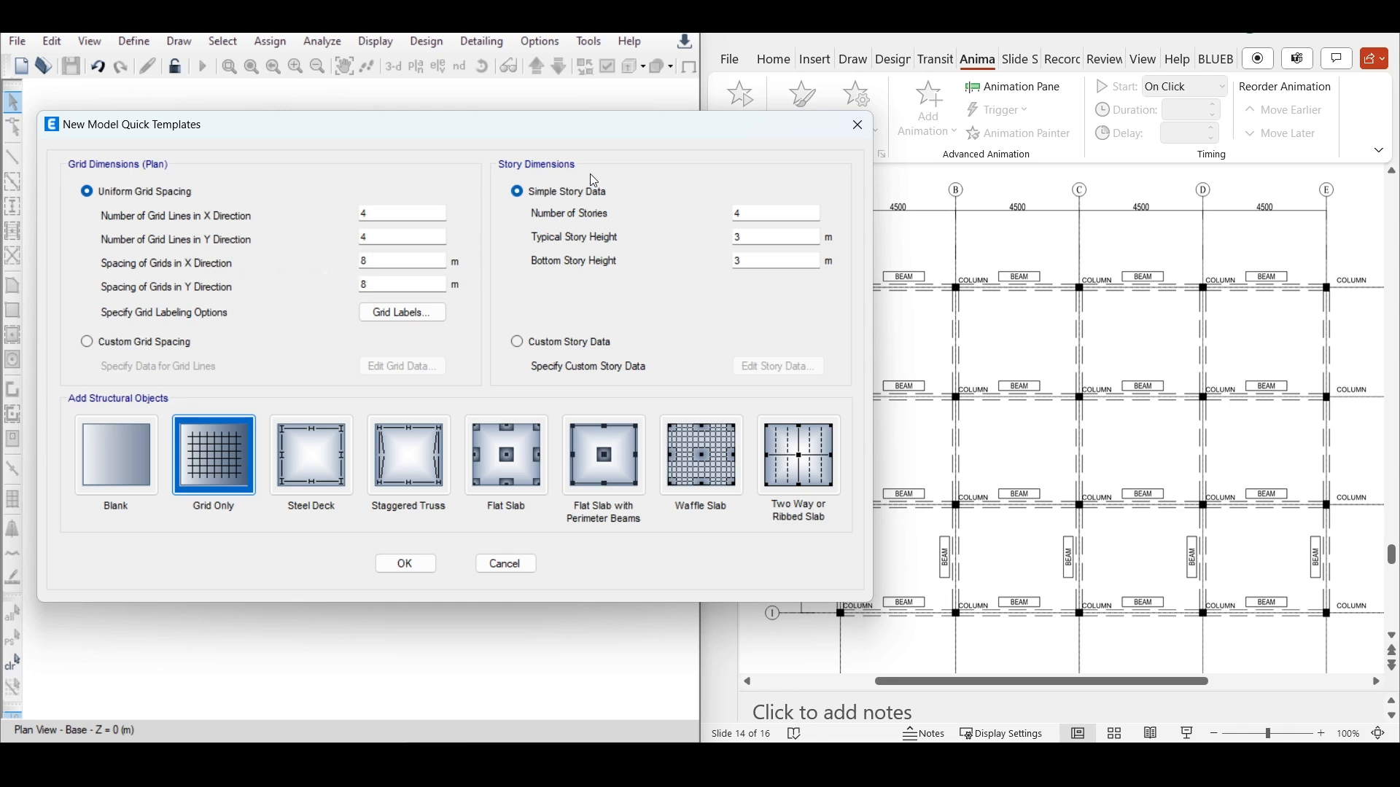
Create a grid-only model with 5 X and 4 Y grid lines, spaced 4.5 m in X and 4 m in Y
left_click_drag(613, 131, 449, 134)
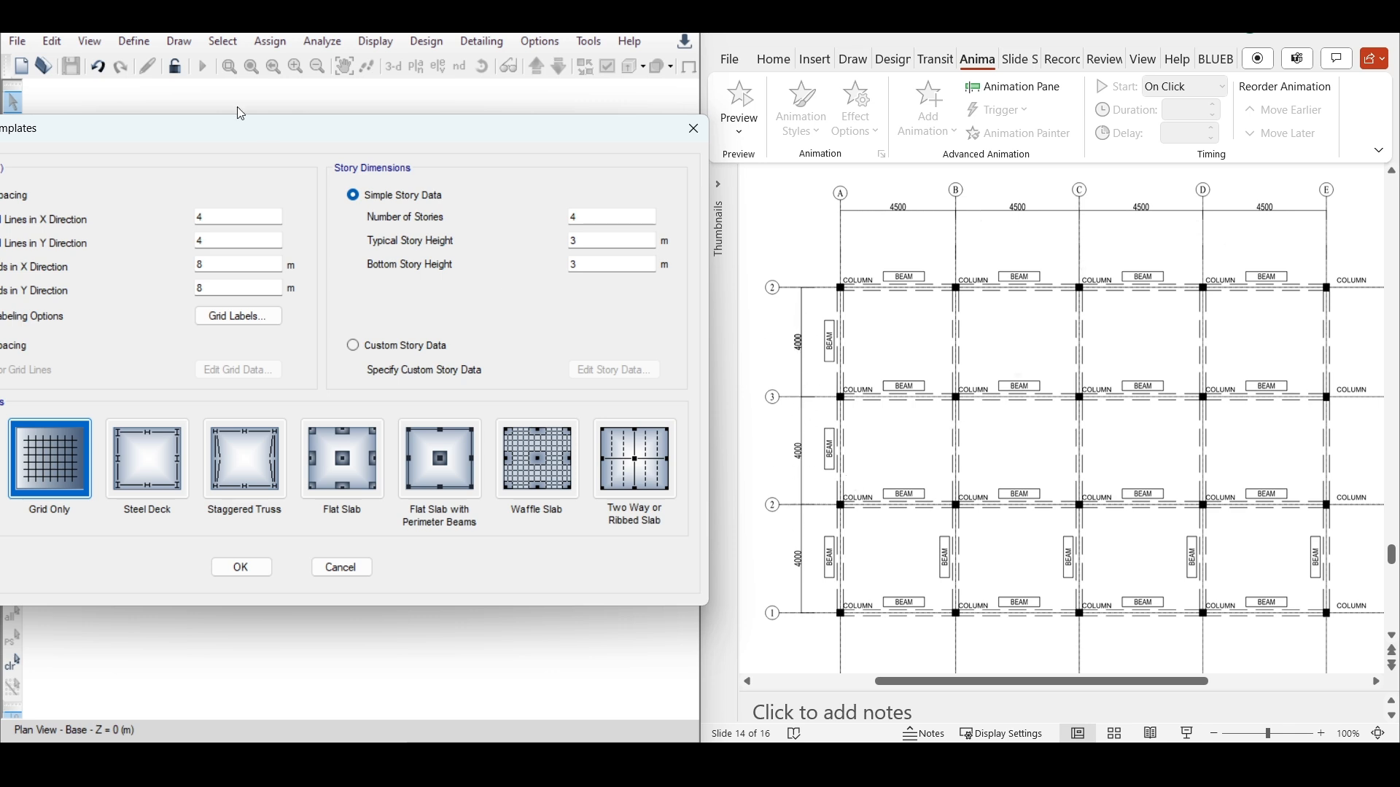
left_click_drag(251, 128, 353, 91)
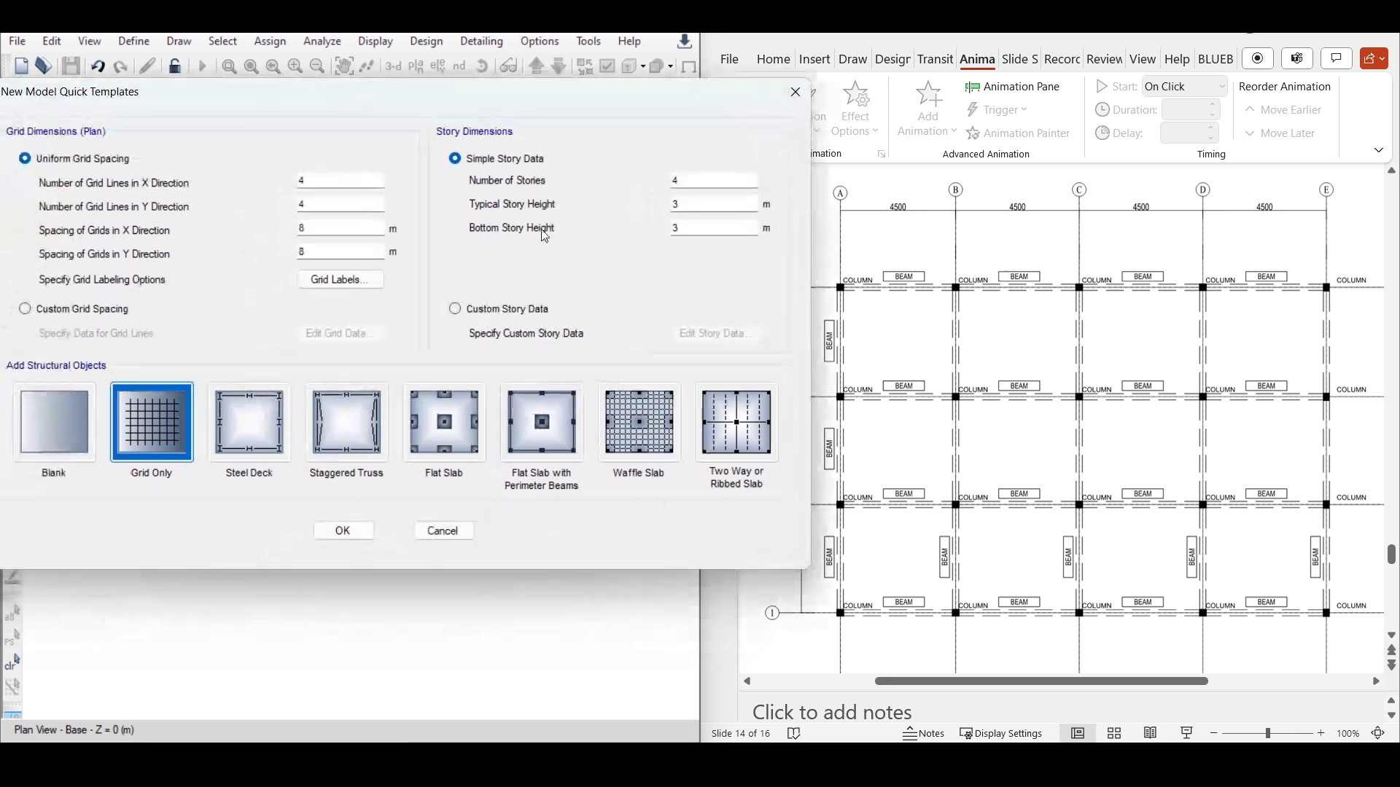
double_click(320, 179)
type("5")
double_click(325, 205)
double_click(322, 228)
type("4")
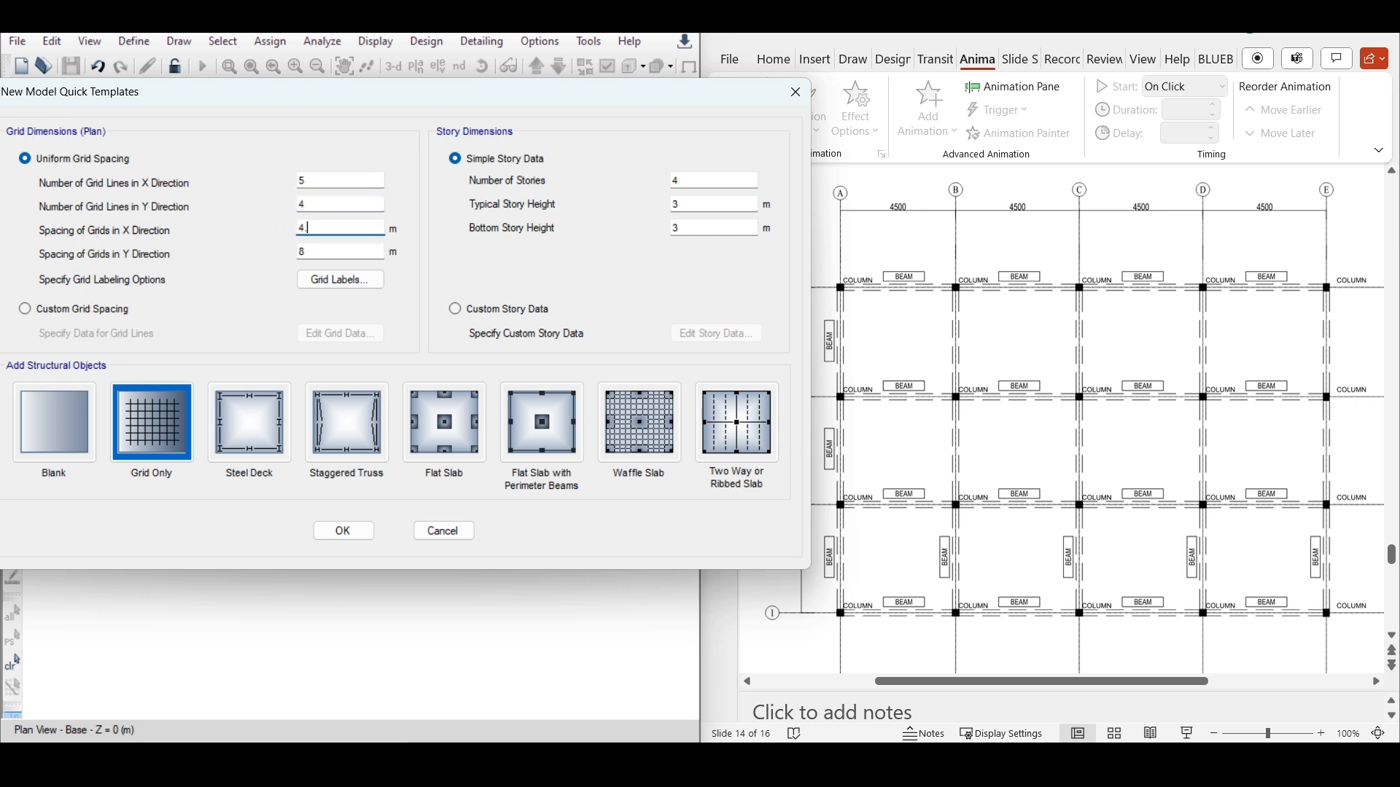
double_click(322, 253)
type("4")
left_click(689, 180)
left_click(687, 206)
left_click(343, 531)
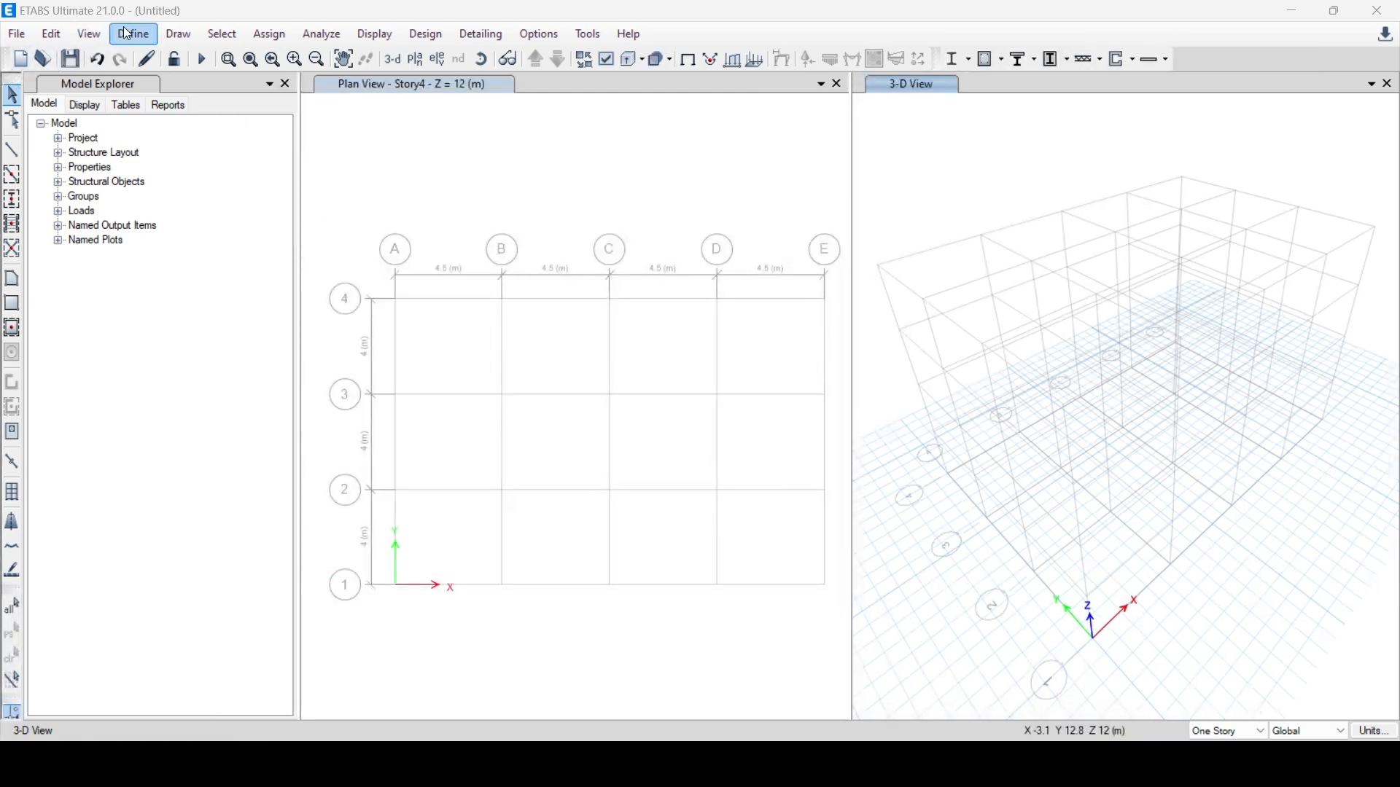
Add a European concrete material of grade C25/30 to the EN 1992-1-1 per EN 206-1 standard
left_click(129, 34)
left_click(179, 56)
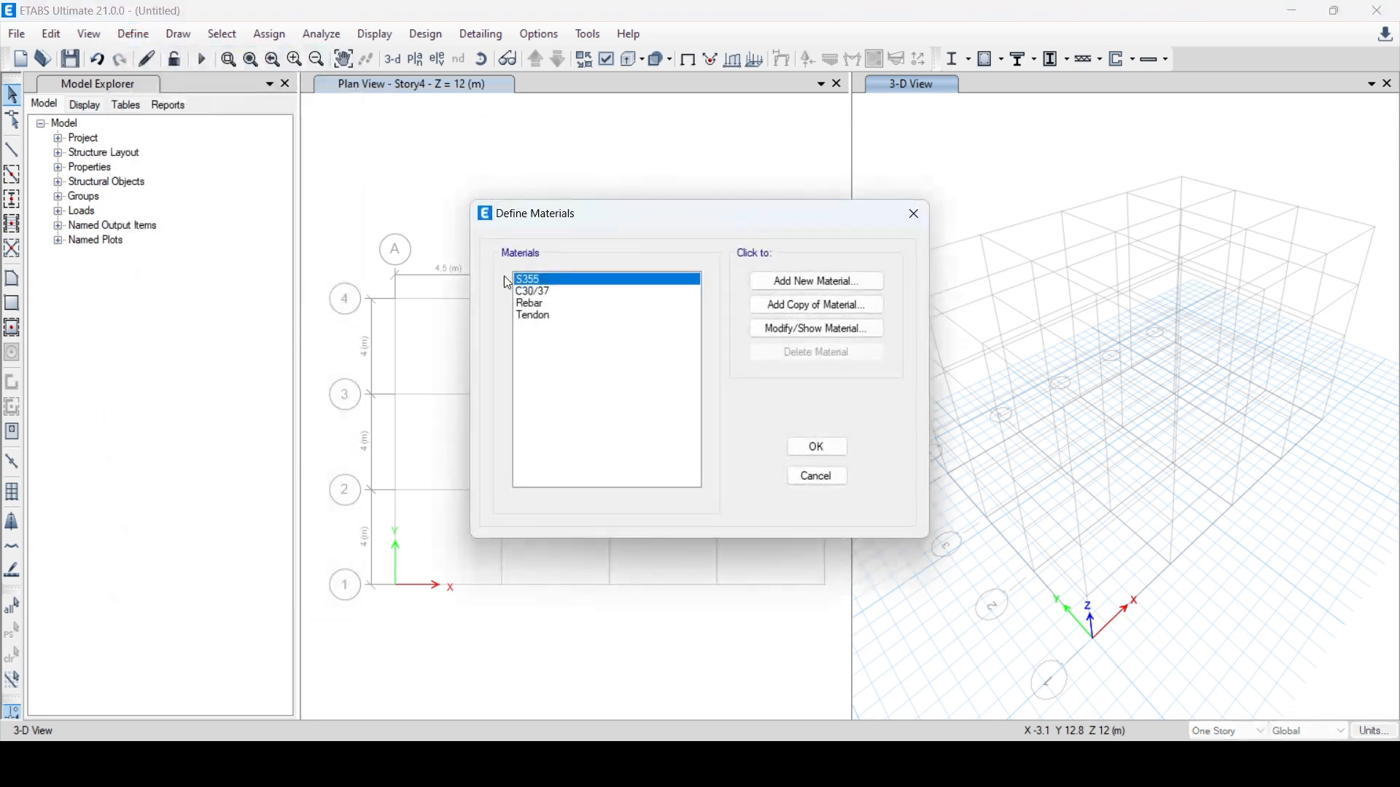
left_click(828, 288)
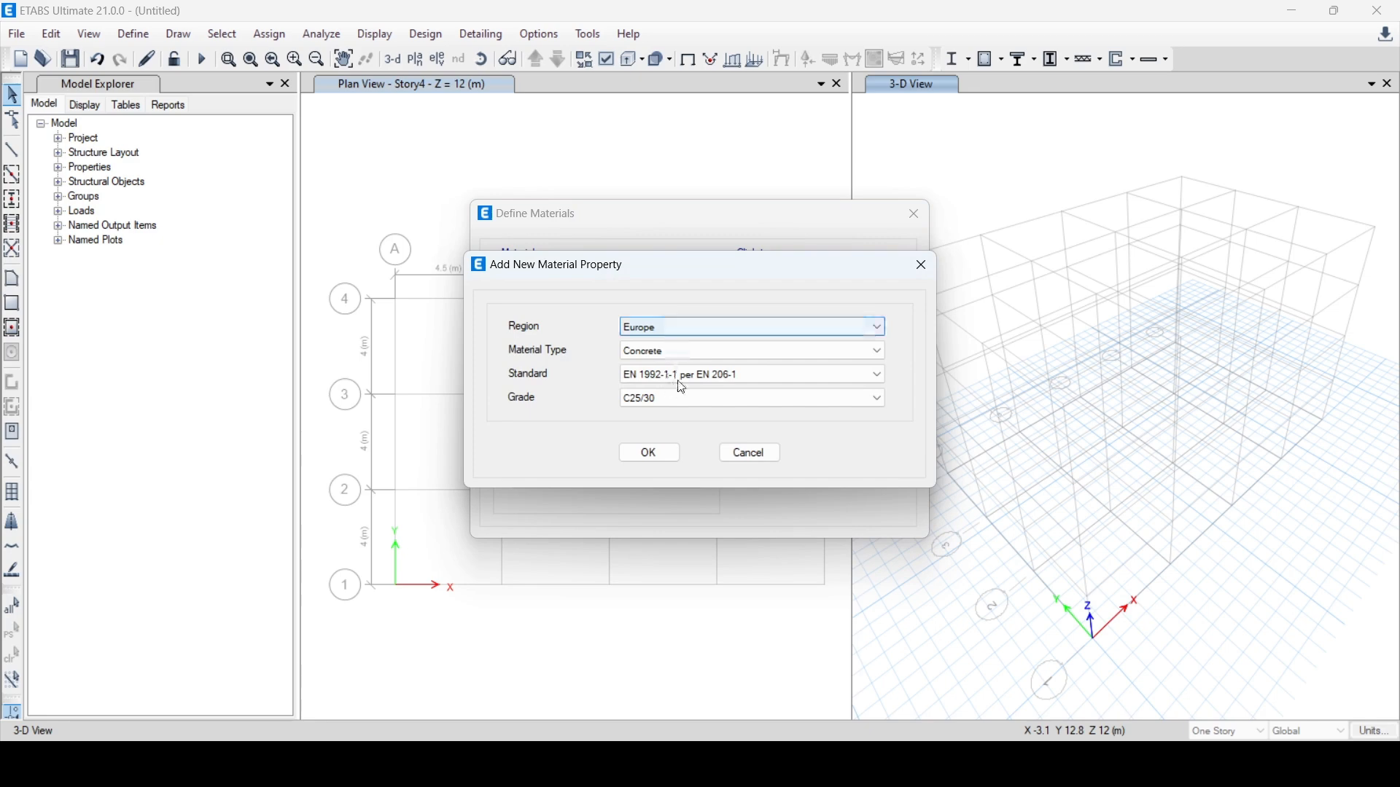
left_click(682, 399)
left_click(656, 445)
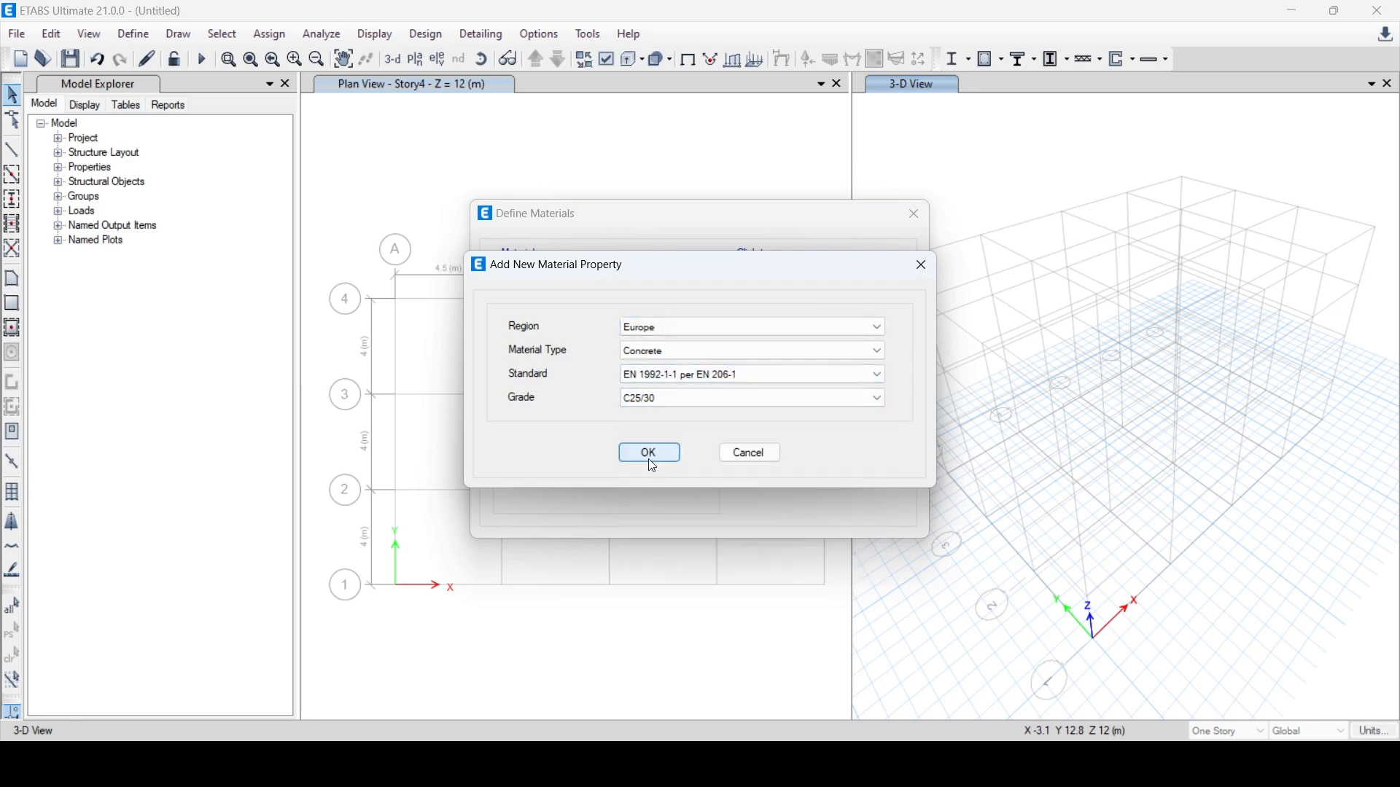
left_click(645, 453)
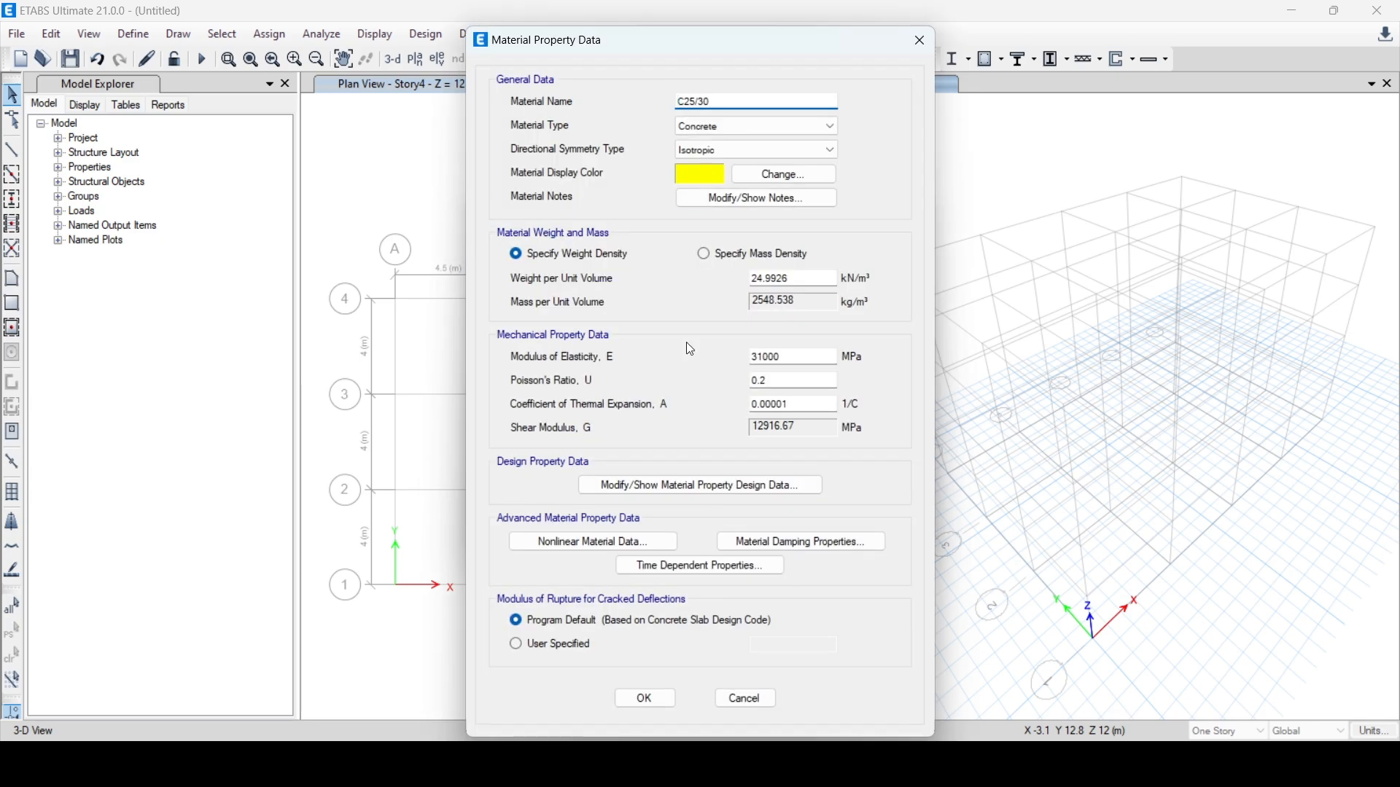
left_click(645, 702)
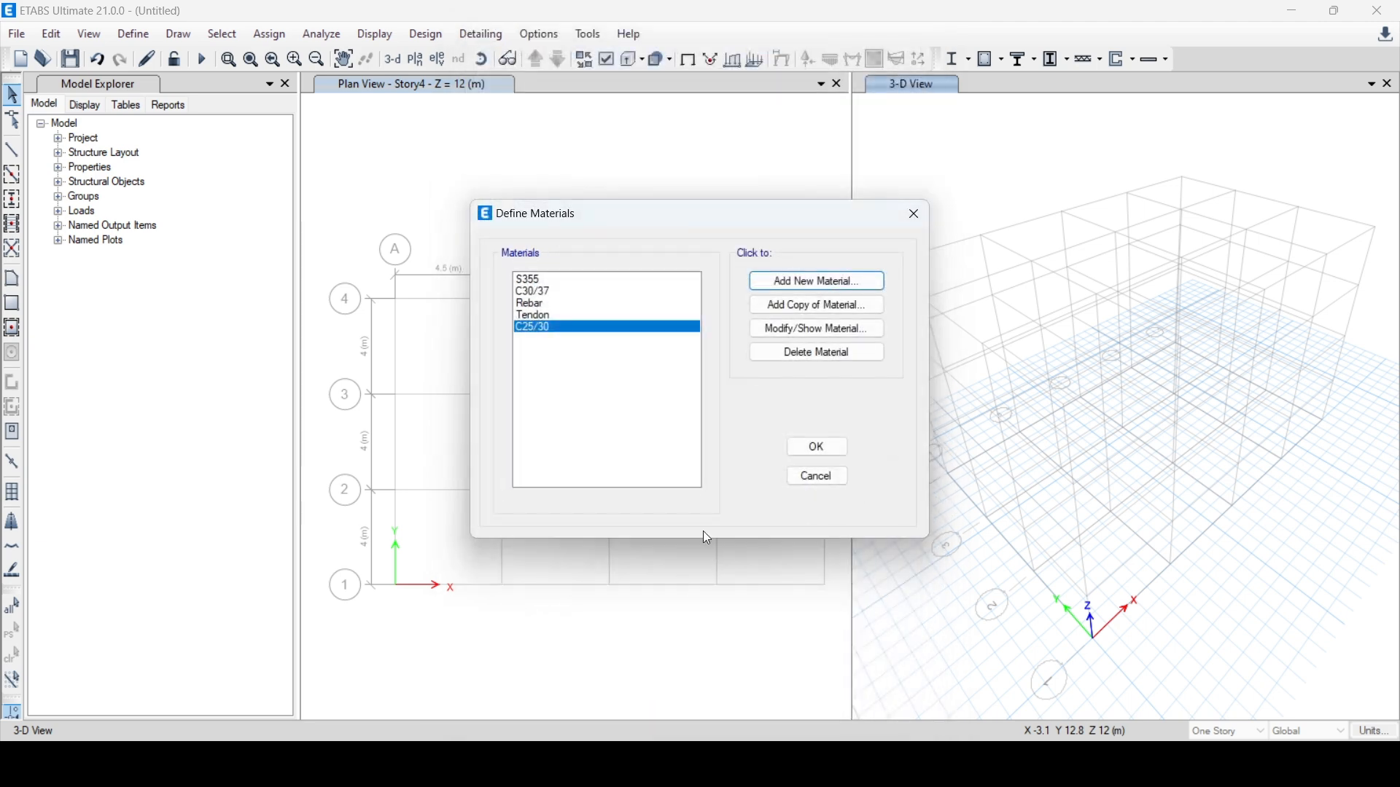
left_click(818, 448)
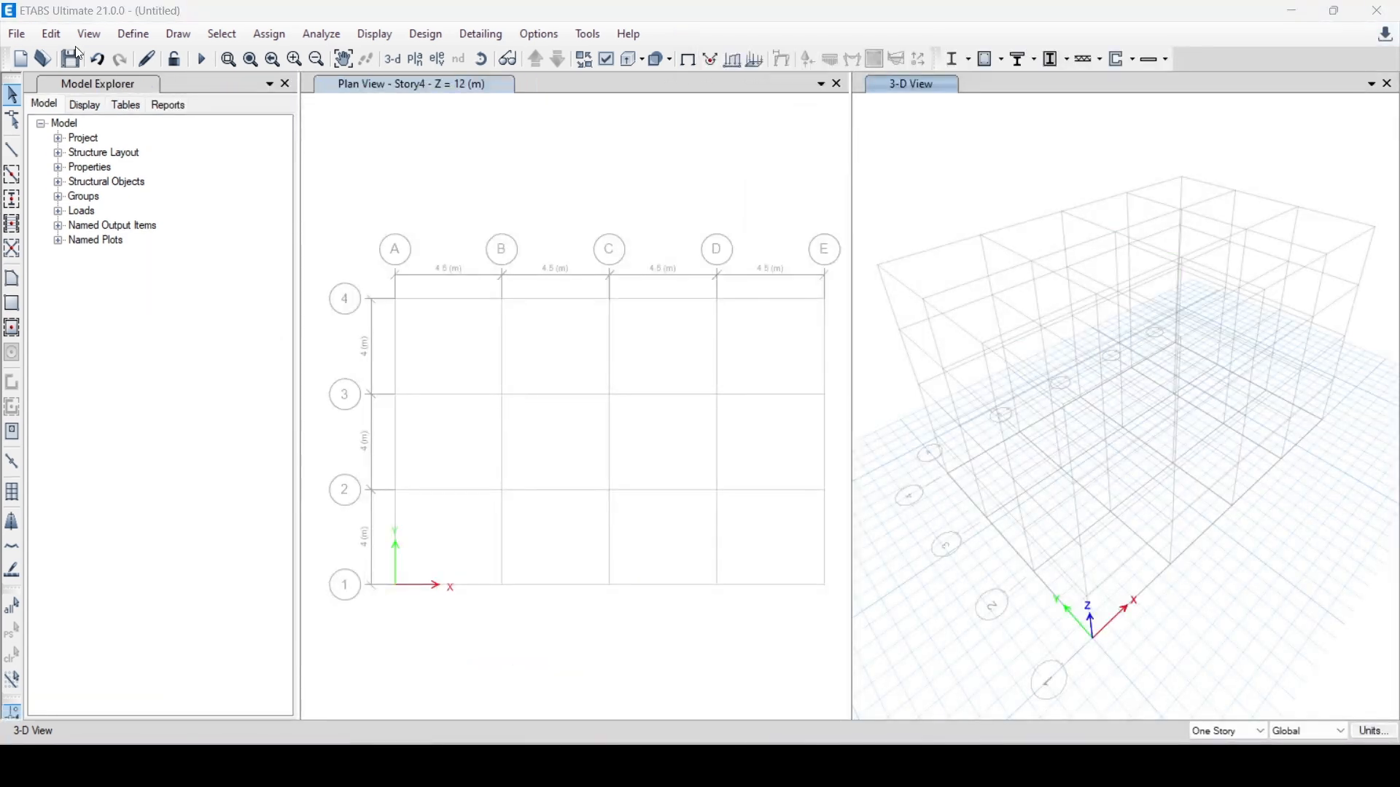
Define a concrete rectangular frame section named beam 250x225 in C25/30, 250 mm deep and 225 mm wide
left_click(134, 37)
mouse_move(164, 87)
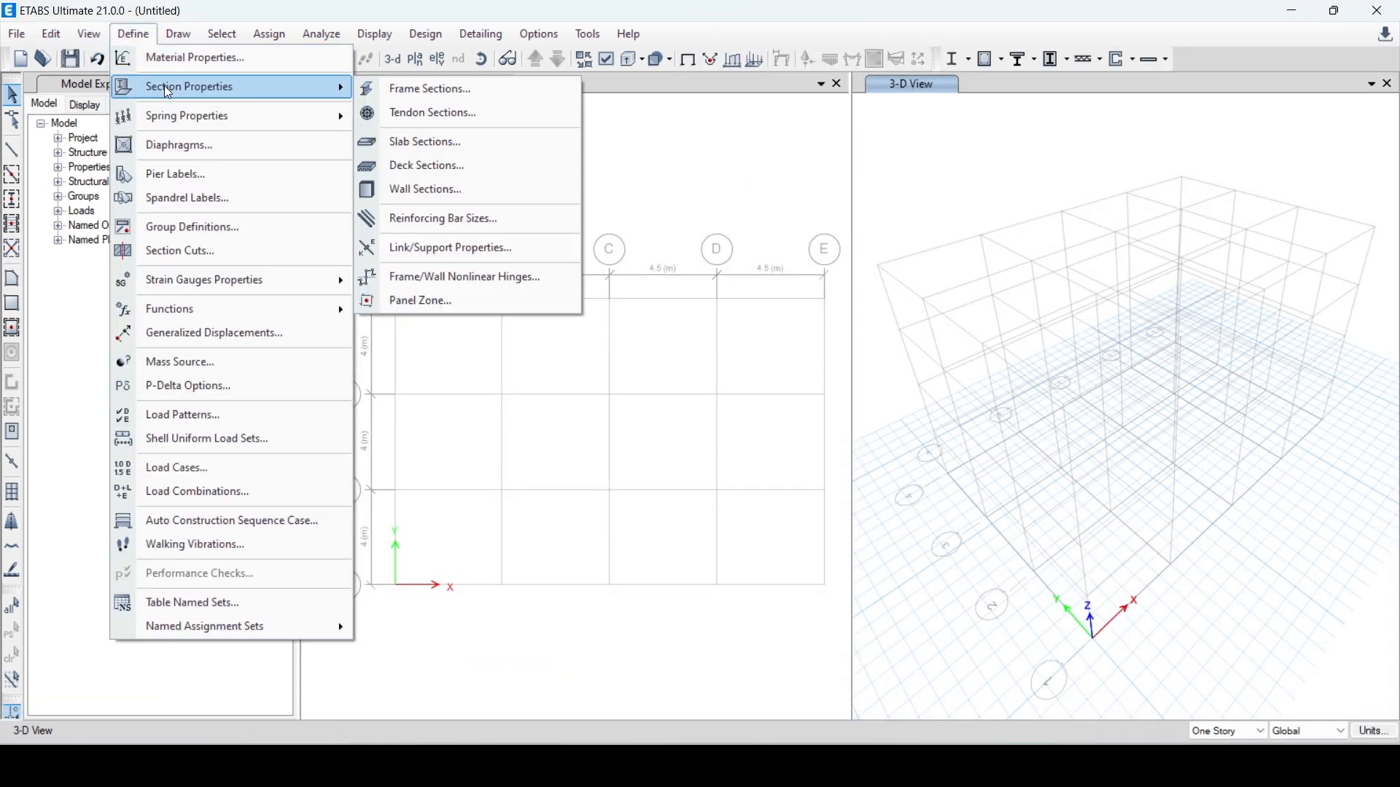
left_click(427, 85)
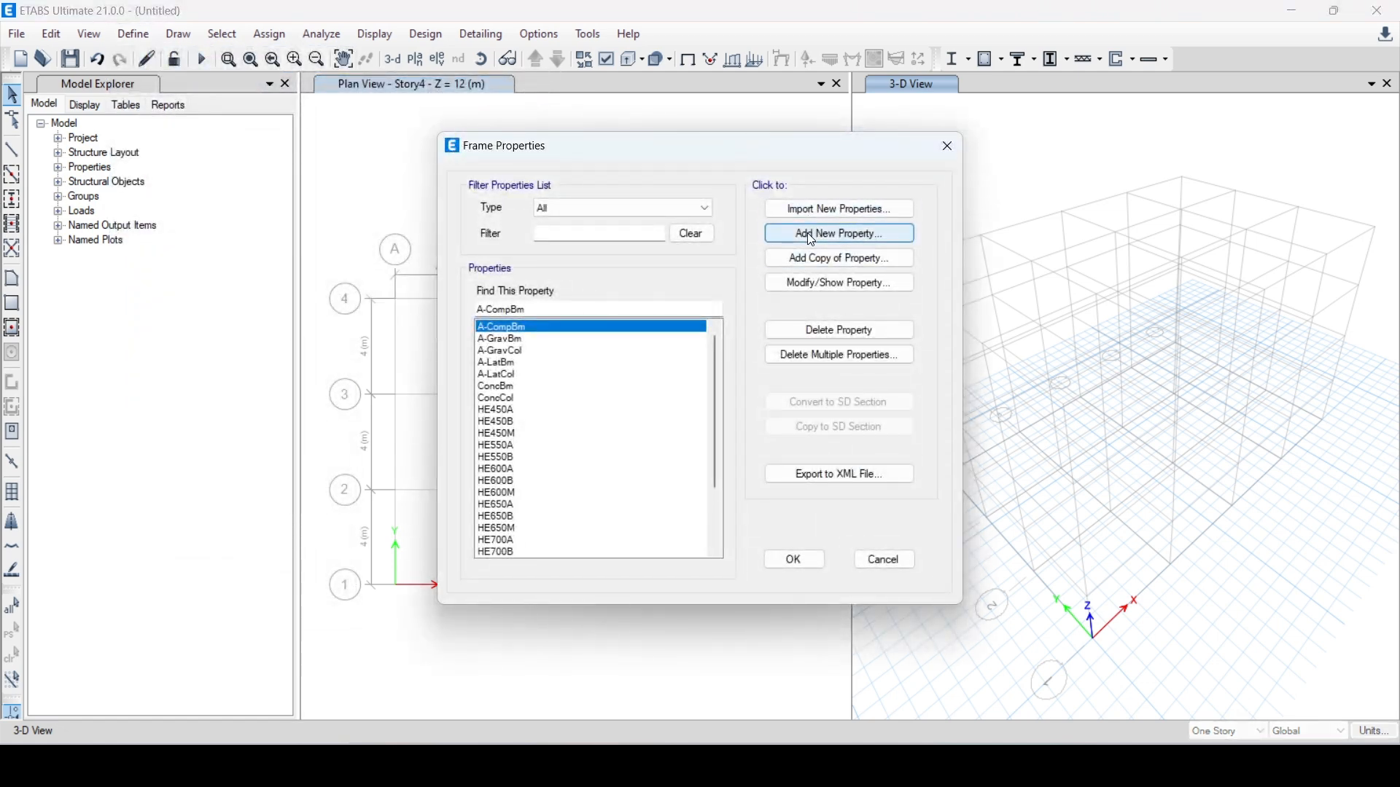
left_click(810, 237)
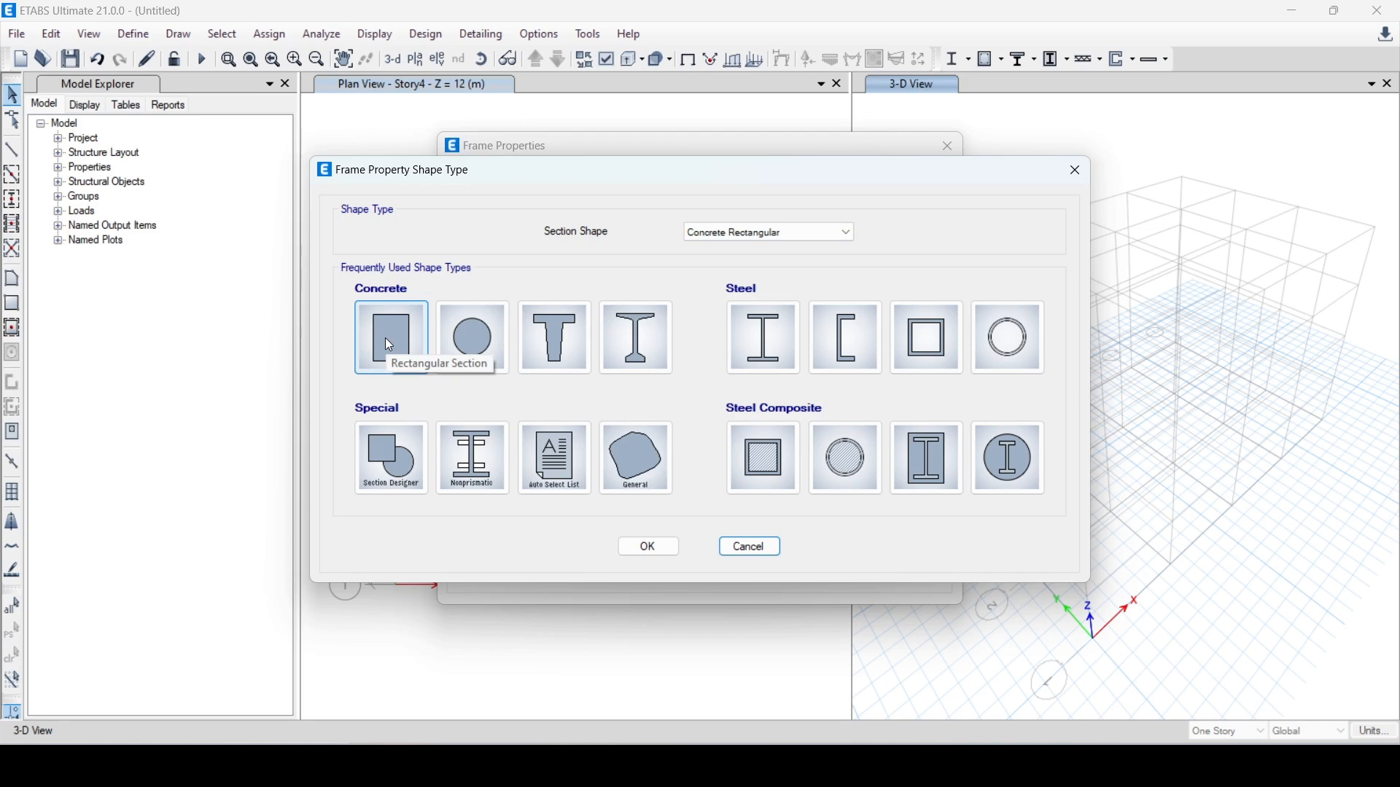
left_click(750, 549)
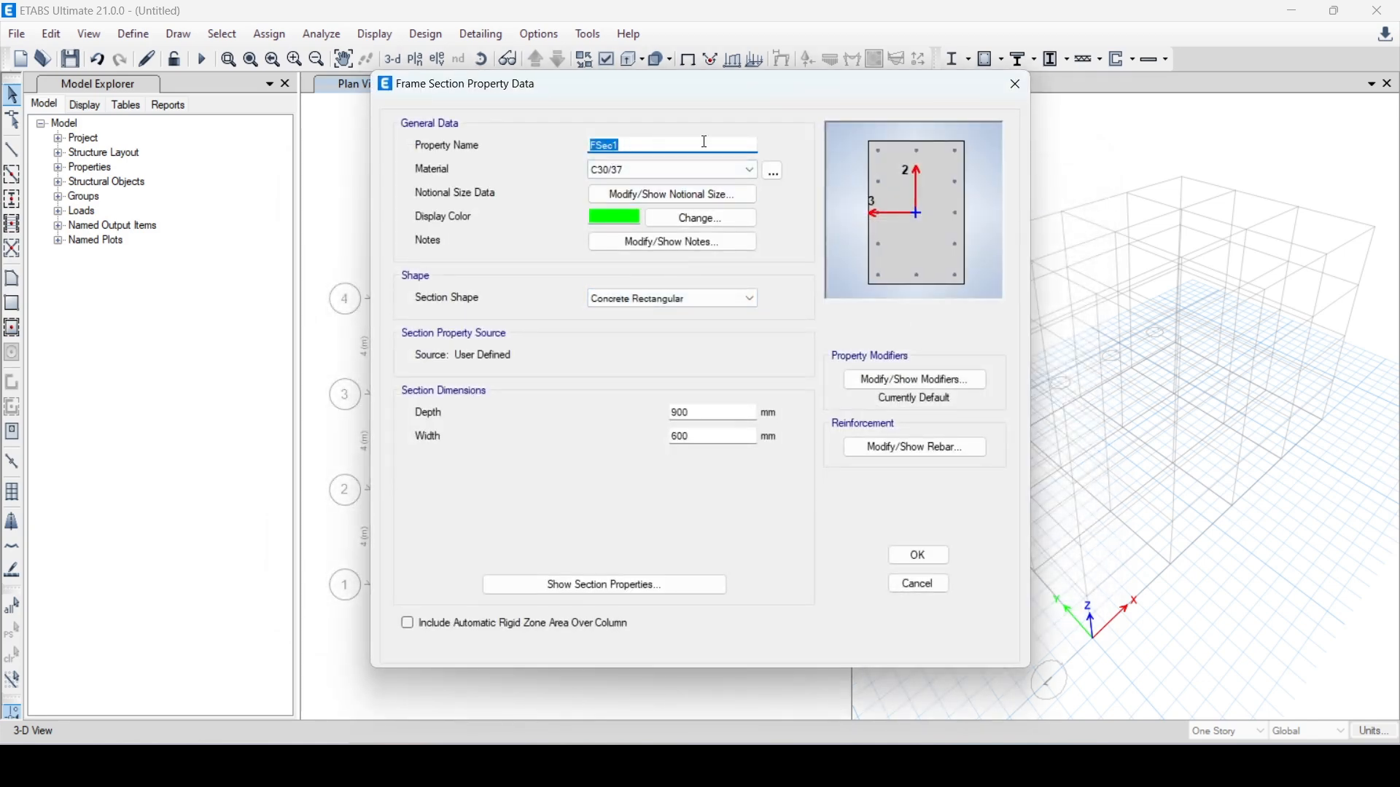
type("B")
left_click(624, 176)
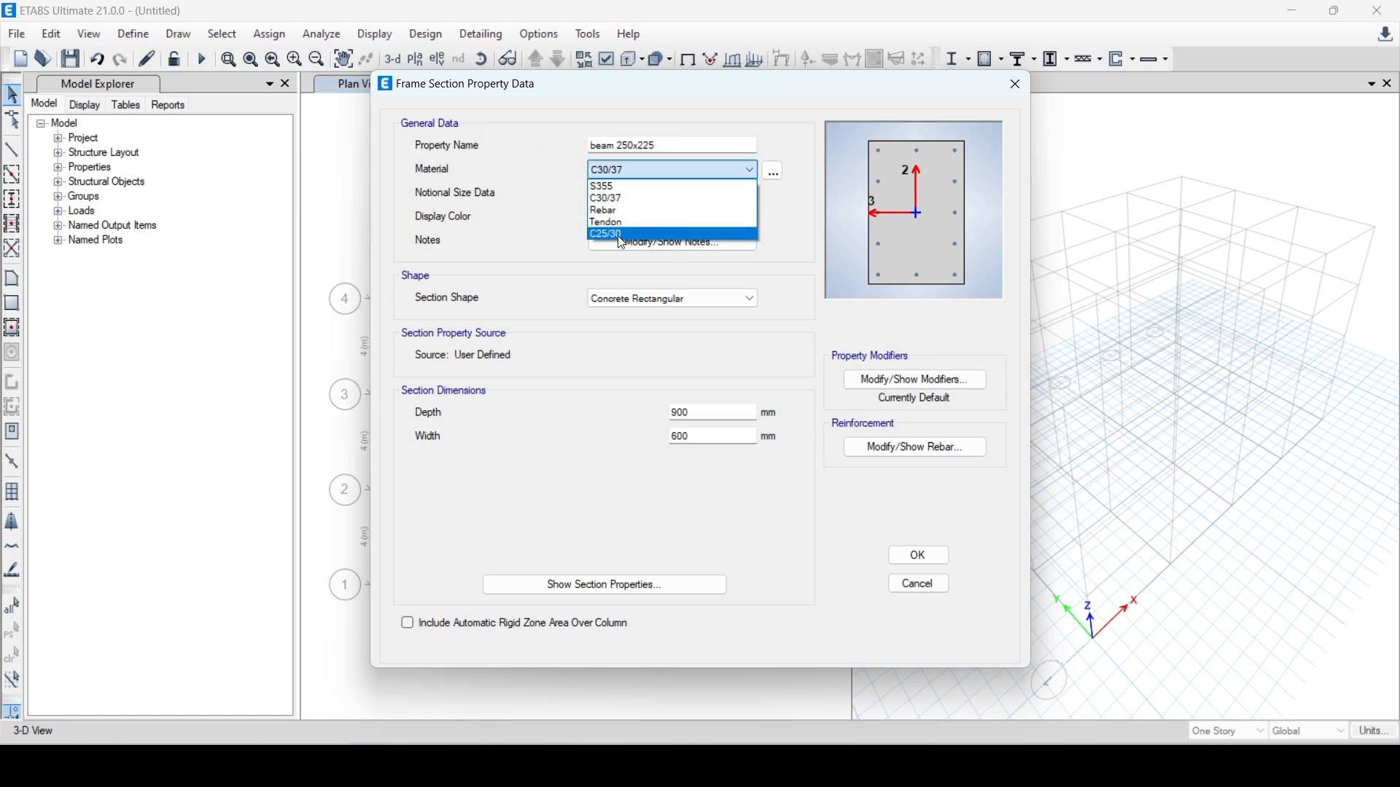
left_click(621, 237)
left_click(702, 412)
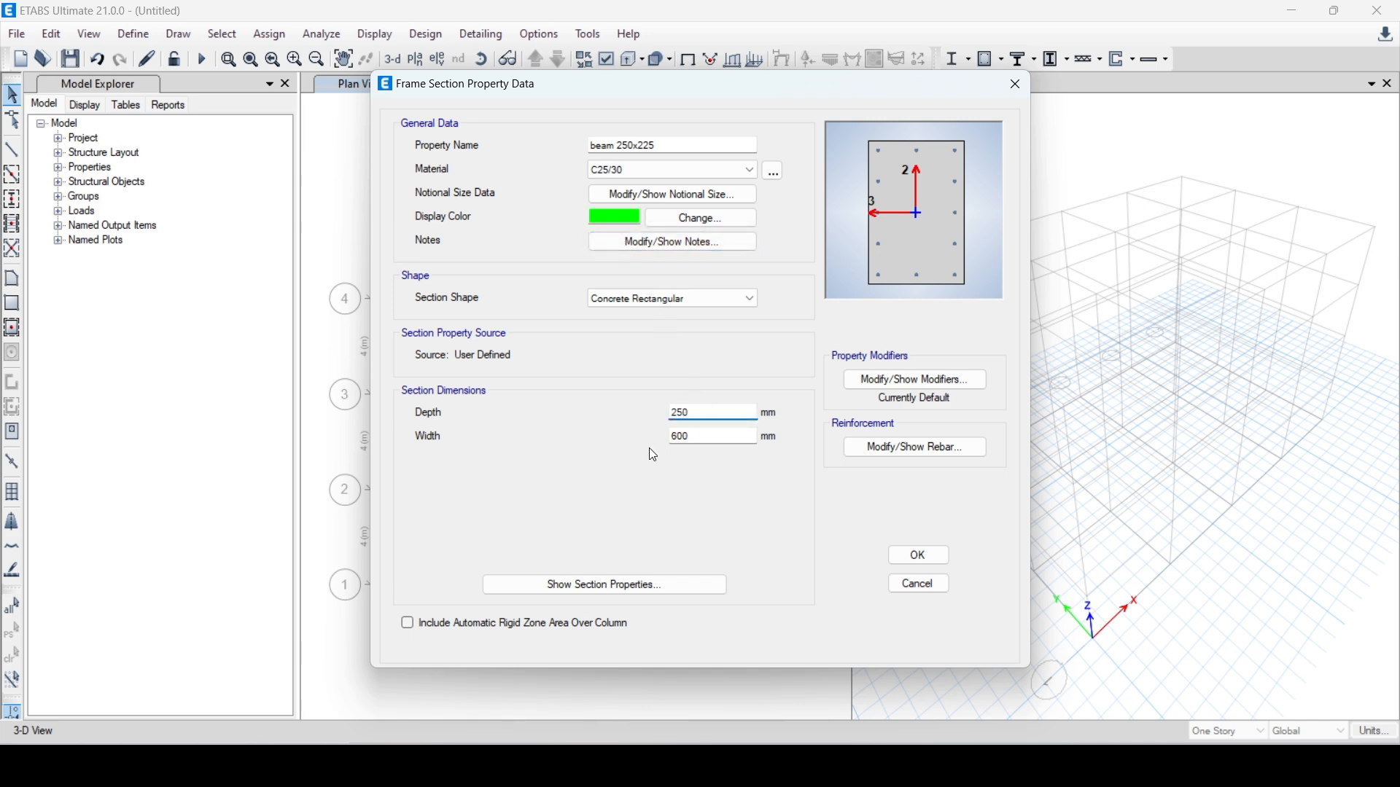
key("Tab")
key("BackSpace")
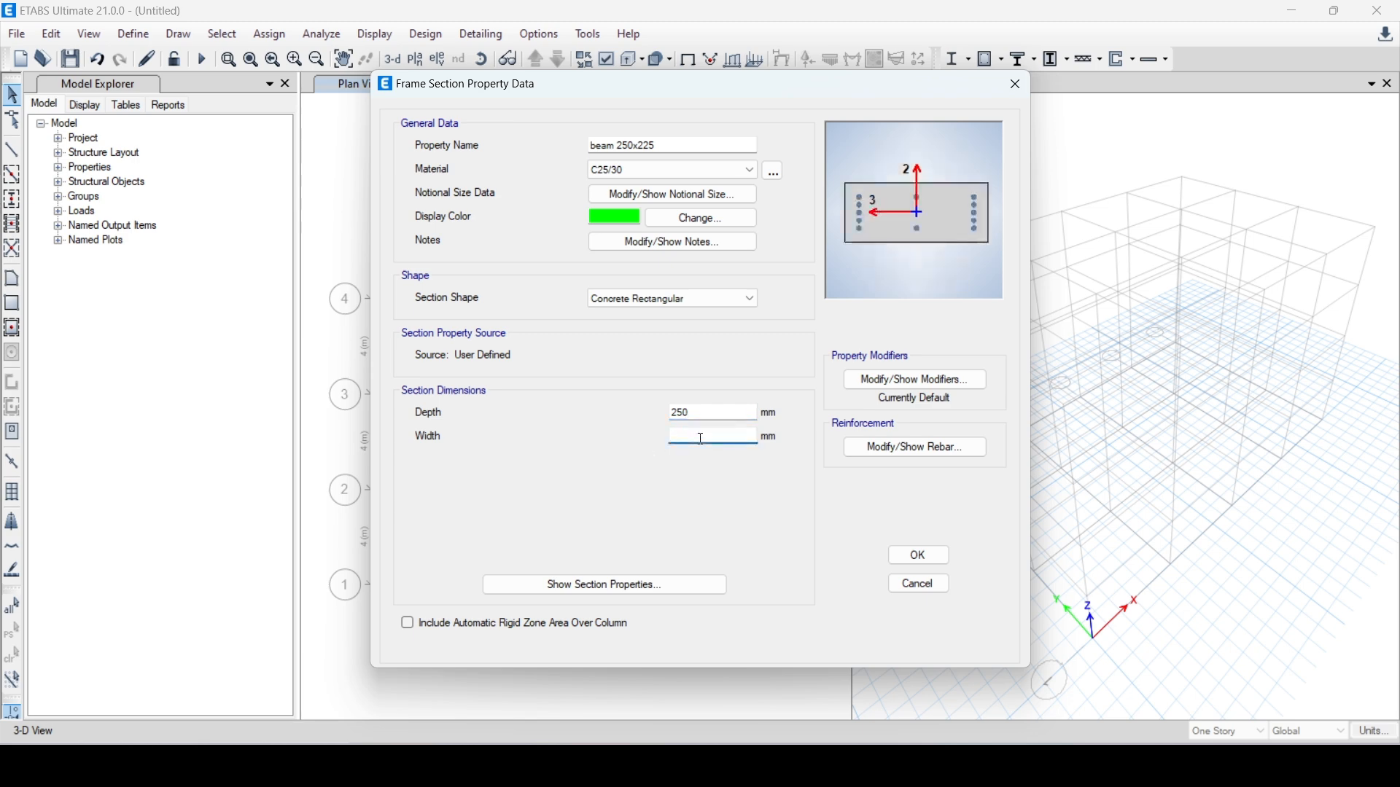
Set the beam section's reinforcement design type to M3 Design Only (Beam) and save the section
left_click(909, 447)
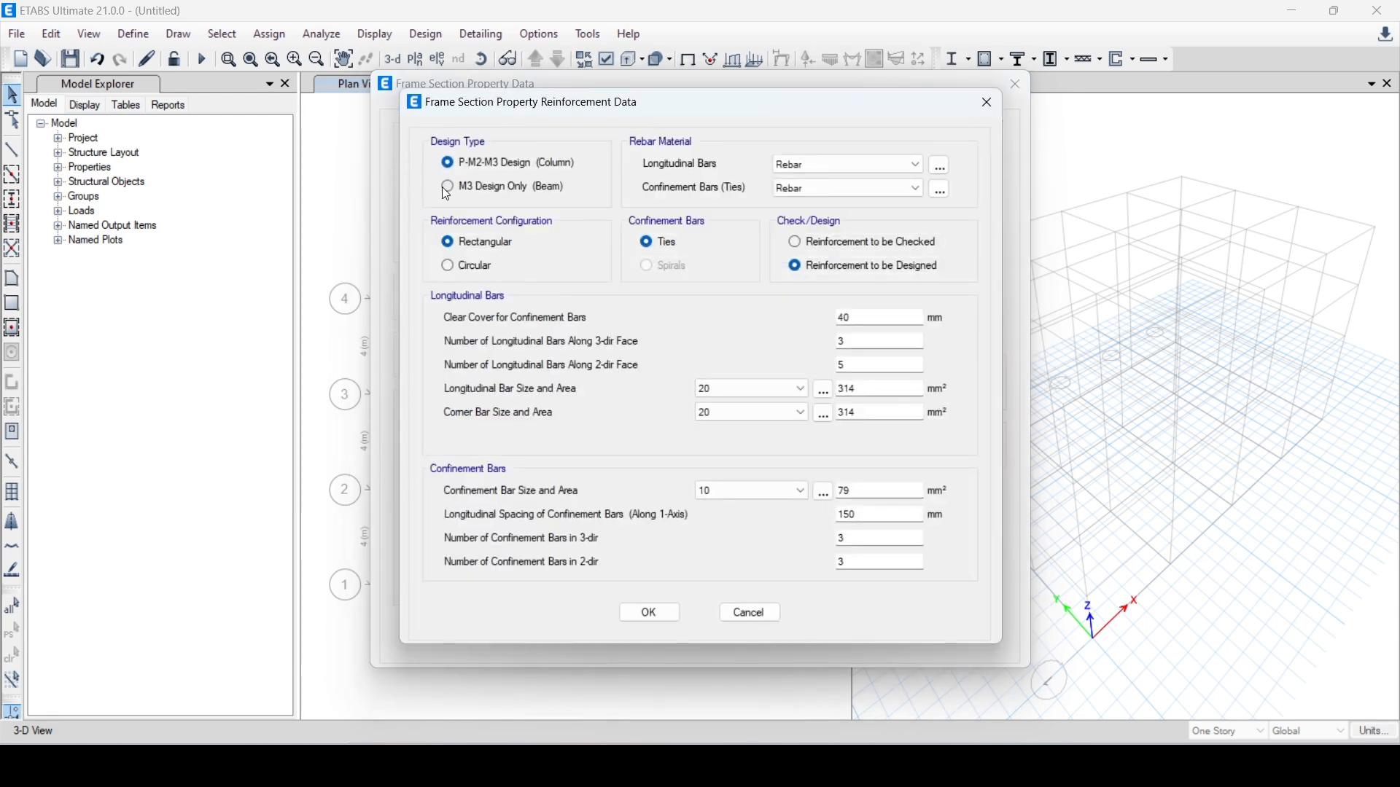
left_click(449, 188)
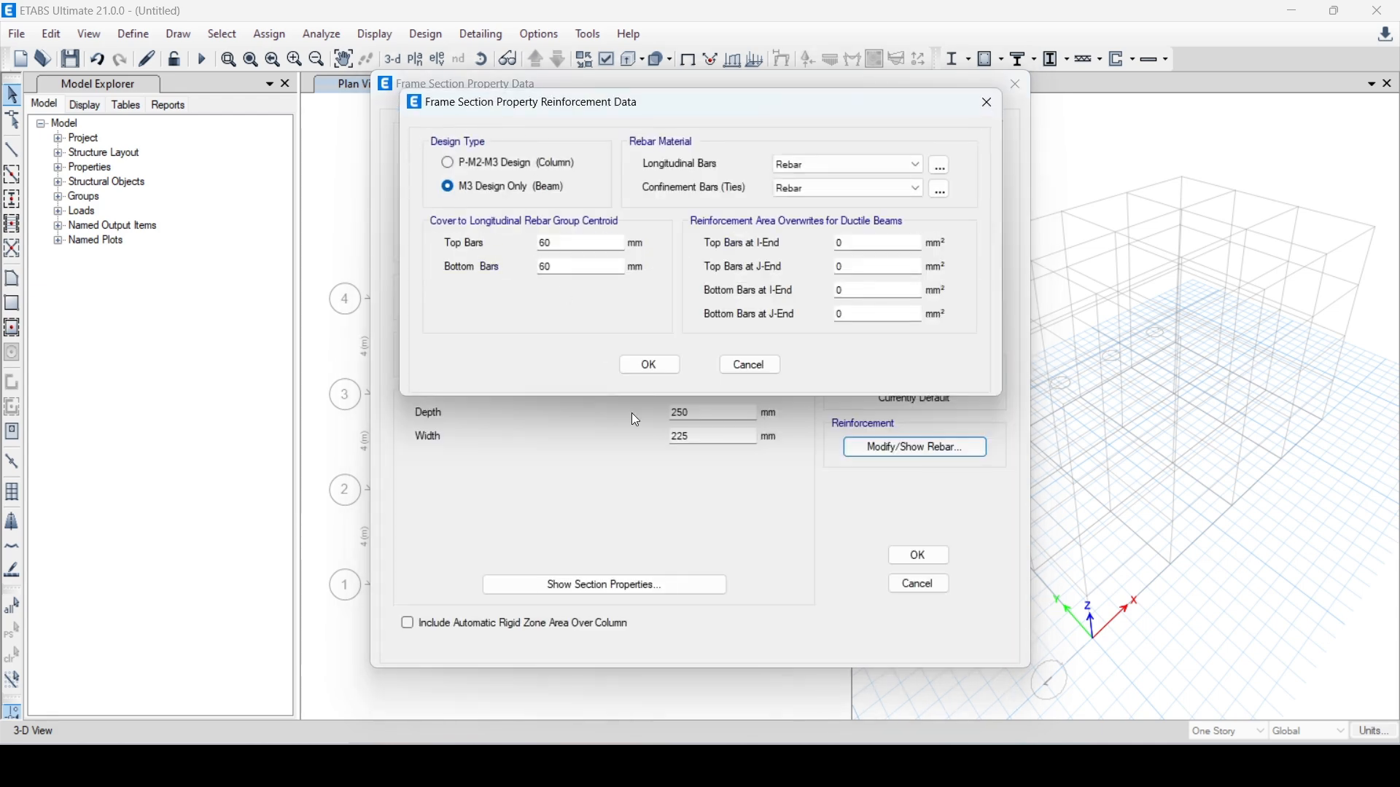
left_click(645, 363)
left_click(919, 555)
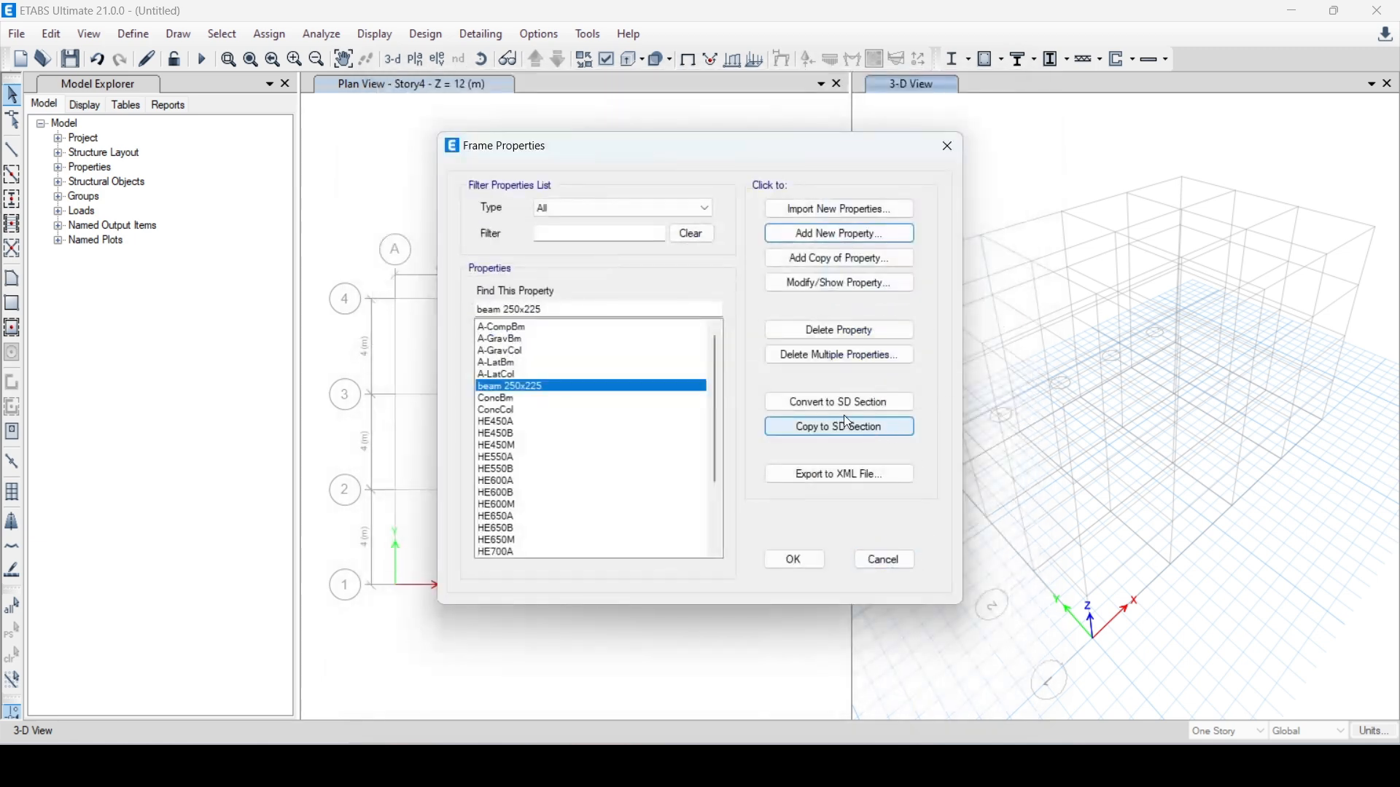
Add a concrete rectangular section named column 250x250 in C25/30, 250 by 250 mm, with P-M2-M3 column design reinforcement
left_click(810, 232)
left_click(368, 324)
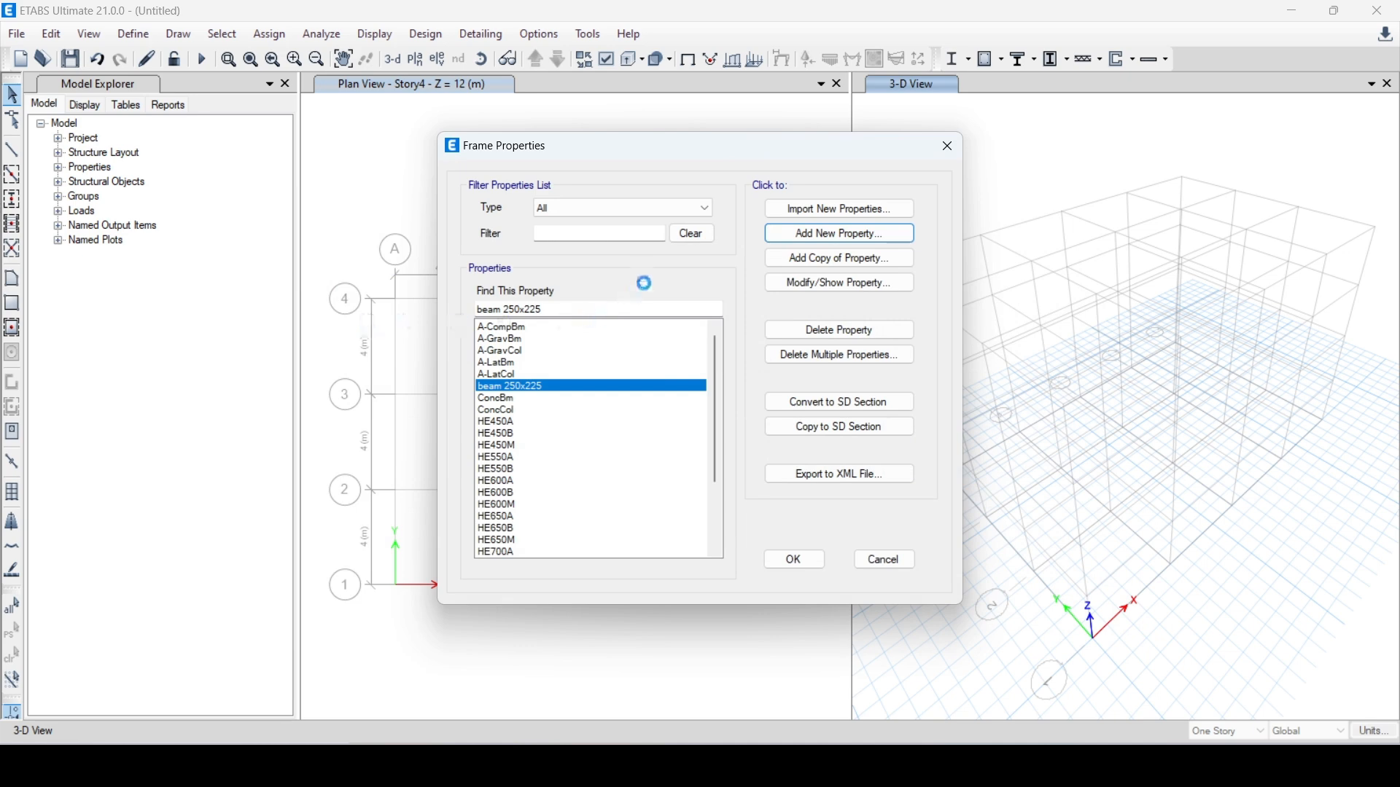
double_click(728, 410)
type("250")
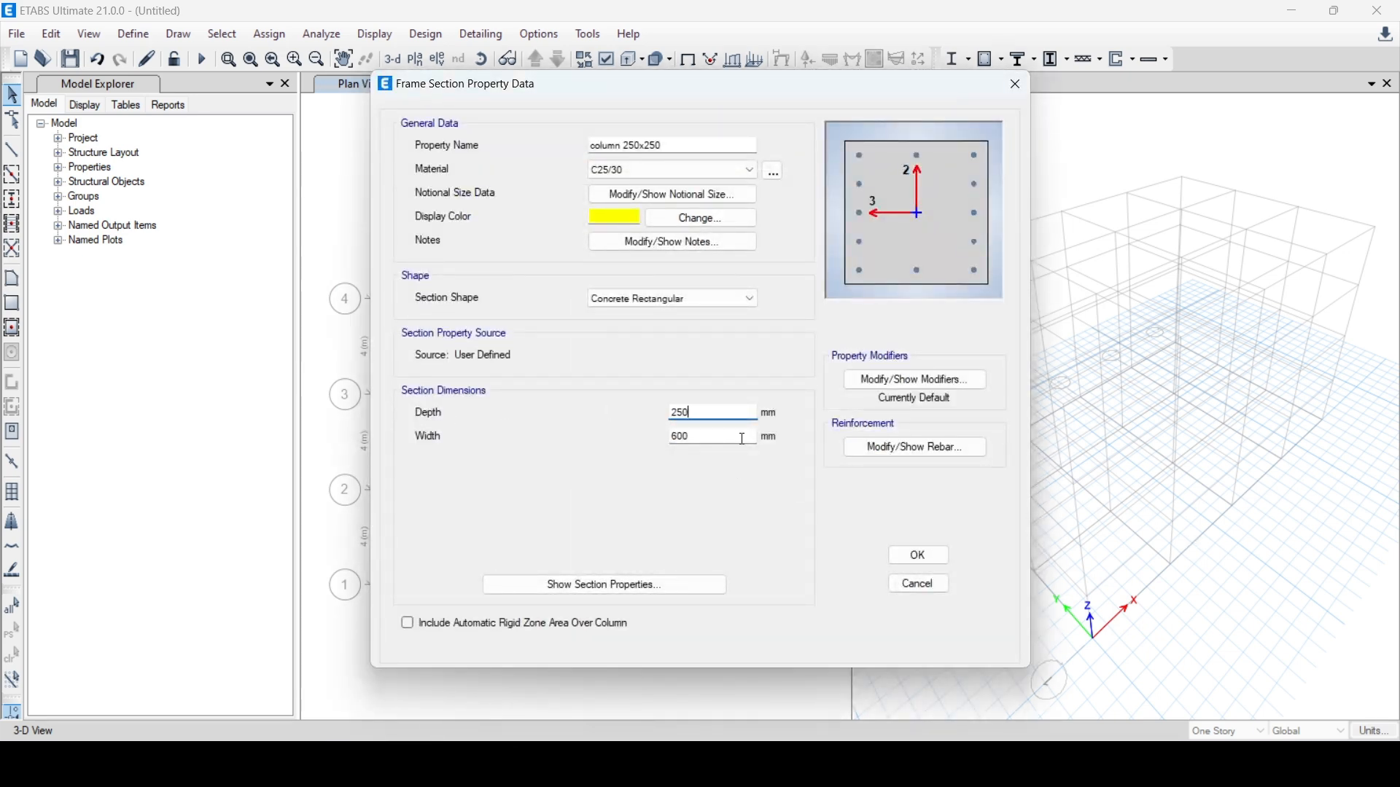
double_click(742, 437)
type("250")
left_click(926, 446)
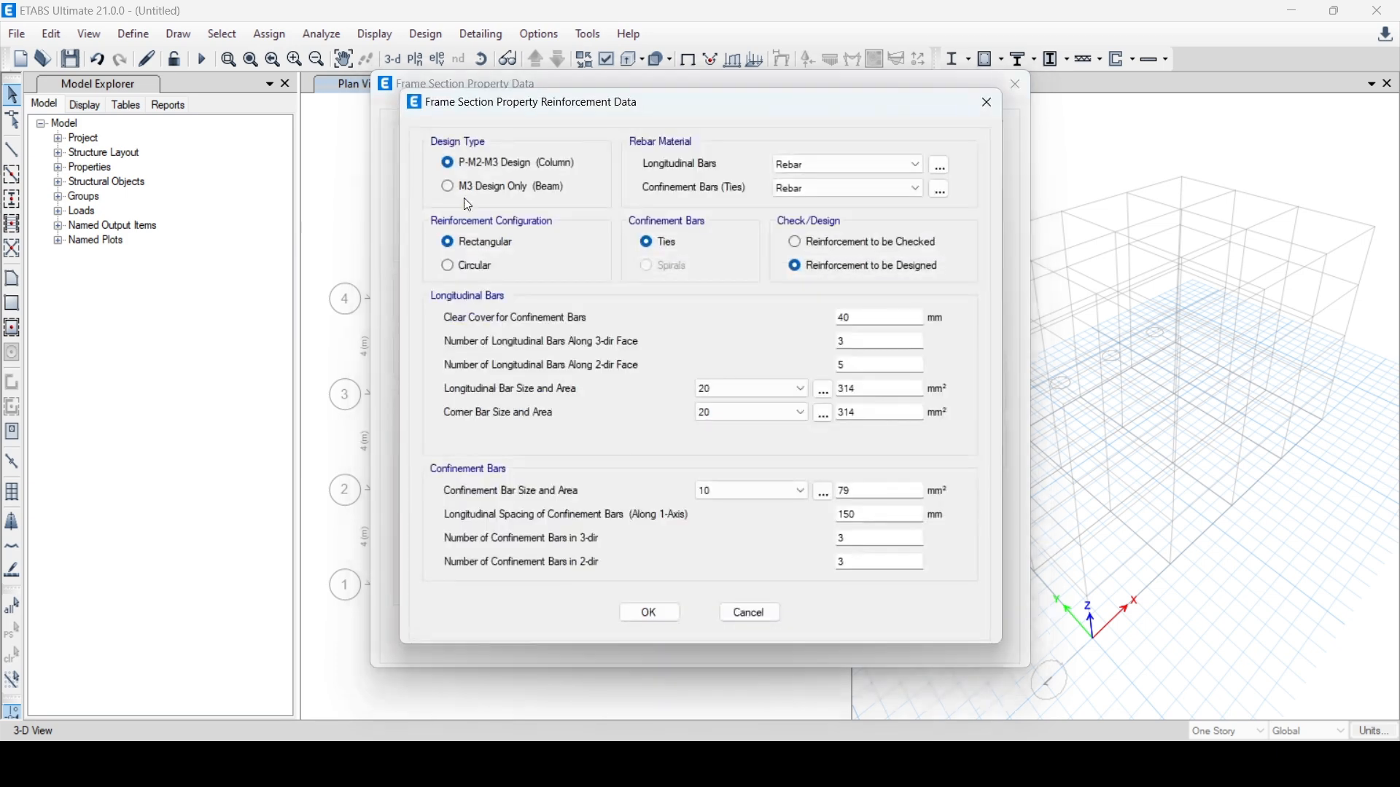
left_click(638, 616)
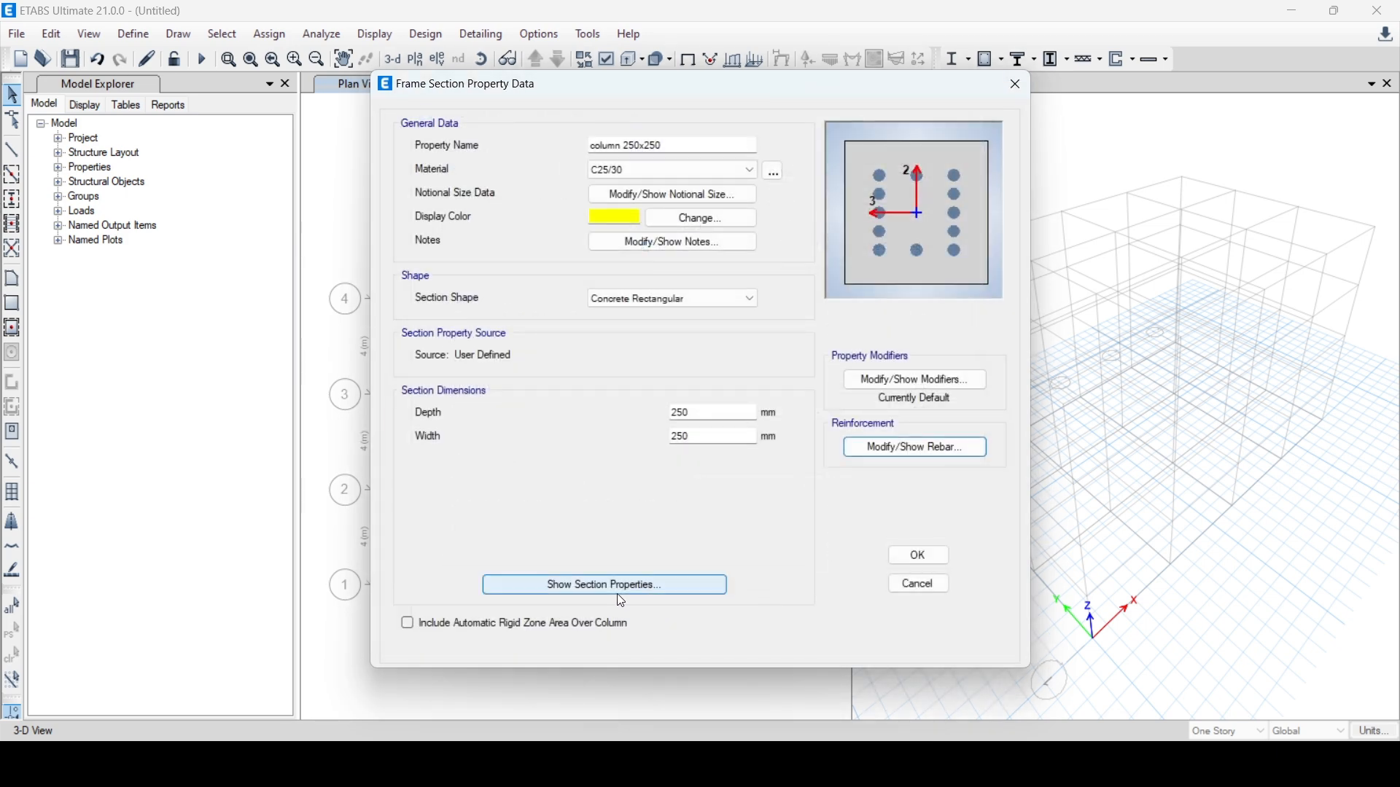
left_click(921, 560)
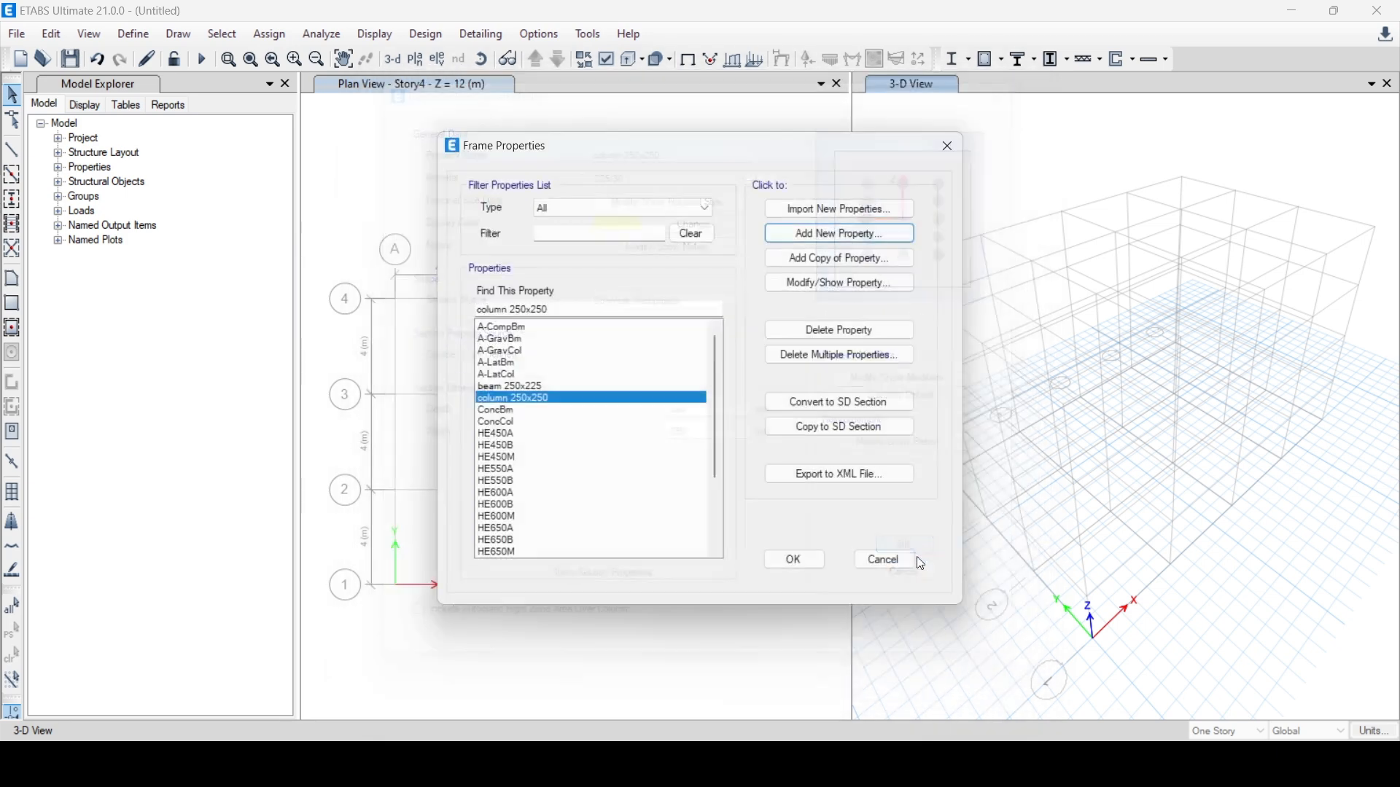
left_click(794, 561)
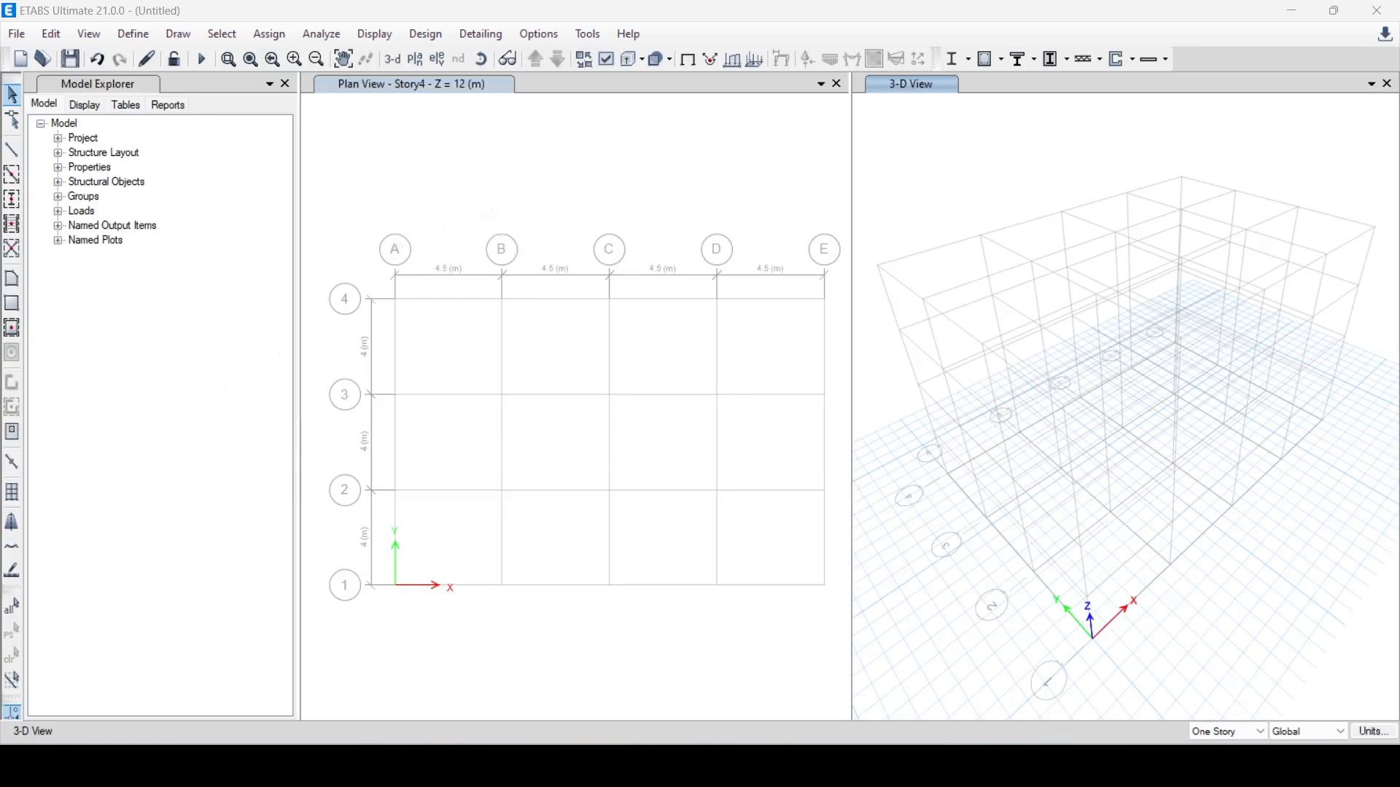
With the scope set to All Stories, draw a frame member in elevation B at grid line 2 from Base to Story1
left_click(1229, 731)
left_click(1225, 761)
left_click(179, 36)
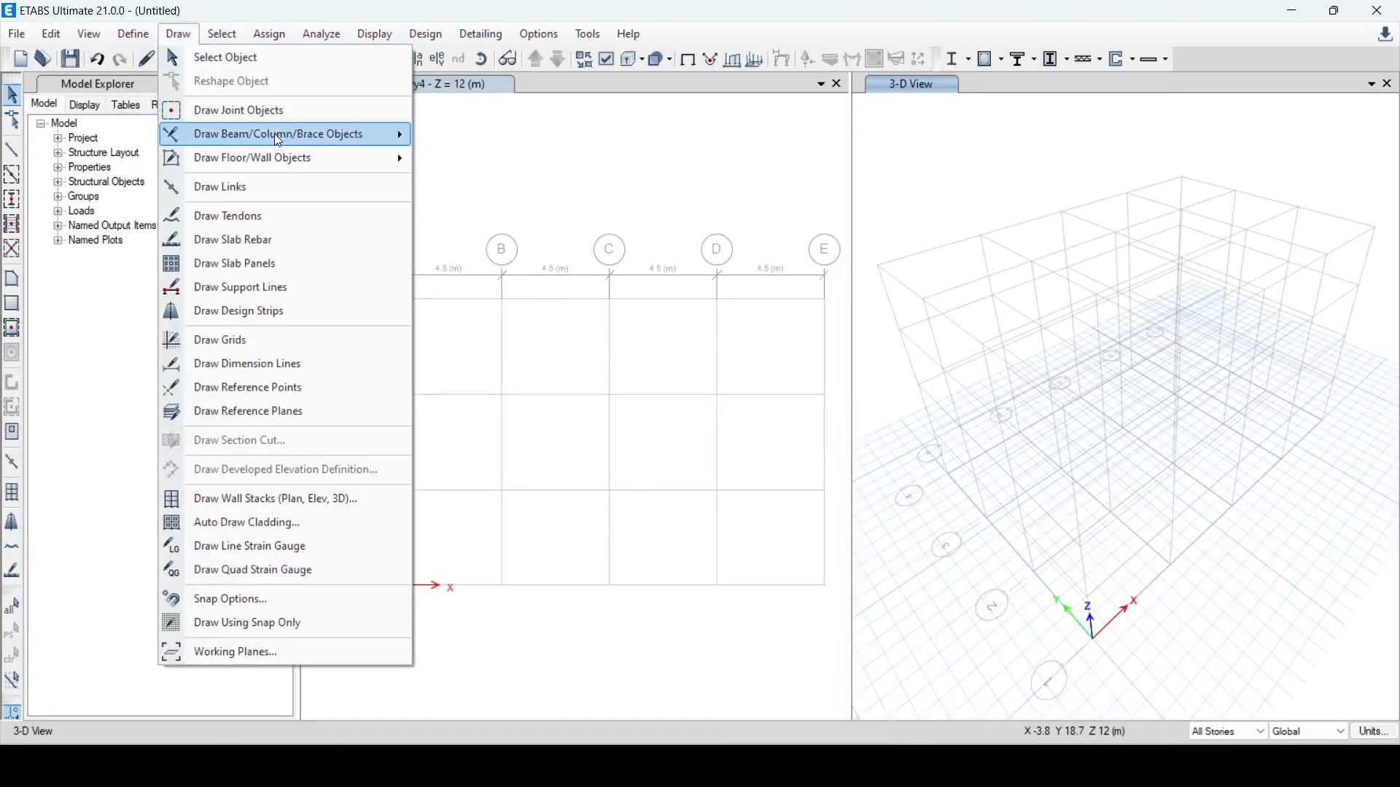
mouse_move(317, 137)
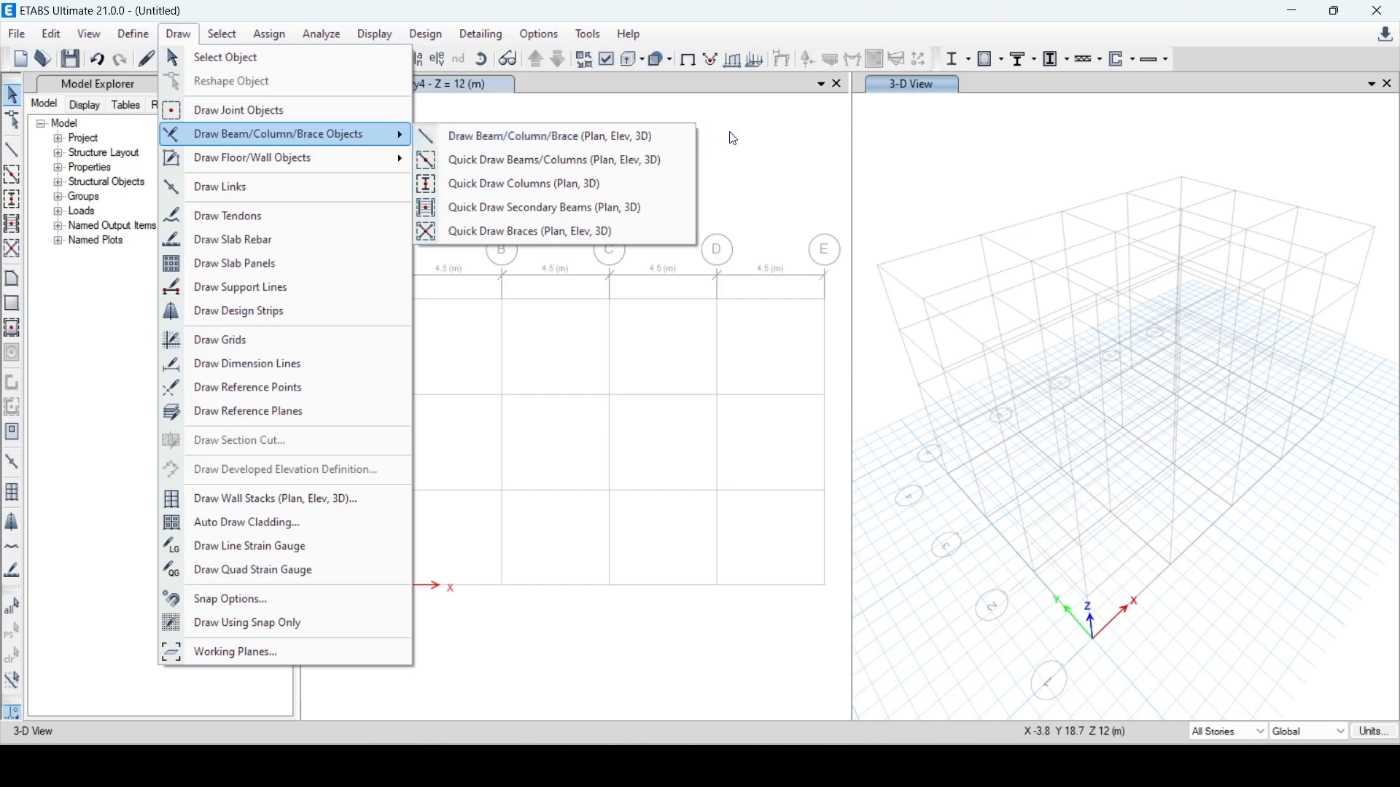
left_click(538, 136)
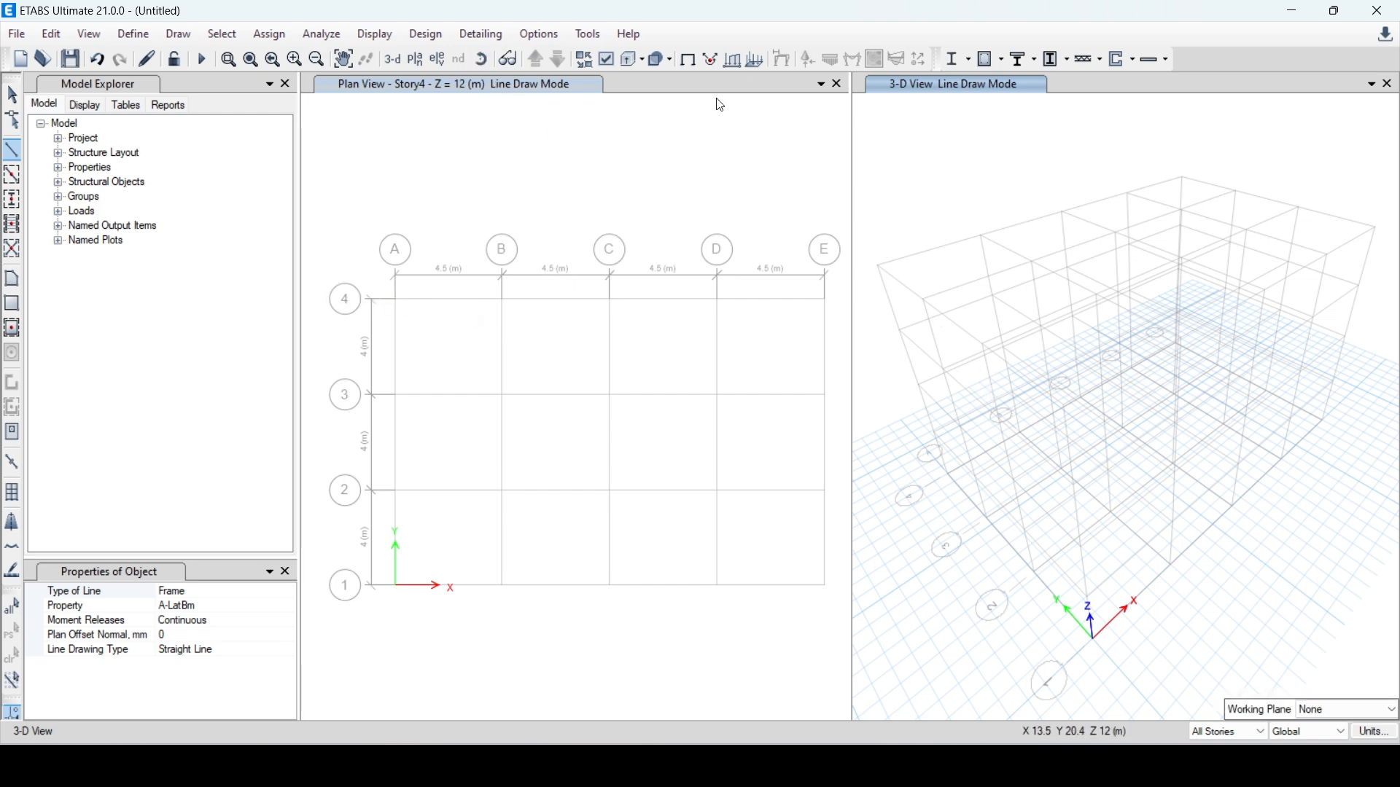
left_click(424, 62)
left_click(550, 299)
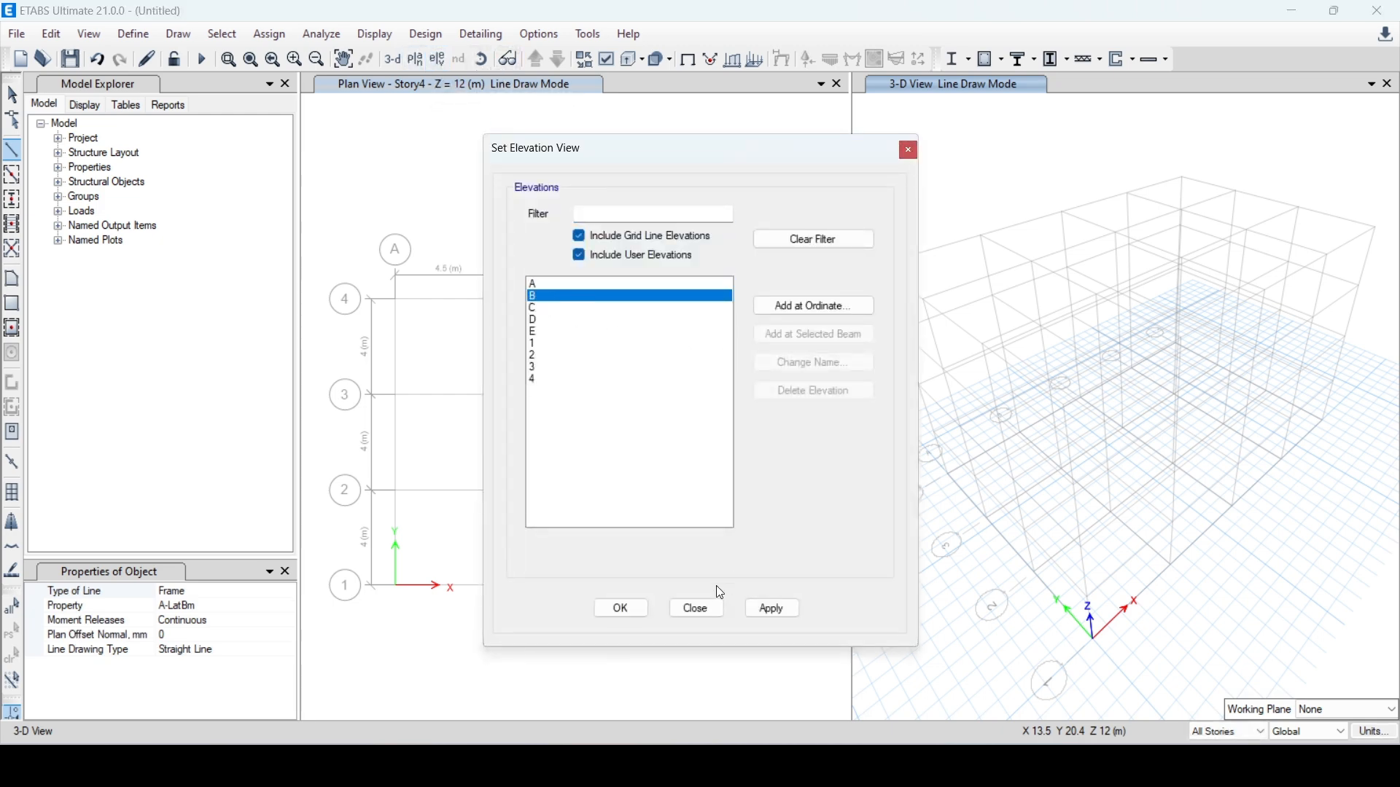
left_click(624, 608)
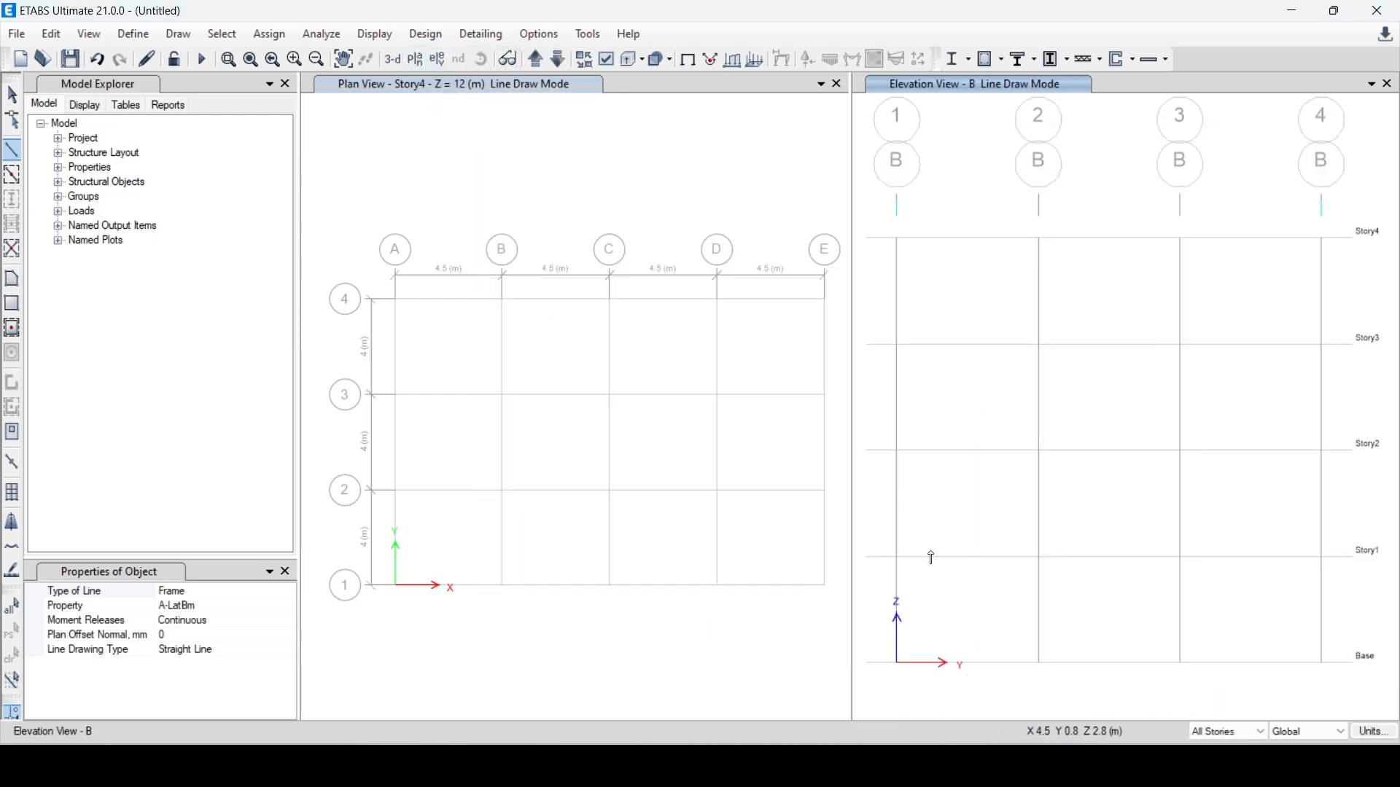
left_click(1040, 663)
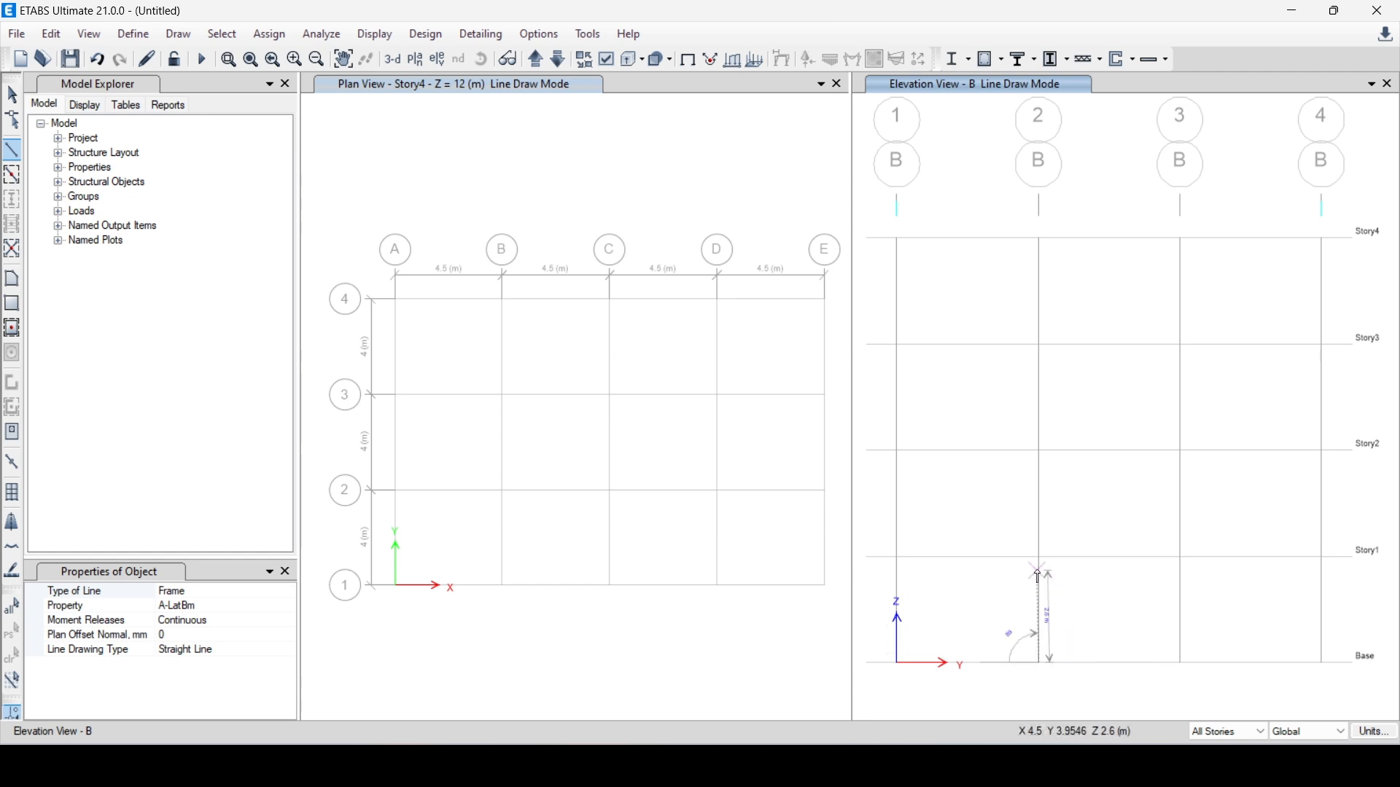
left_click(1040, 558)
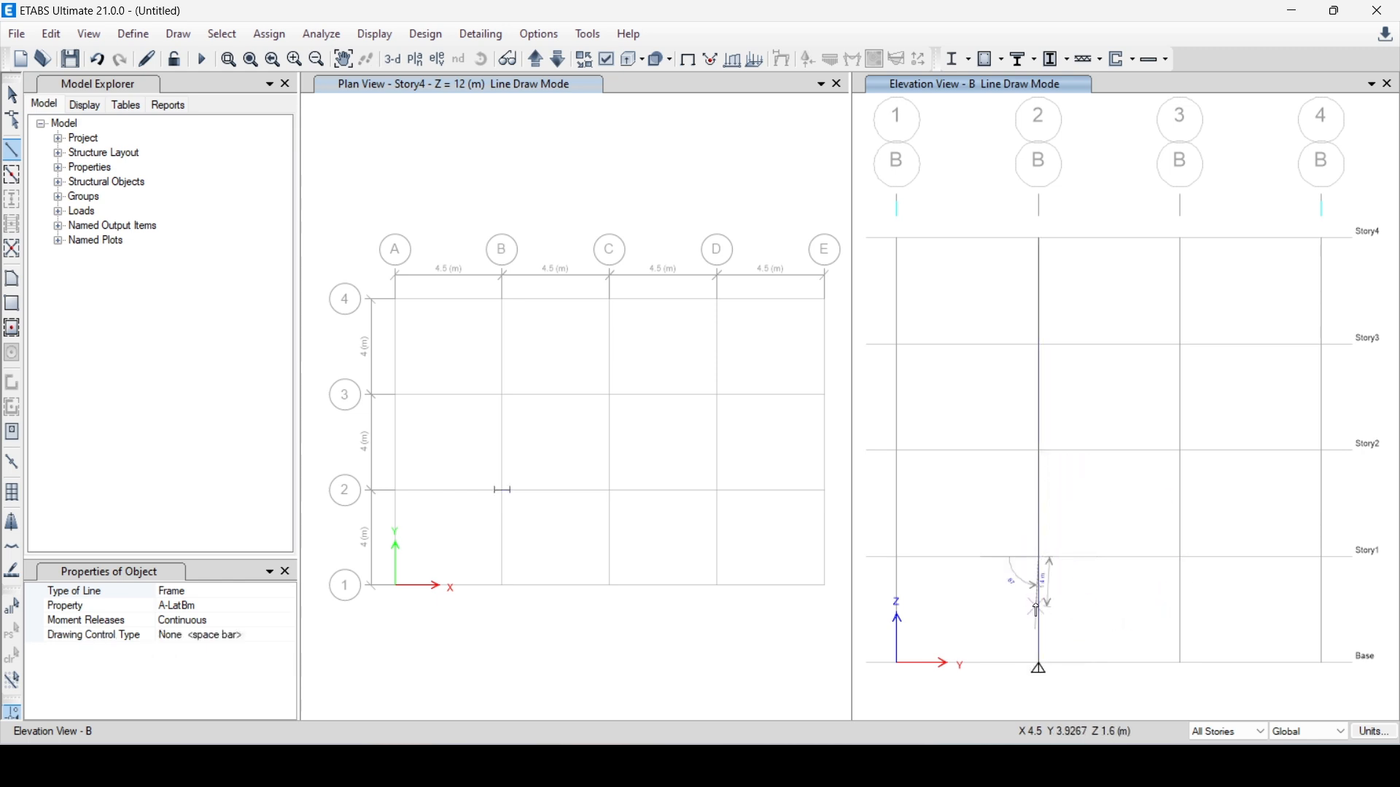
key("Escape")
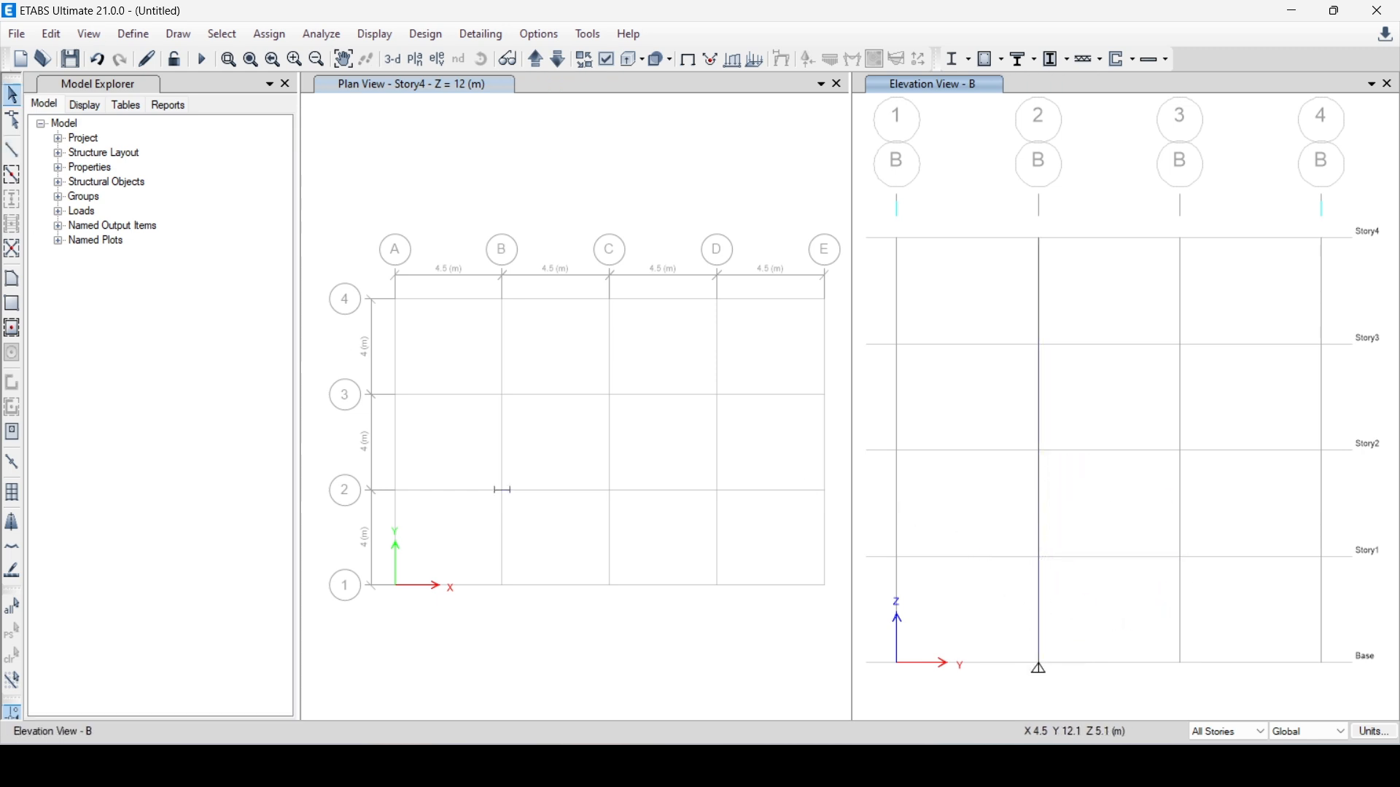
Try drawing A-LatBm frame members on the Story4 plan, first on individual bays, then along all grid lines
left_click(504, 490)
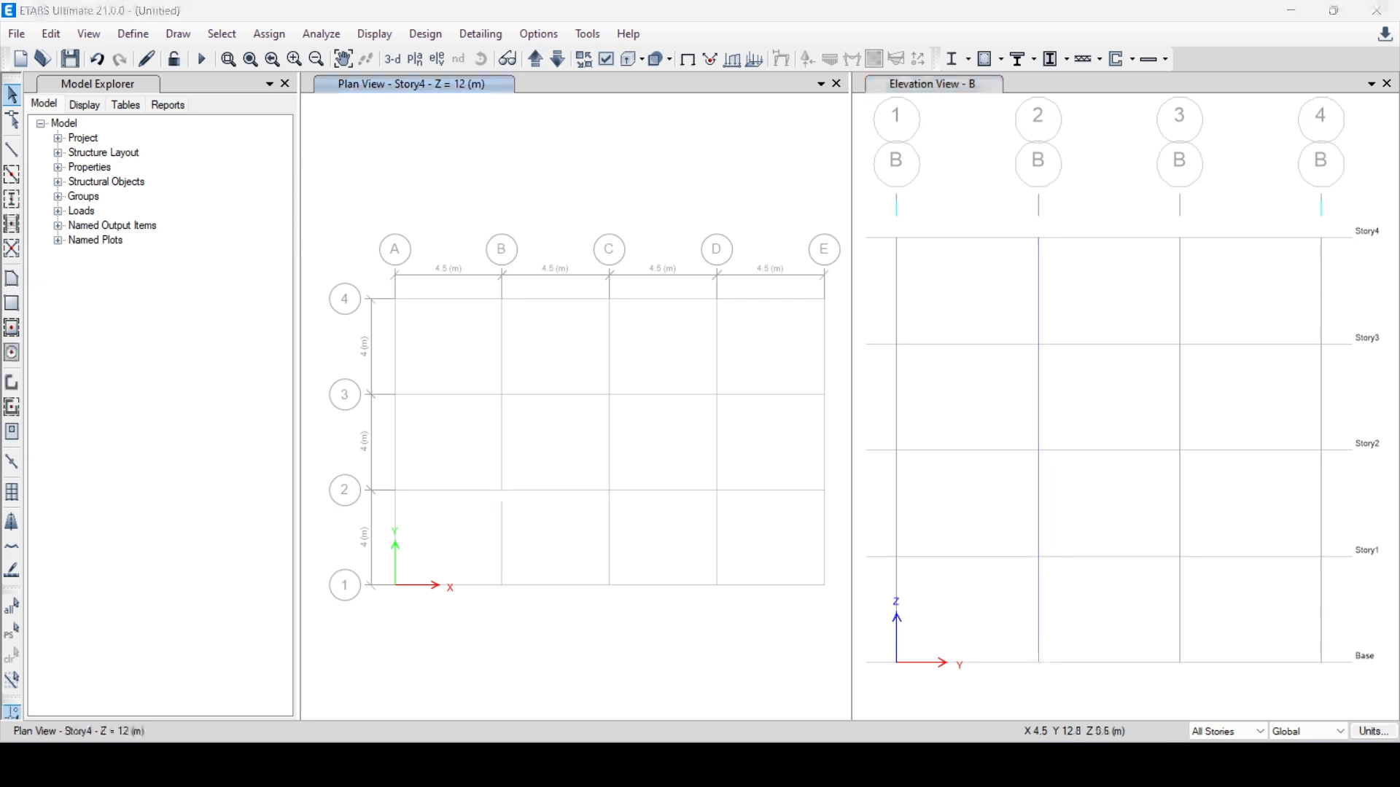
left_click(12, 175)
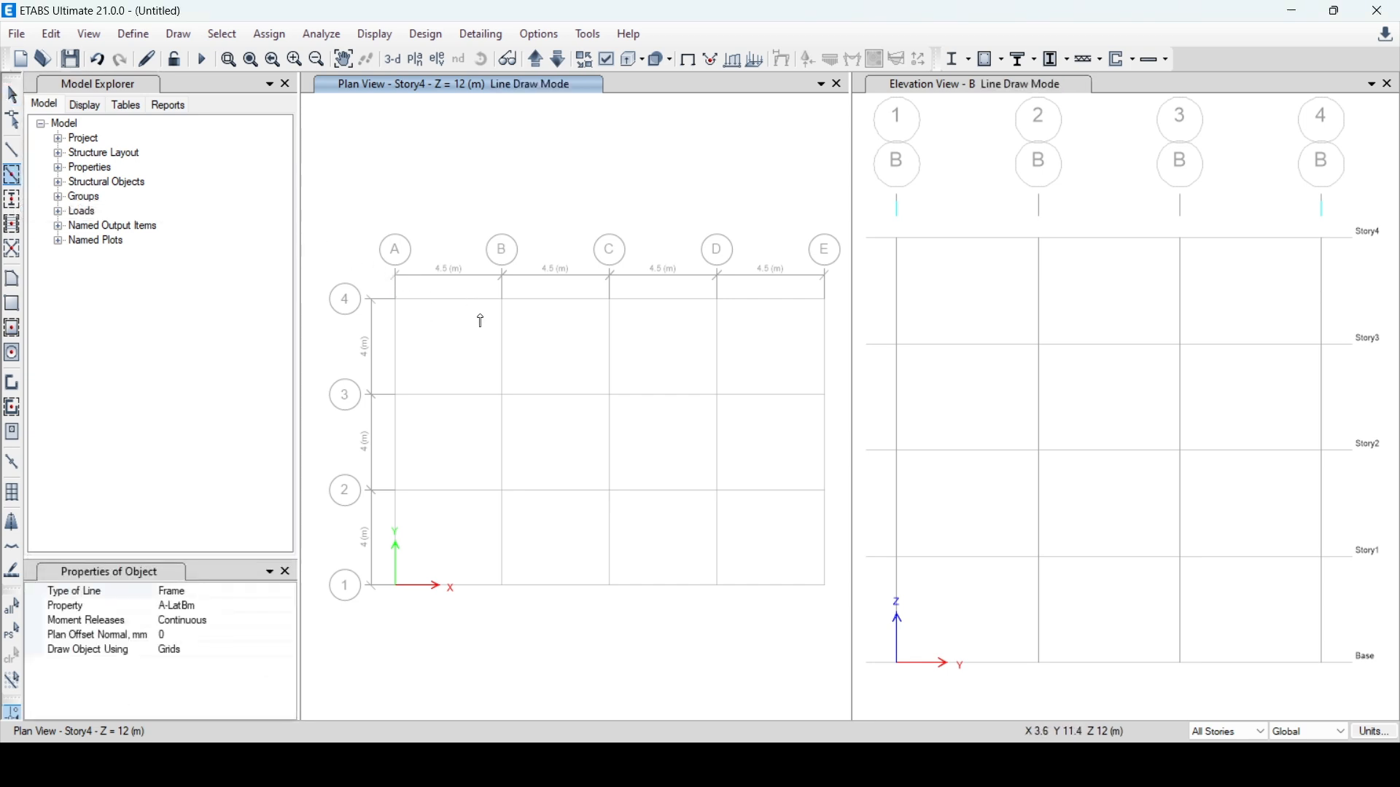
mouse_move(483, 284)
left_mouse_down()
mouse_move(532, 391)
mouse_move(520, 420)
left_mouse_up()
left_click_drag(588, 370, 646, 512)
left_click_drag(697, 376, 761, 498)
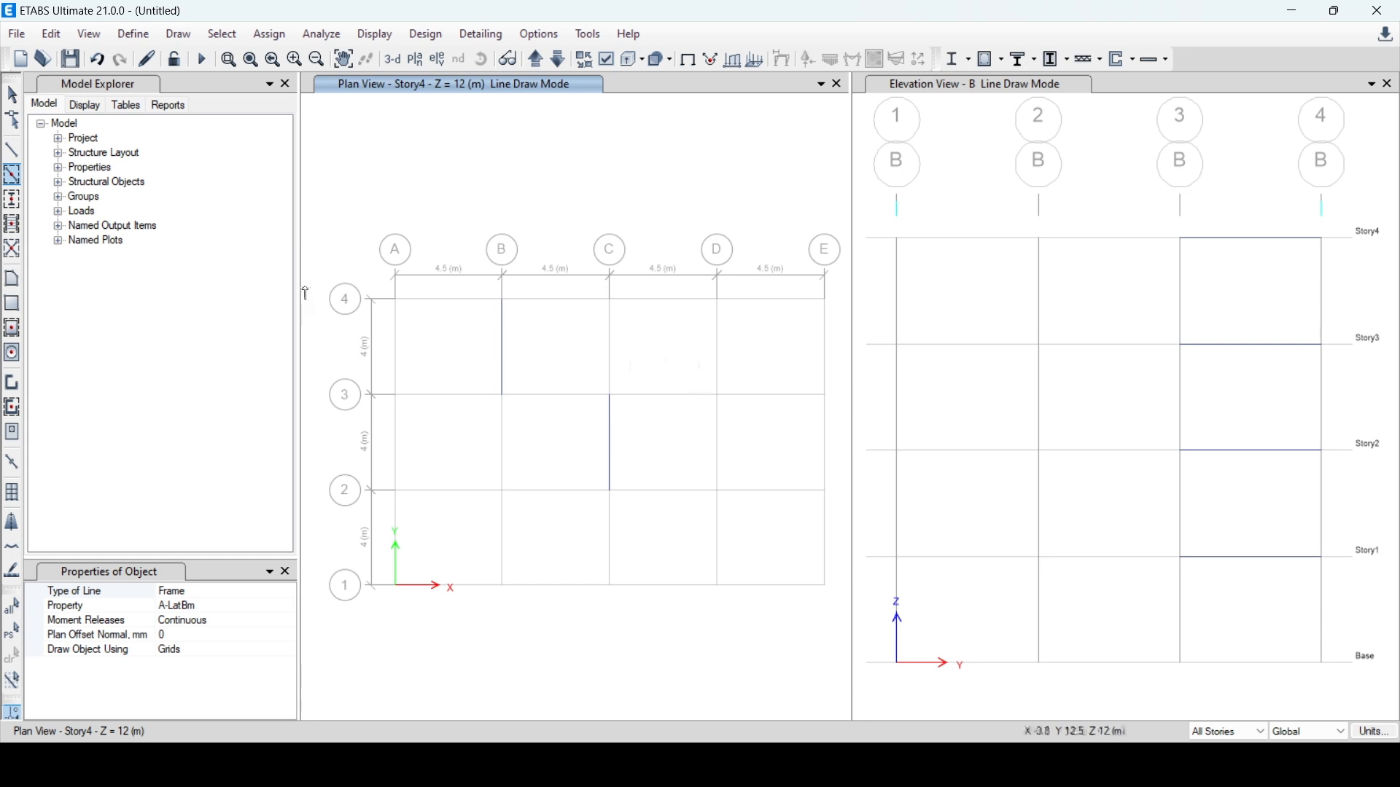
left_click_drag(364, 286, 839, 616)
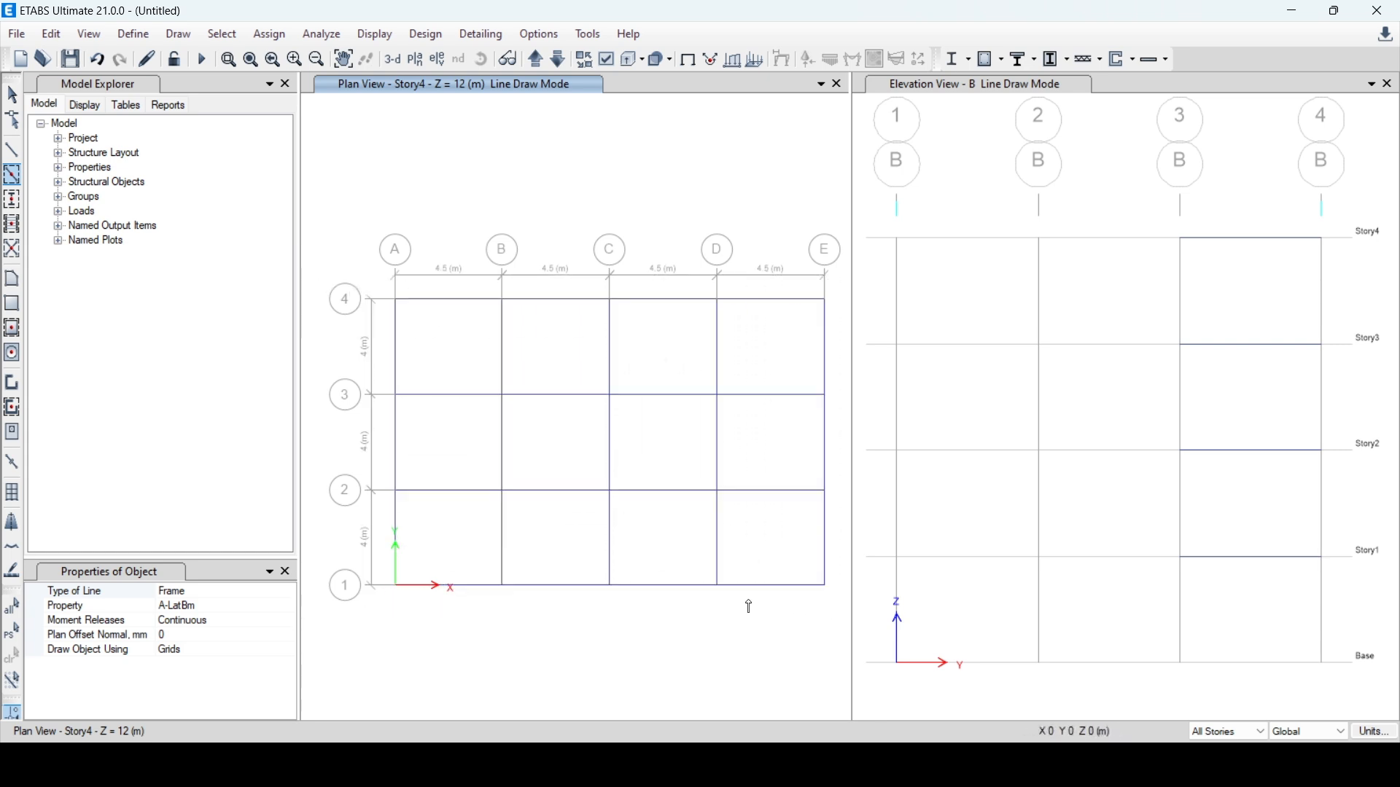
Undo the A-LatBm members and redraw the Story4 plan's grid lines with the beam 250x225 section
left_click(271, 606)
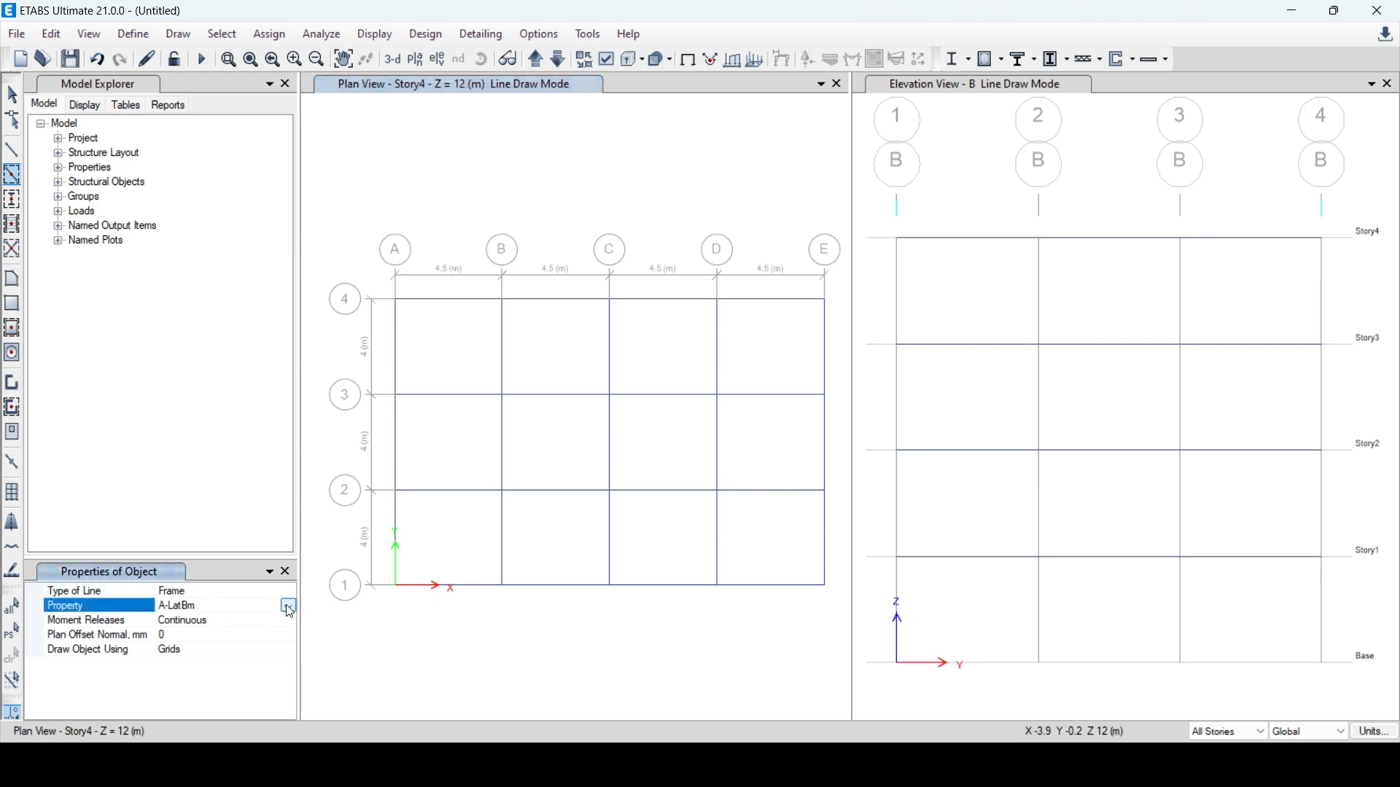
left_click(289, 608)
scroll(210, 669, "down", 1)
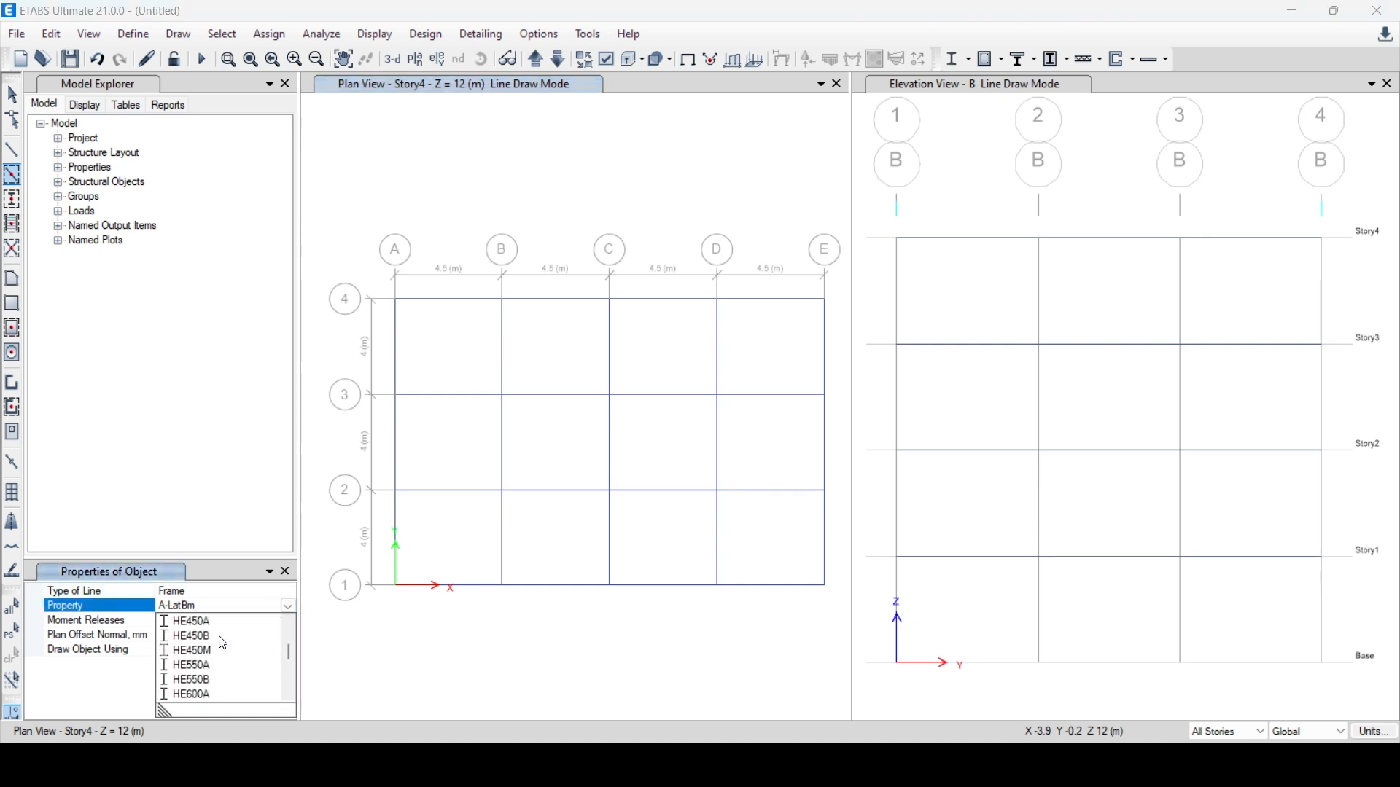
left_click(218, 651)
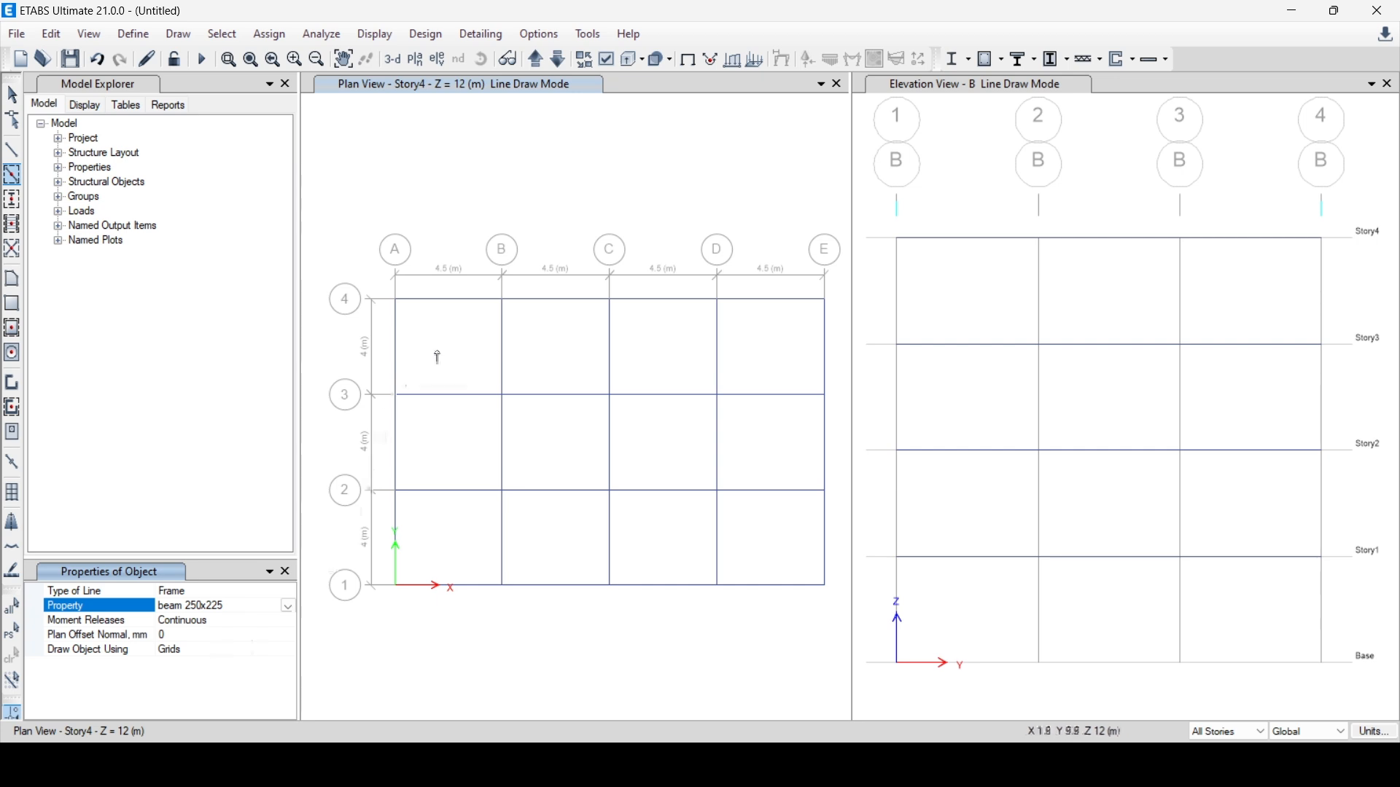
key("ctrl+z")
key("ctrl+z")
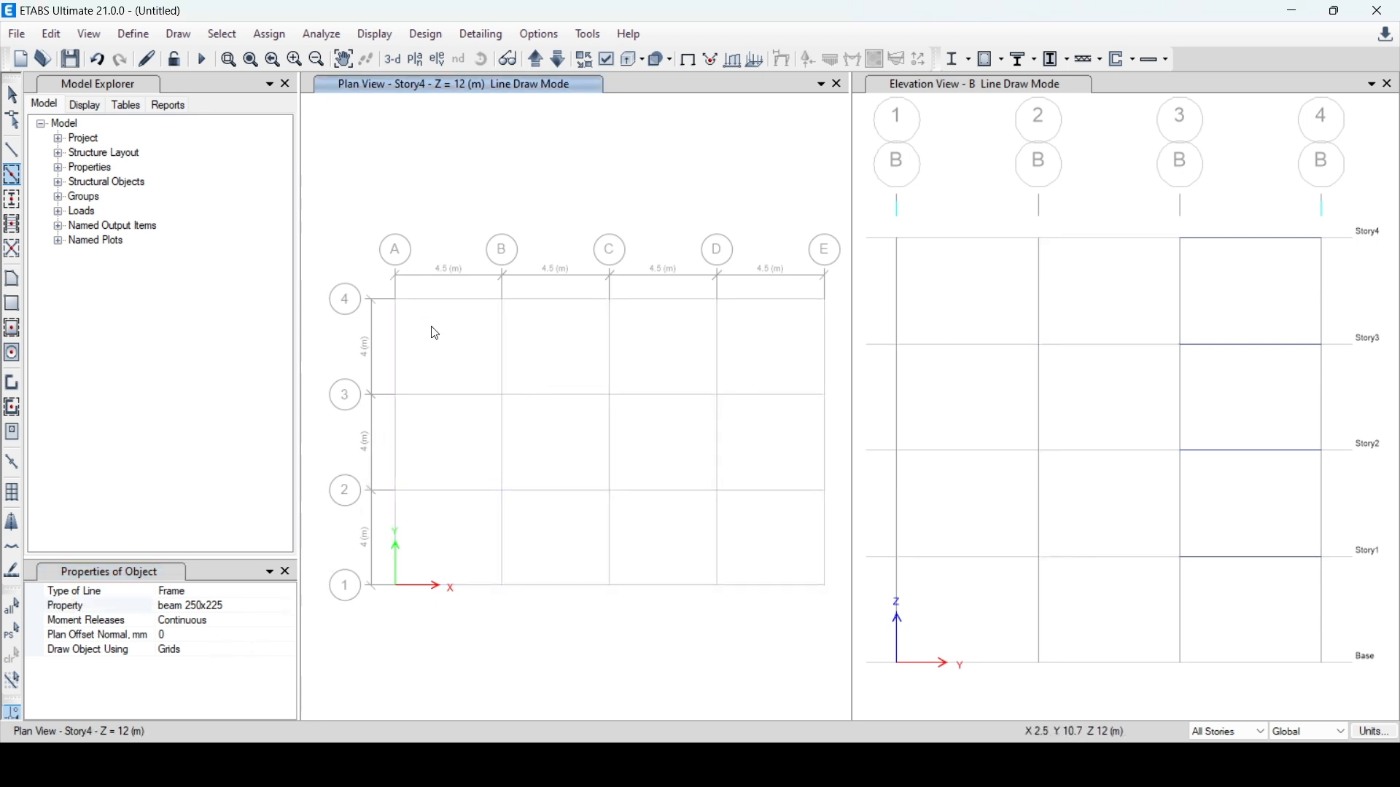
mouse_move(349, 264)
left_mouse_down()
mouse_move(762, 576)
mouse_move(836, 610)
mouse_move(809, 608)
left_mouse_up()
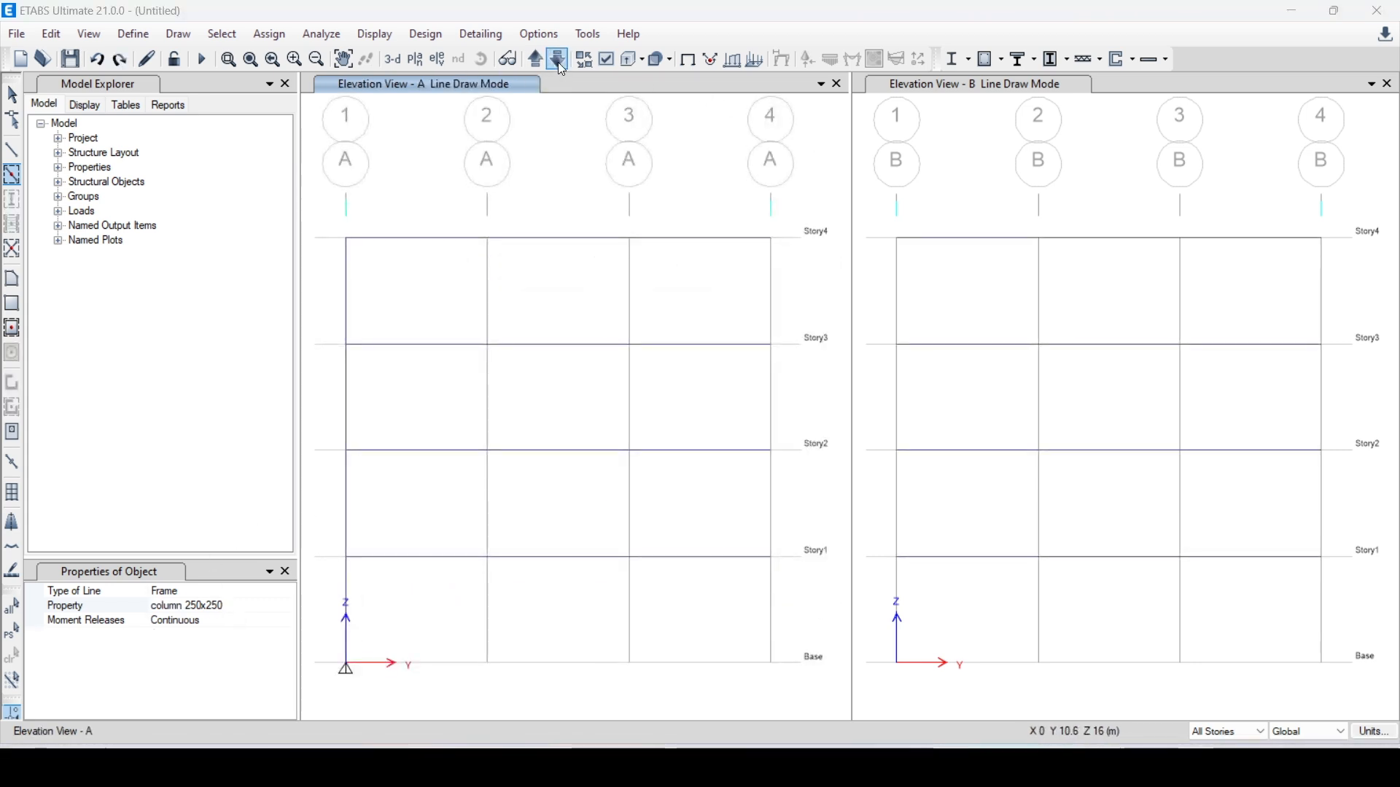
Examine the drawn frame in 3D and in the Story3 plan, moving between neighbouring views
left_click(395, 60)
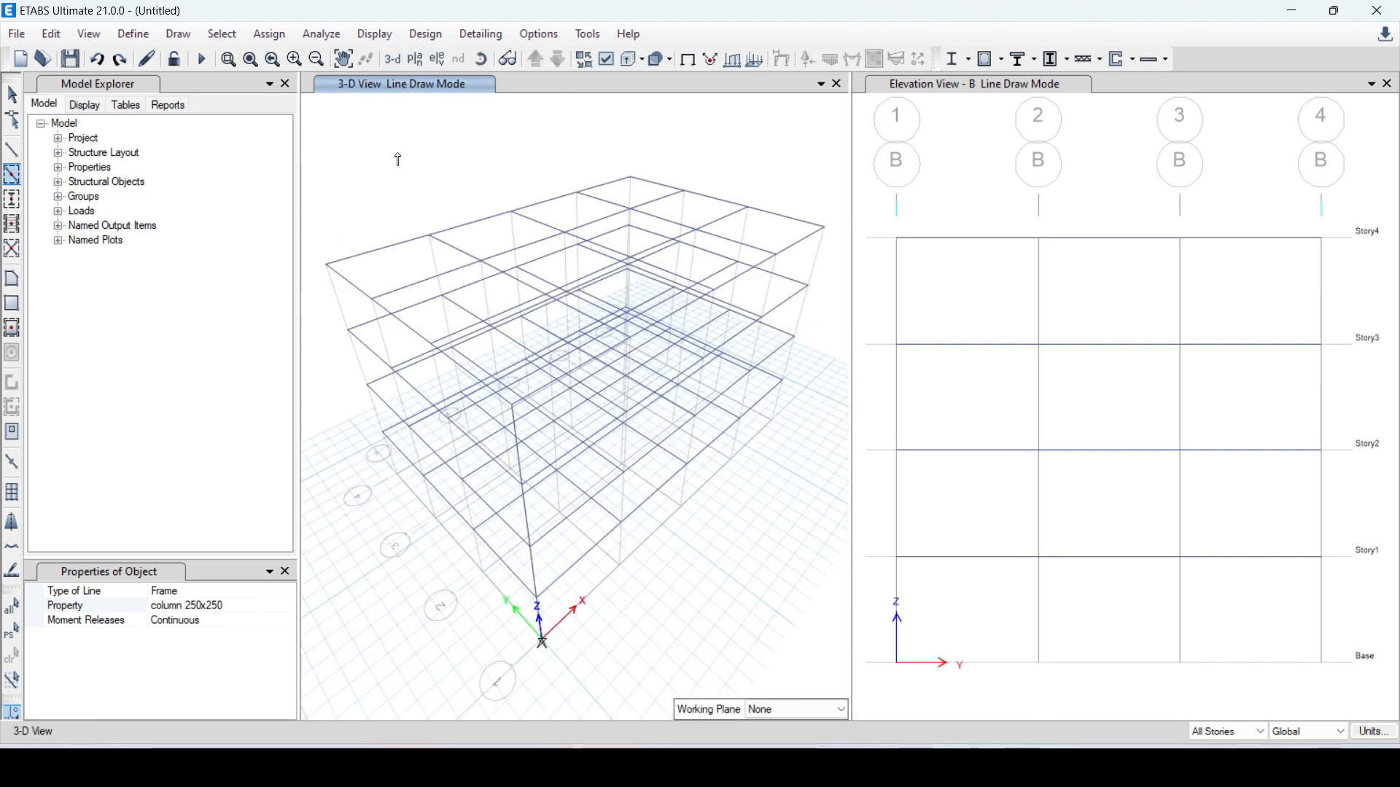
left_click(416, 60)
left_click(641, 338)
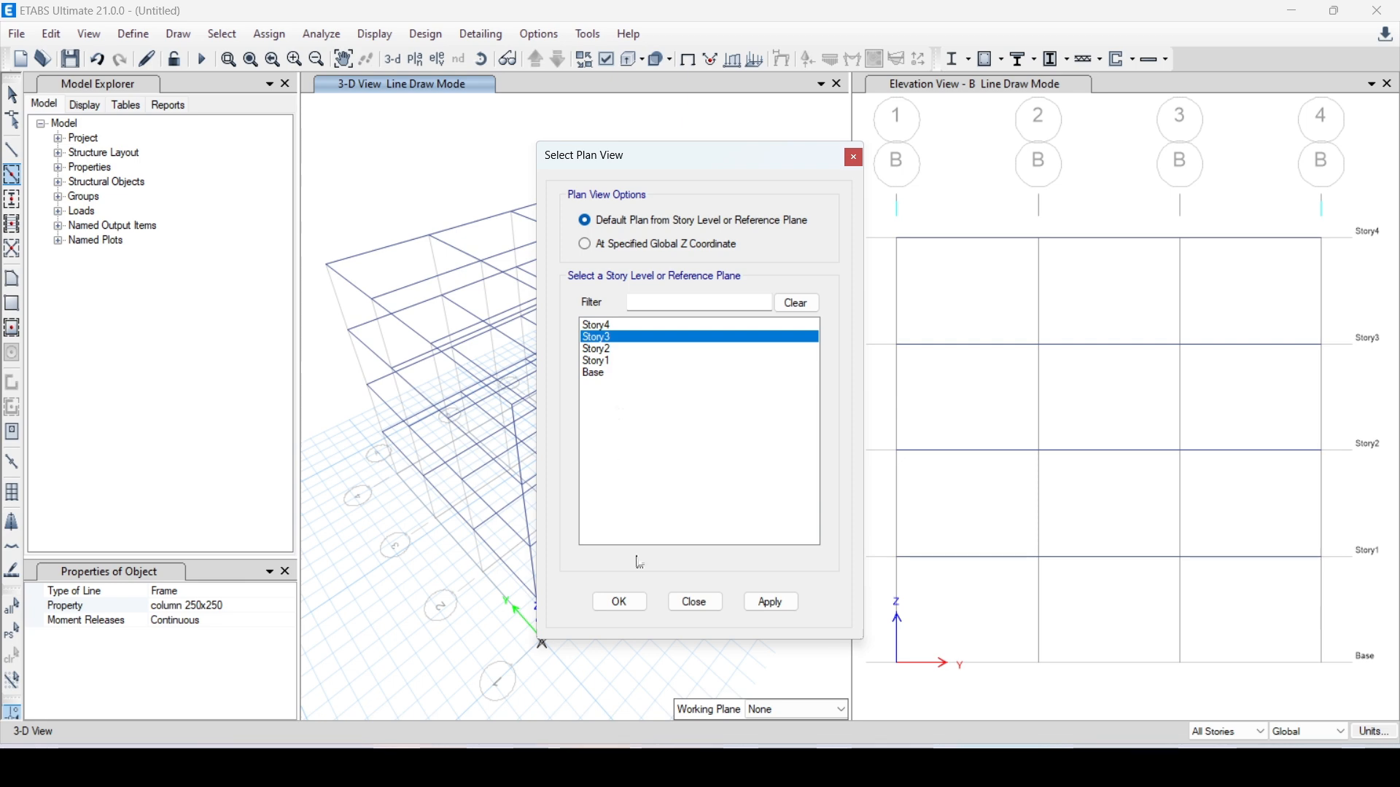
left_click(620, 602)
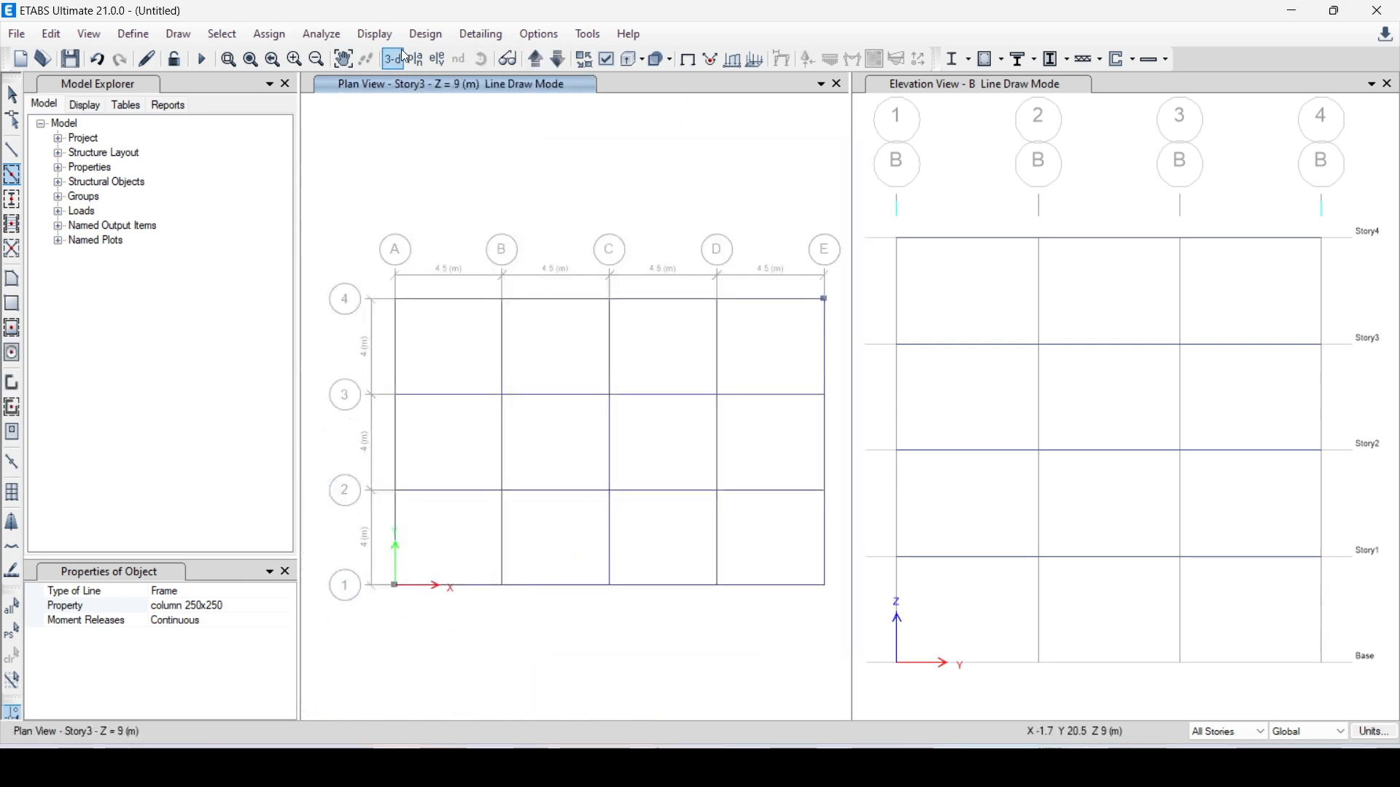
left_click(536, 60)
left_click(536, 60)
left_click(557, 60)
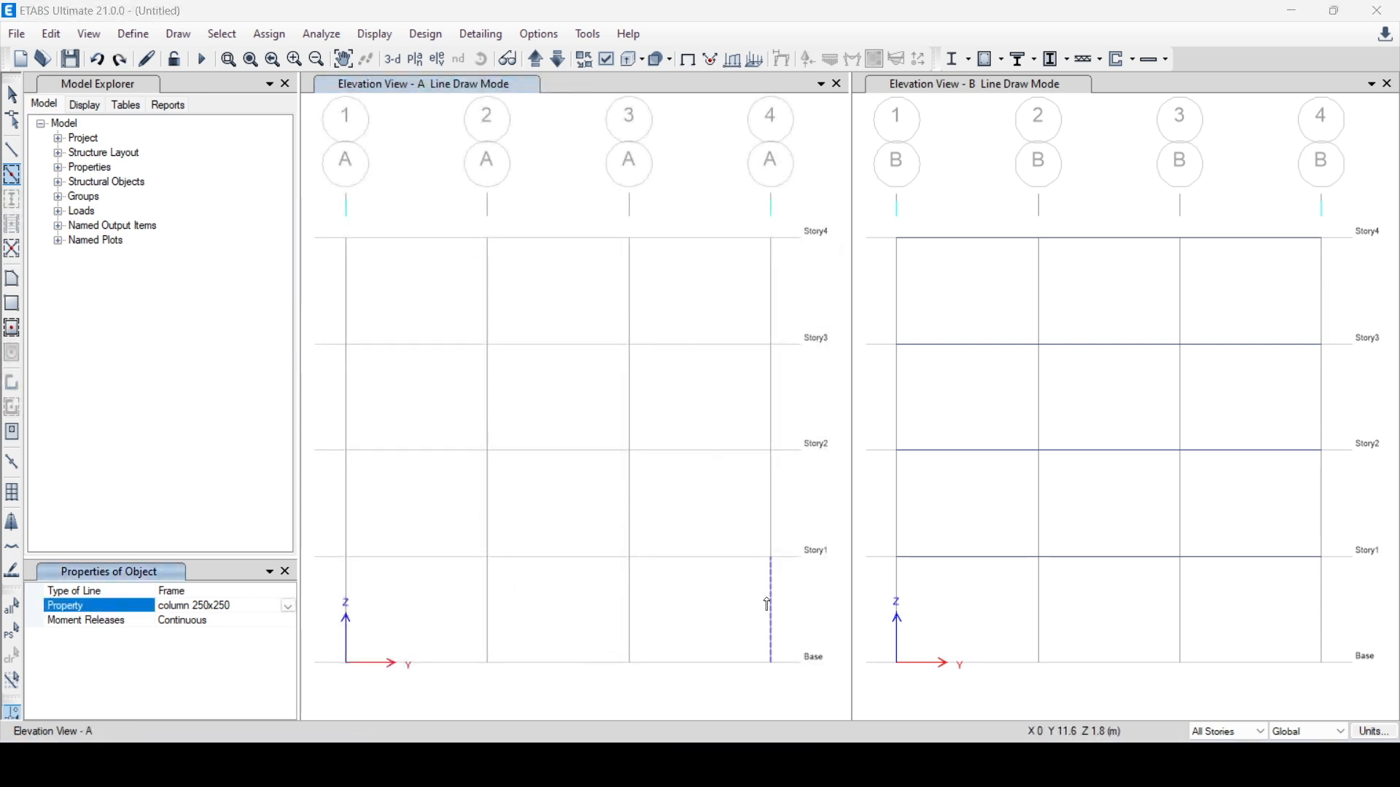
Try drawing column 250x250 members along grid lines 3, 2, 1 and 4 in elevation A
left_click(632, 581)
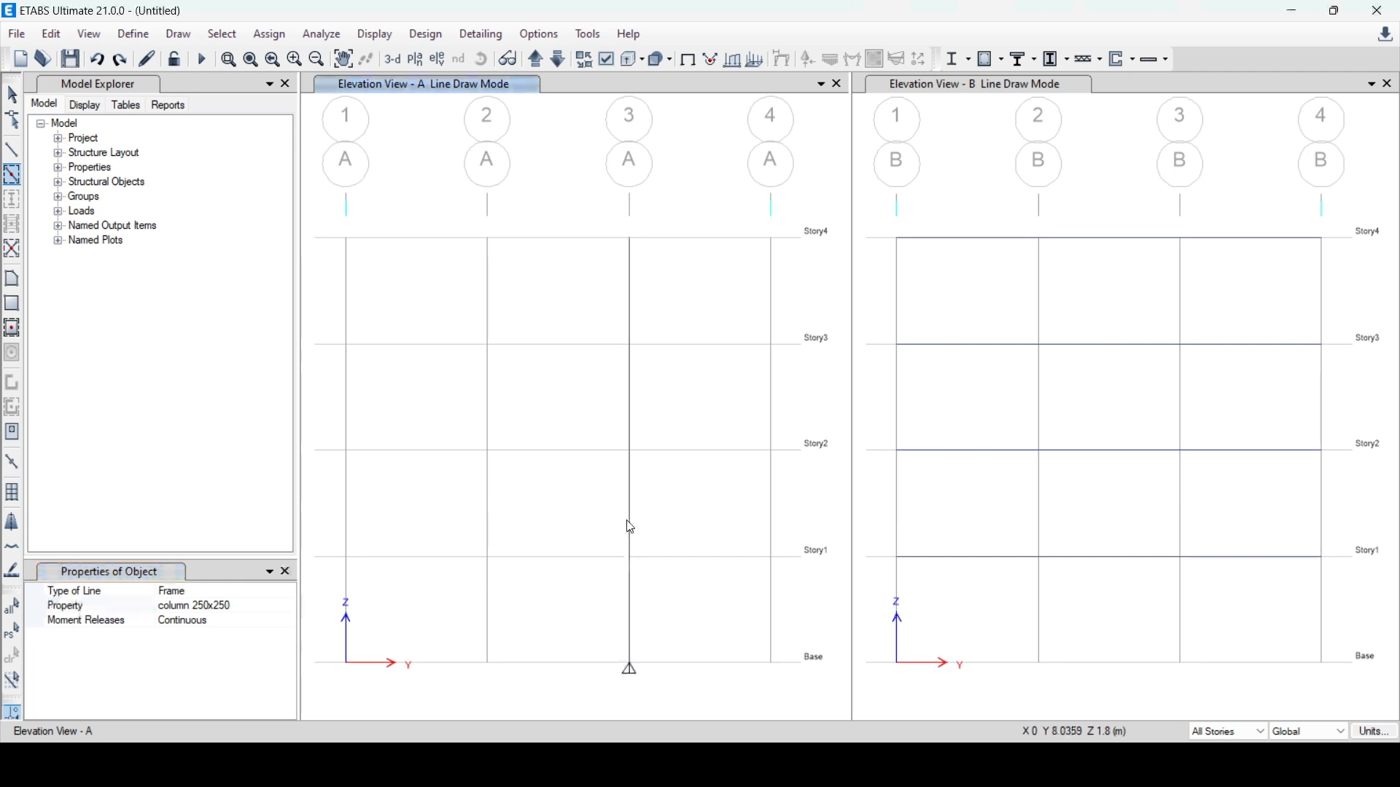
left_click(487, 603)
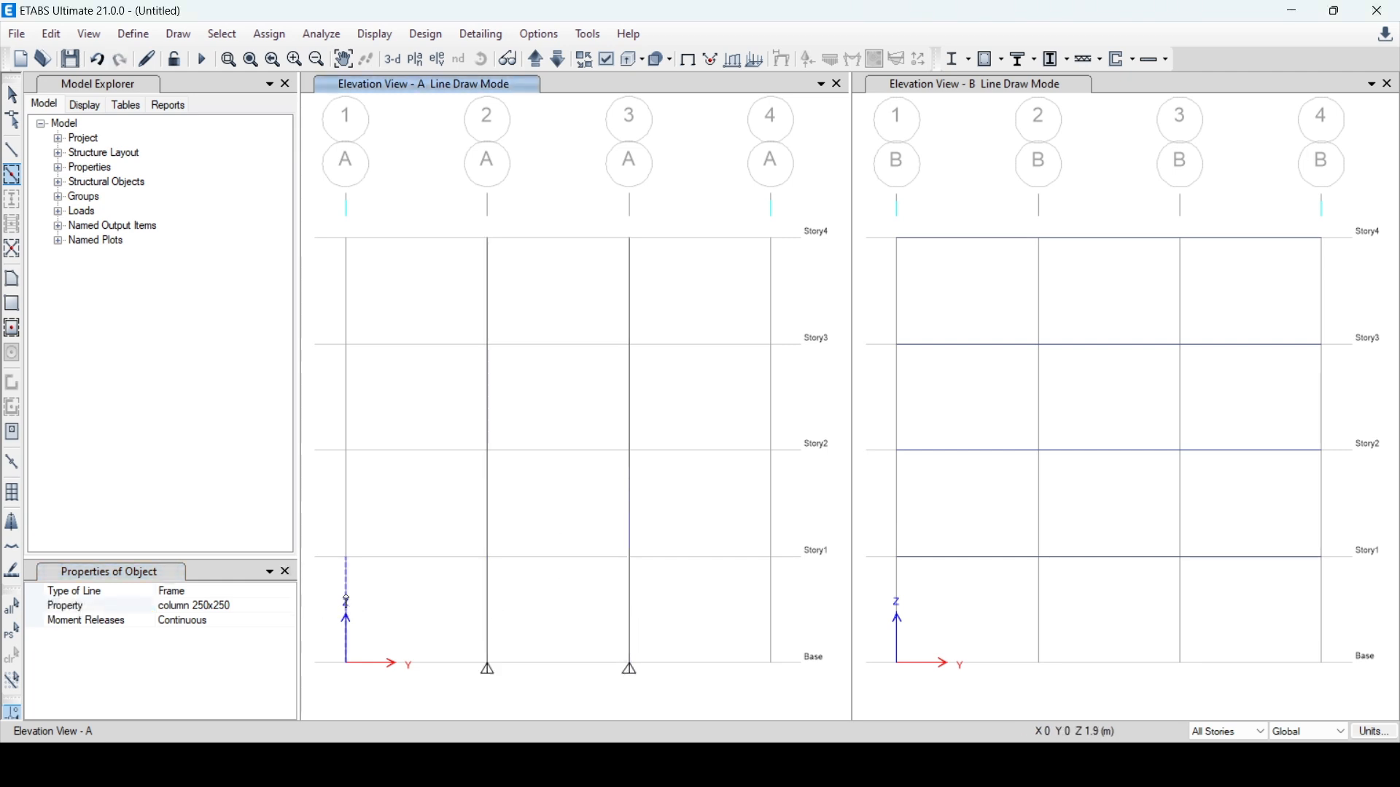
left_click(348, 580)
mouse_move(307, 196)
left_mouse_down()
mouse_move(541, 319)
mouse_move(446, 245)
mouse_move(326, 204)
left_mouse_up()
left_click_drag(754, 221, 791, 697)
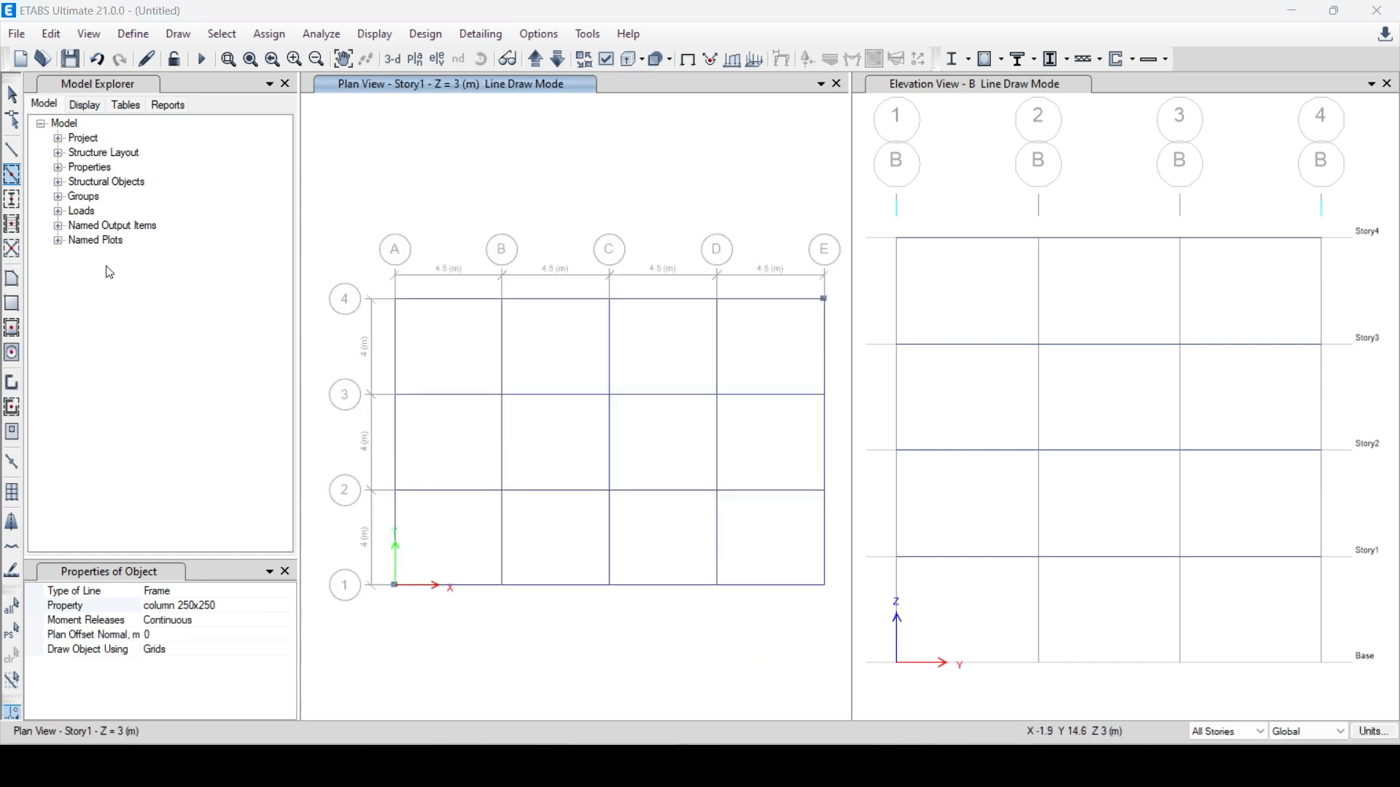
Draw column 250x250 columns at every grid intersection of the Story1 plan for all stories with Quick Draw Columns
left_click(13, 200)
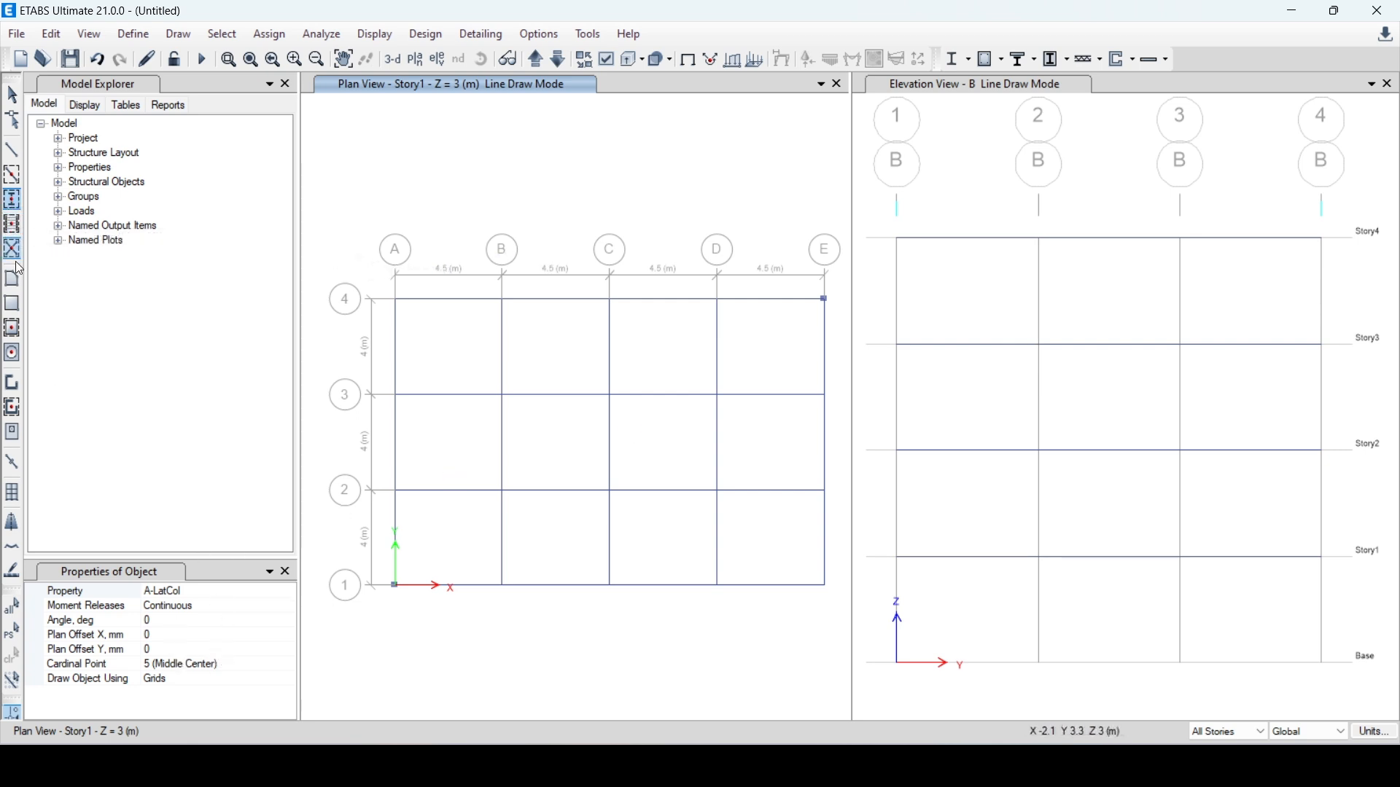
left_click(274, 590)
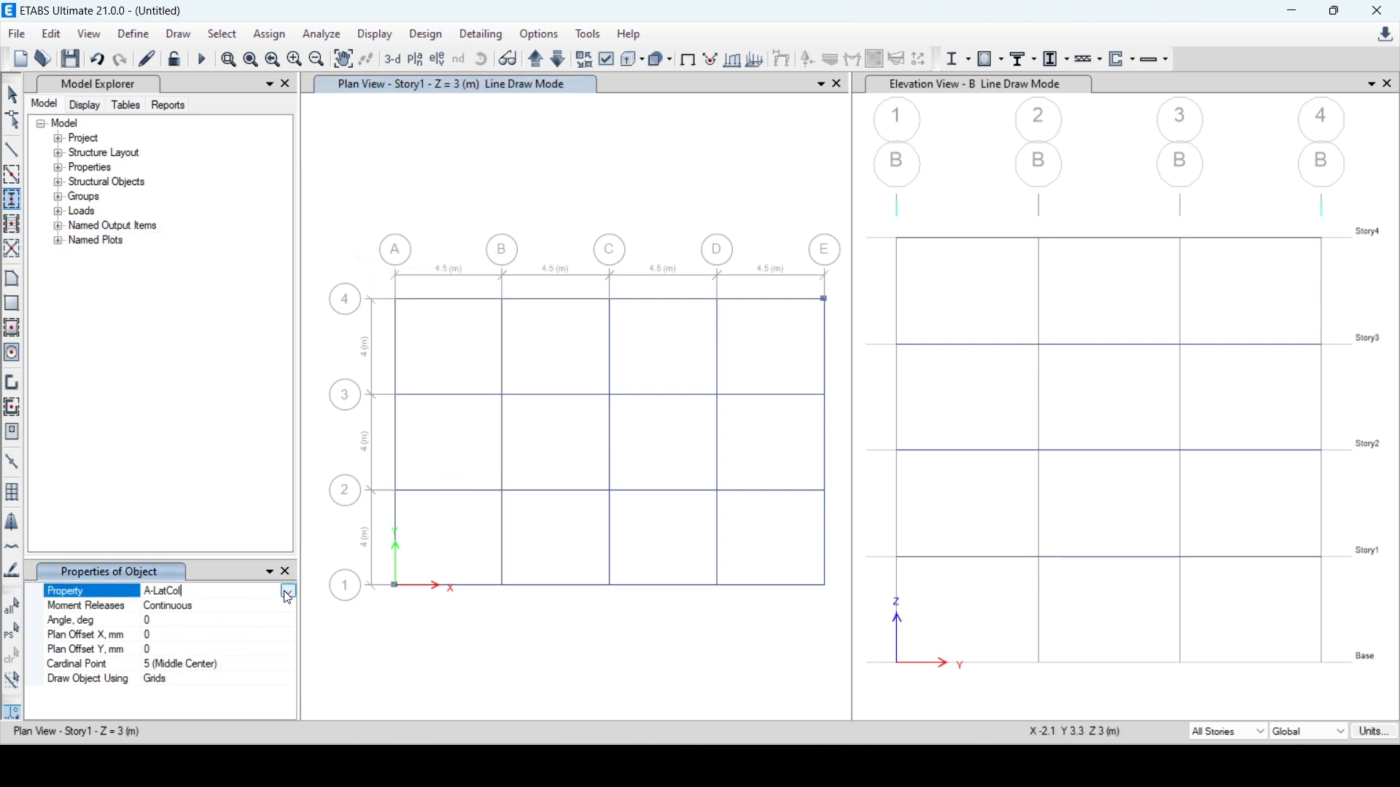
left_click(288, 592)
scroll(193, 684, "down", 1)
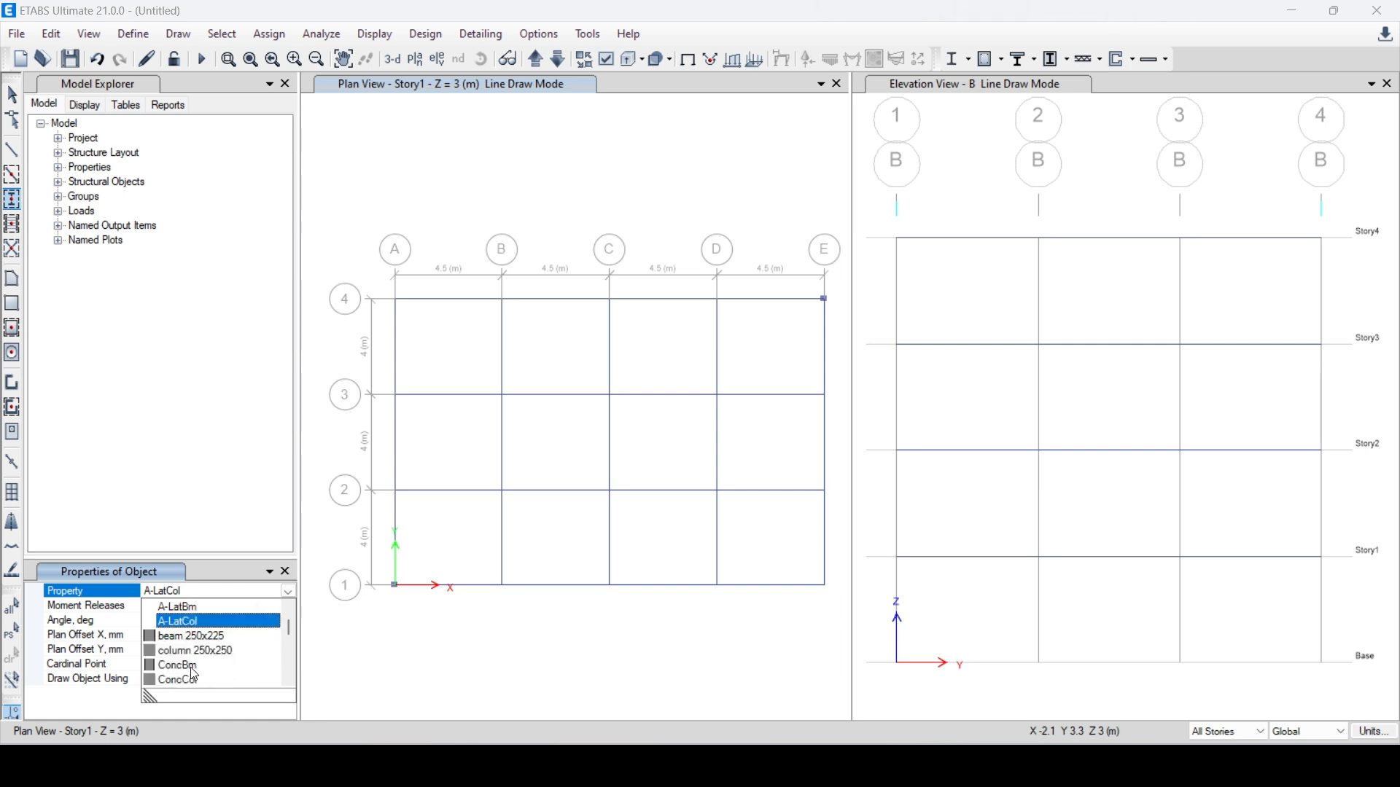
left_click(196, 651)
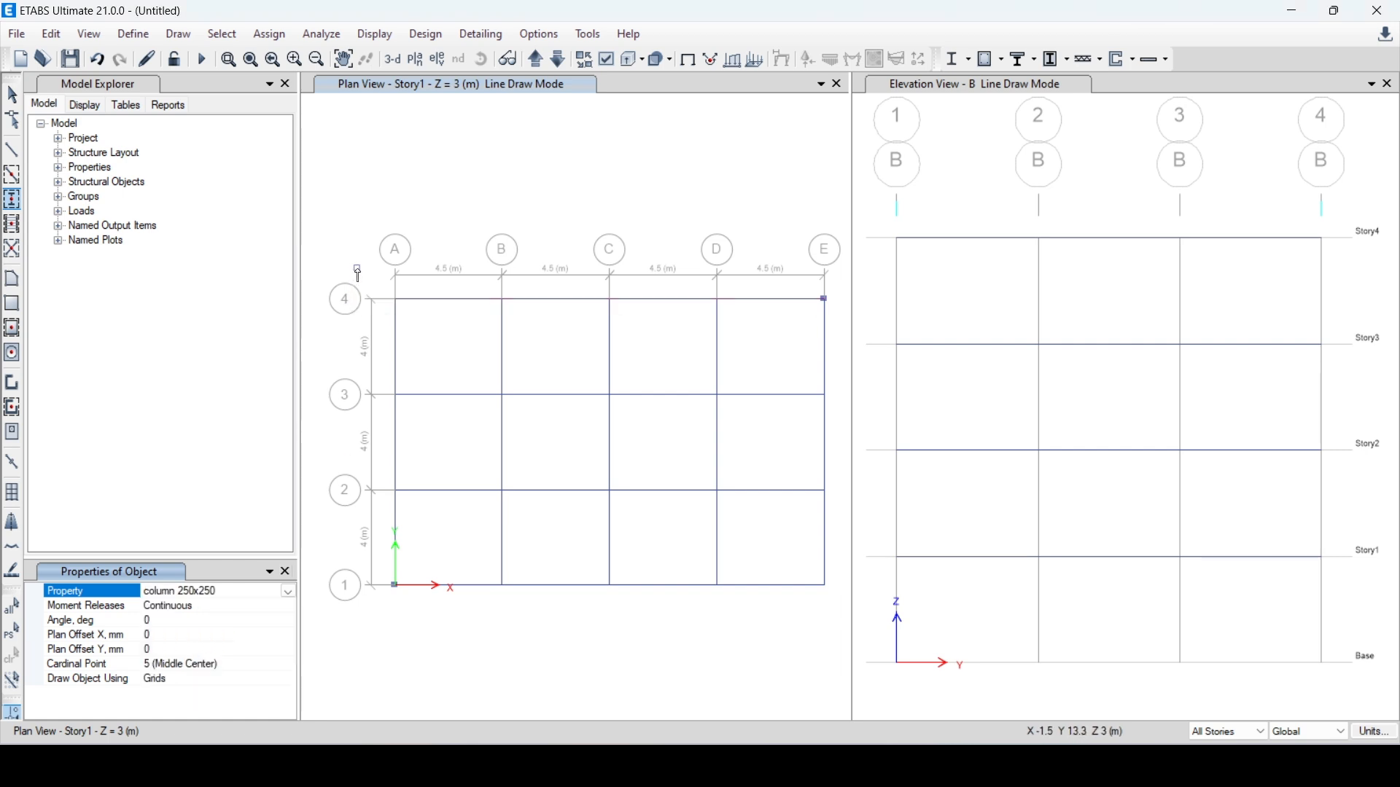
left_click_drag(360, 263, 840, 616)
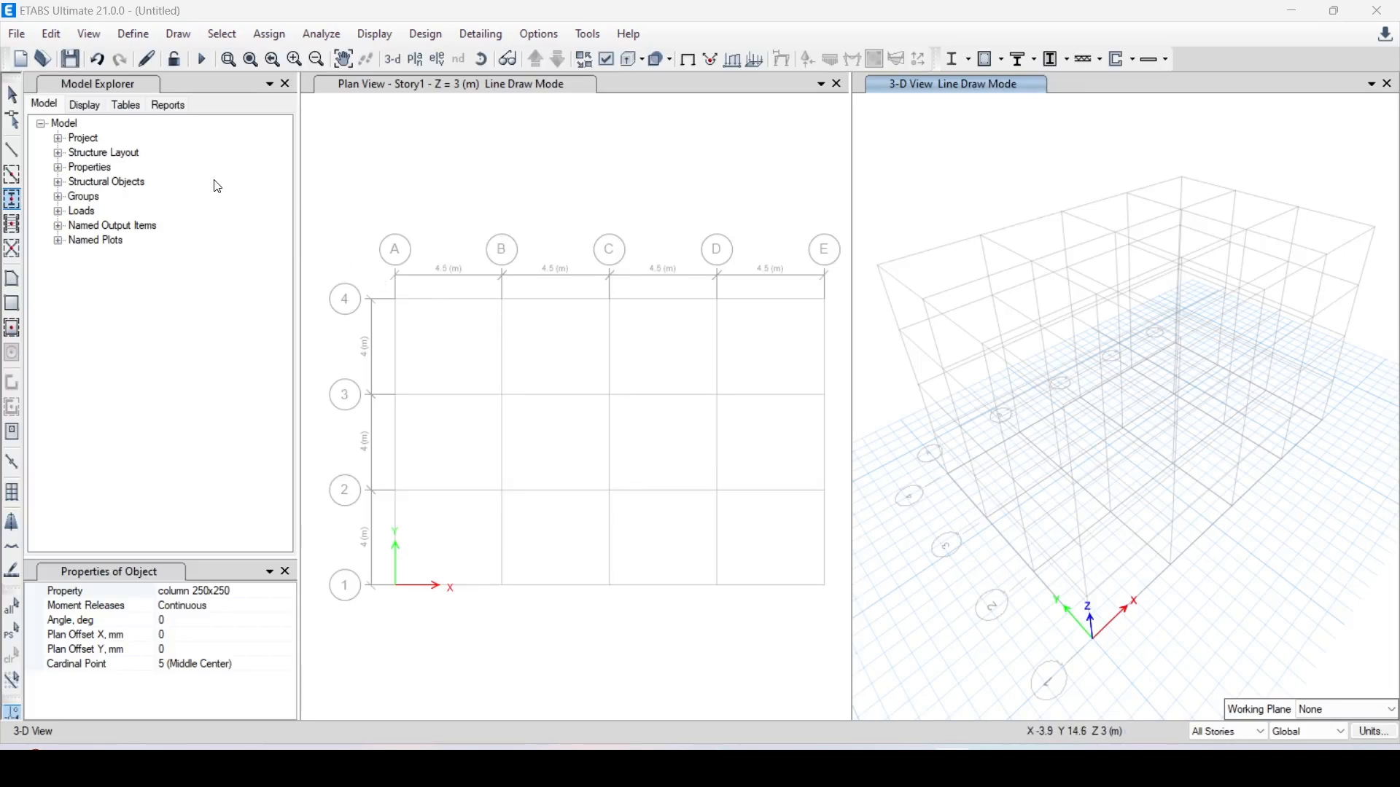
left_click(12, 224)
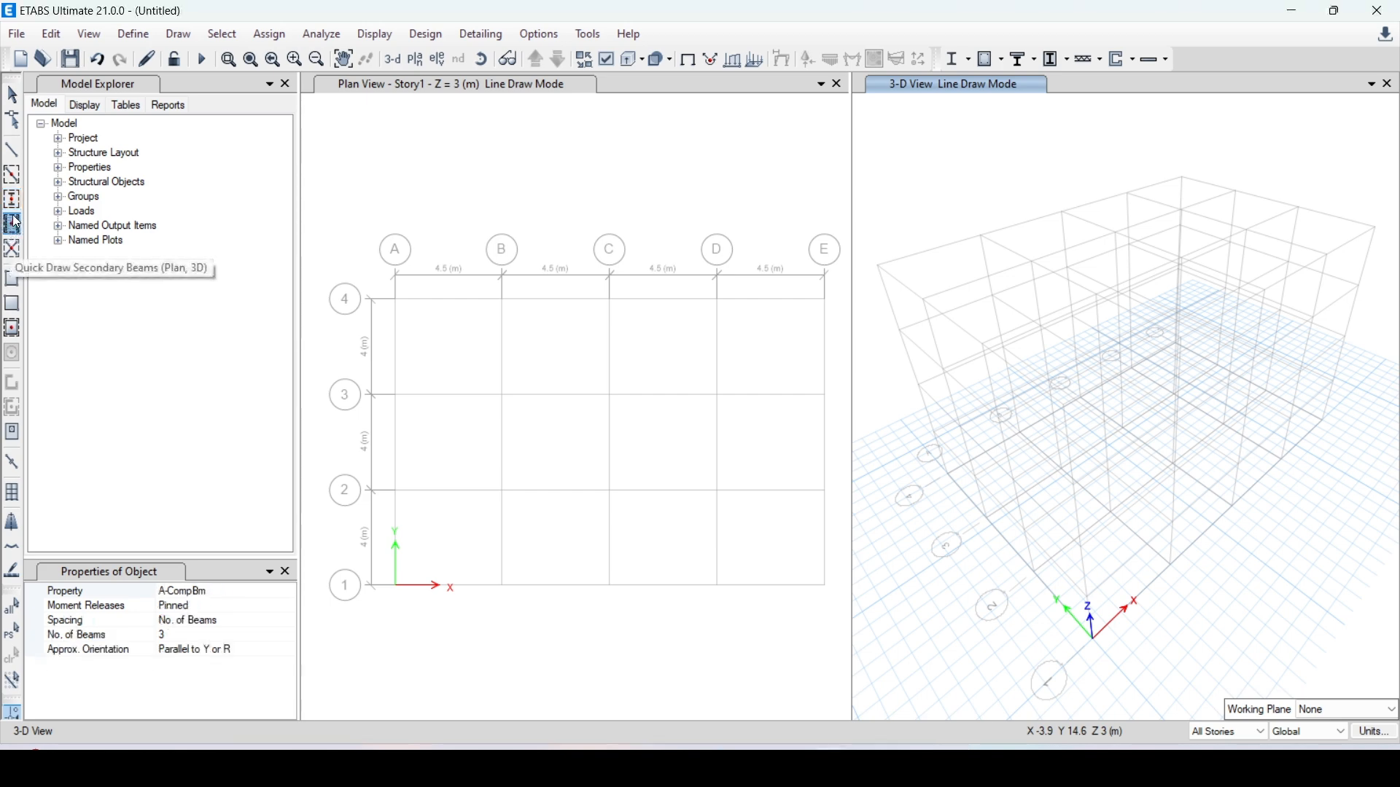
left_click(13, 205)
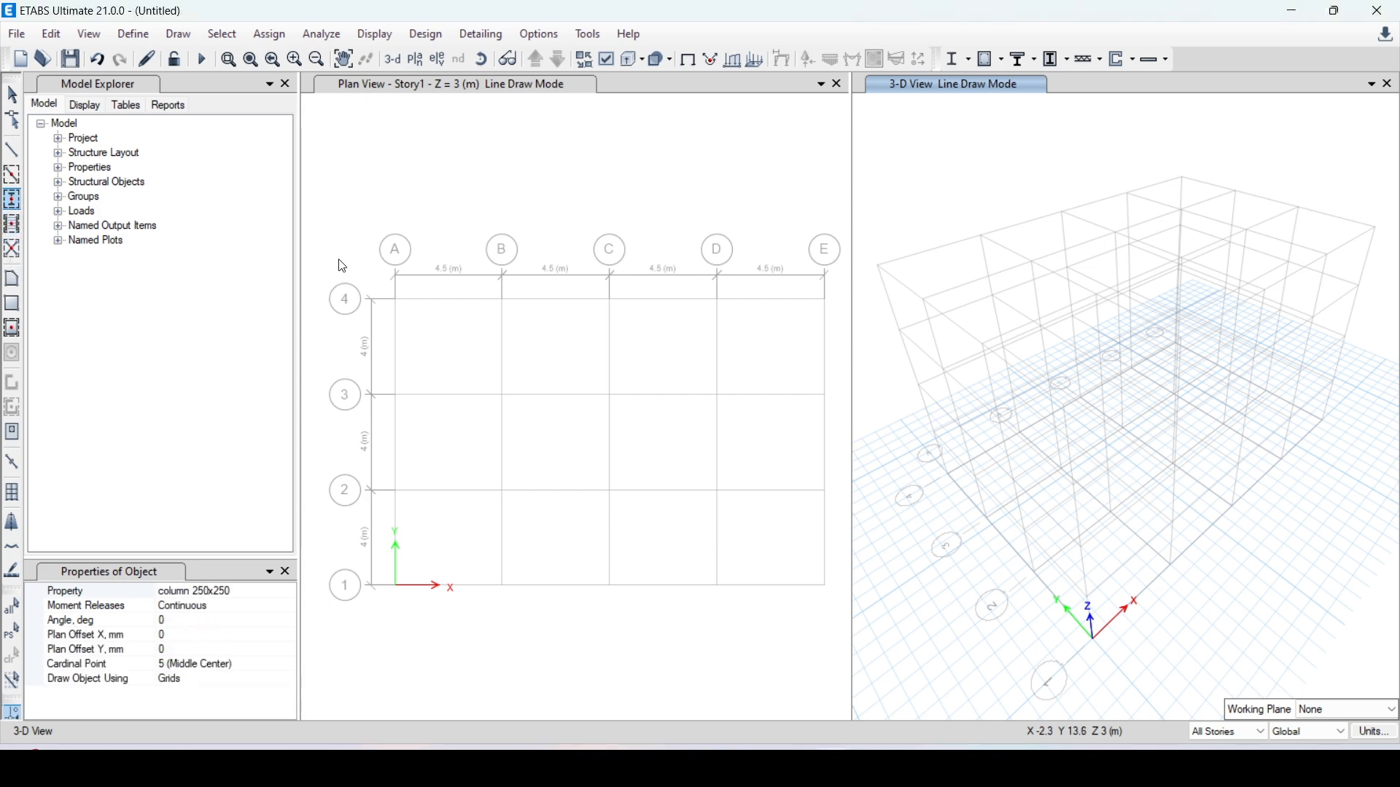
left_click_drag(312, 237, 839, 647)
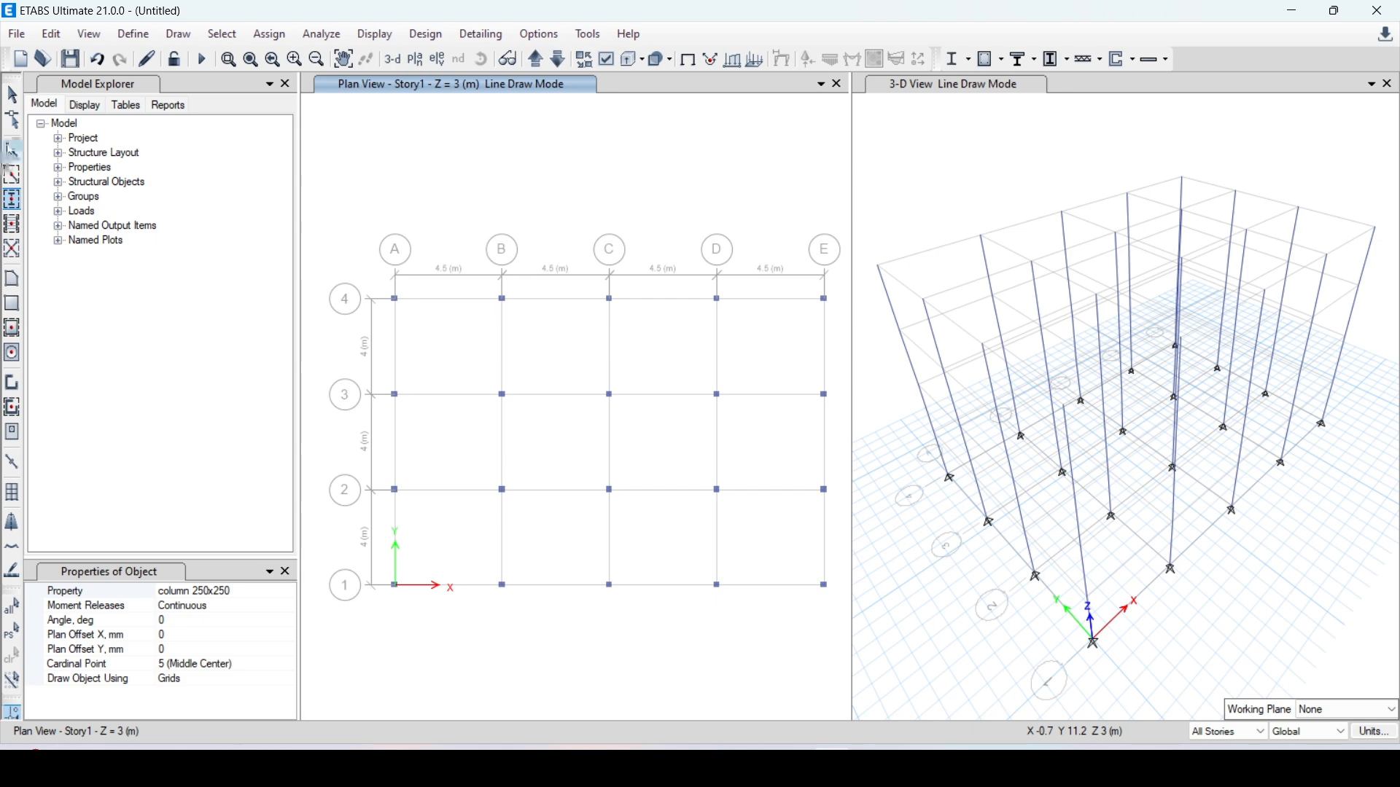
Draw beam 250x225 beams along every grid line of the Story1 plan for all stories and inspect the frame in 3D
left_click(11, 181)
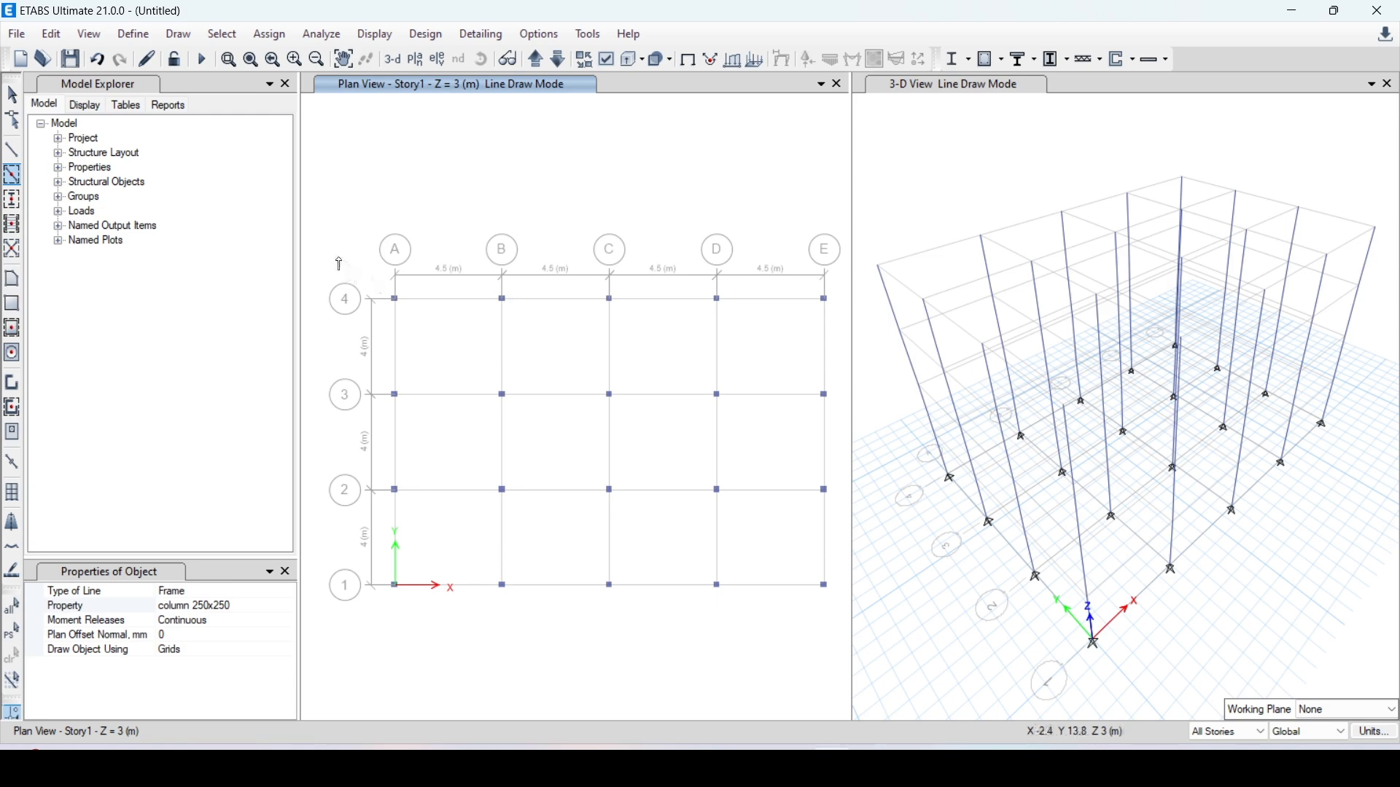
left_click(273, 608)
left_click(289, 607)
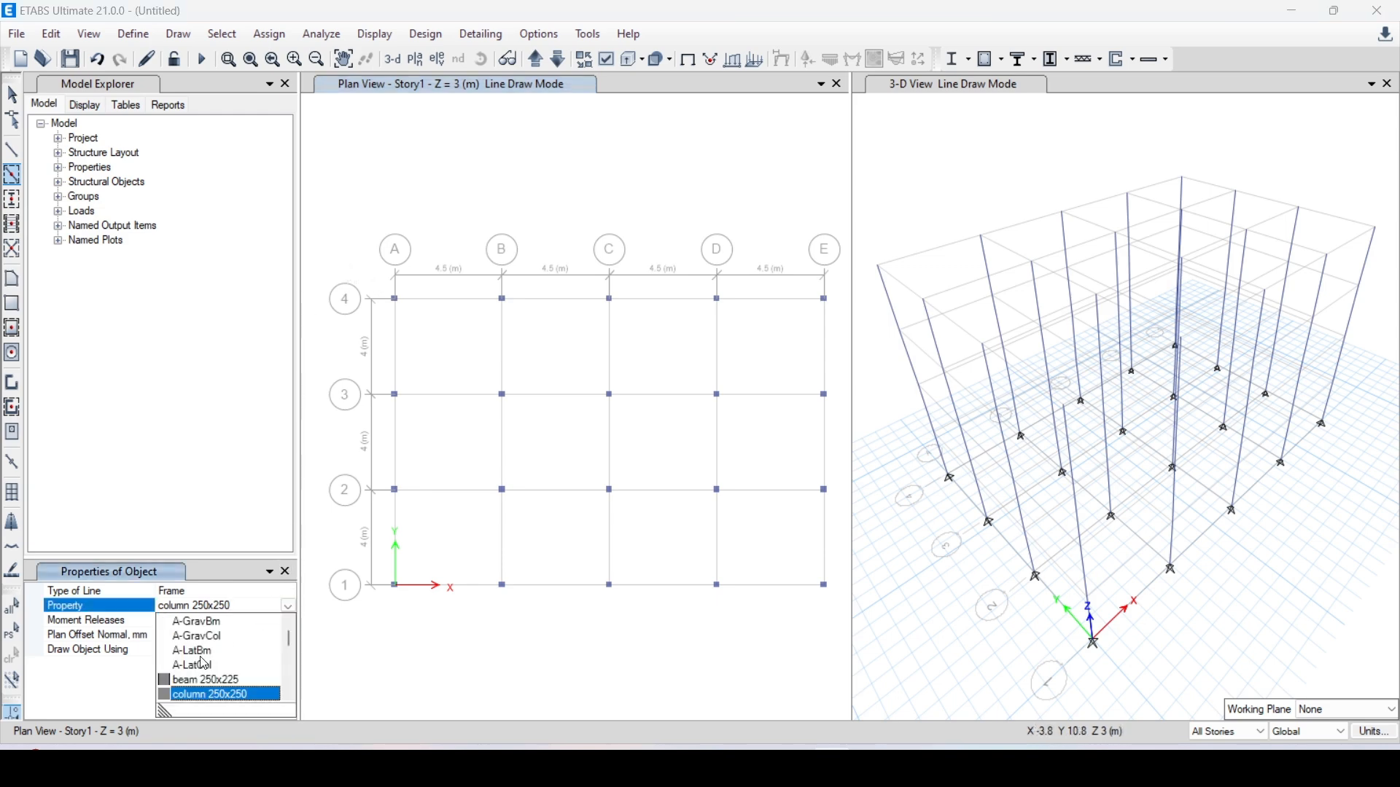
left_click(207, 680)
left_click_drag(347, 242, 840, 635)
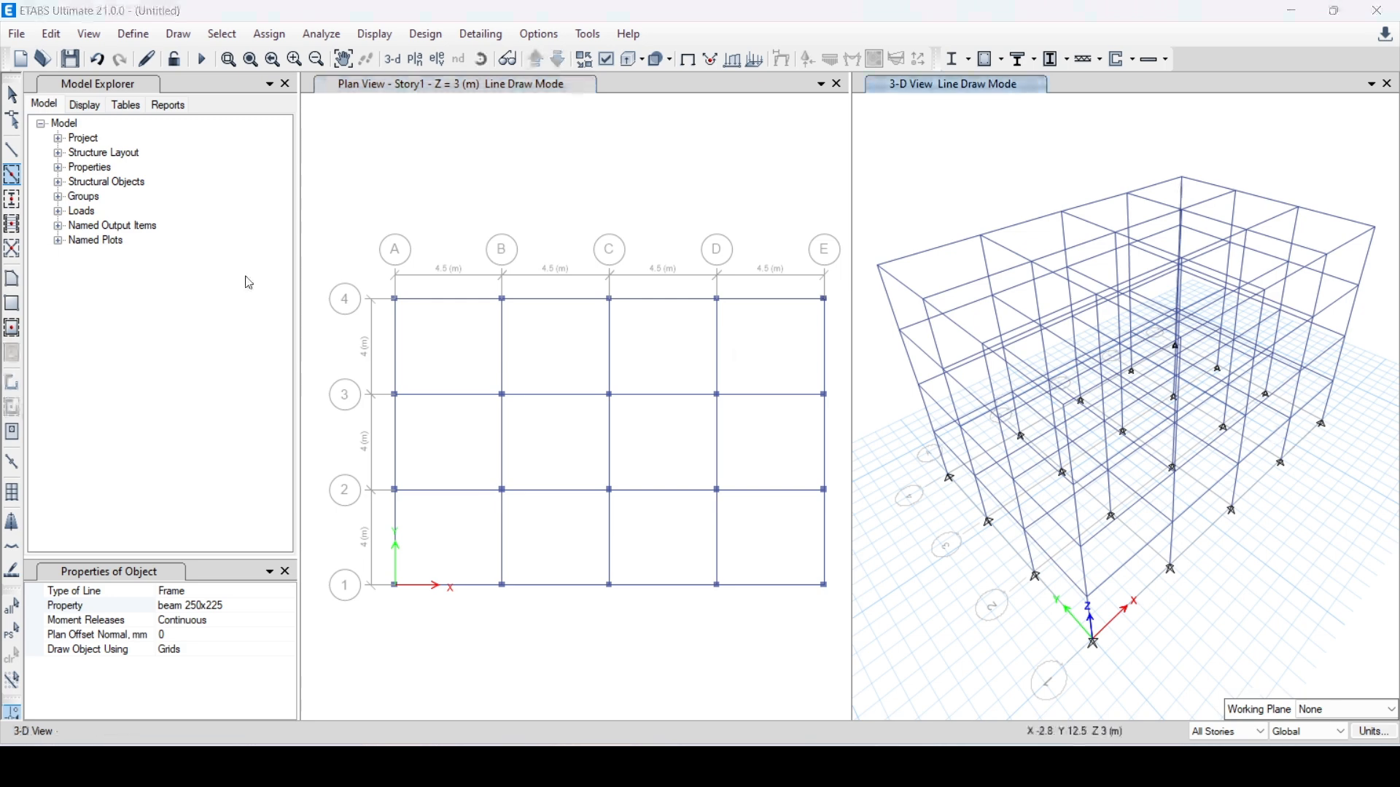
left_click(625, 63)
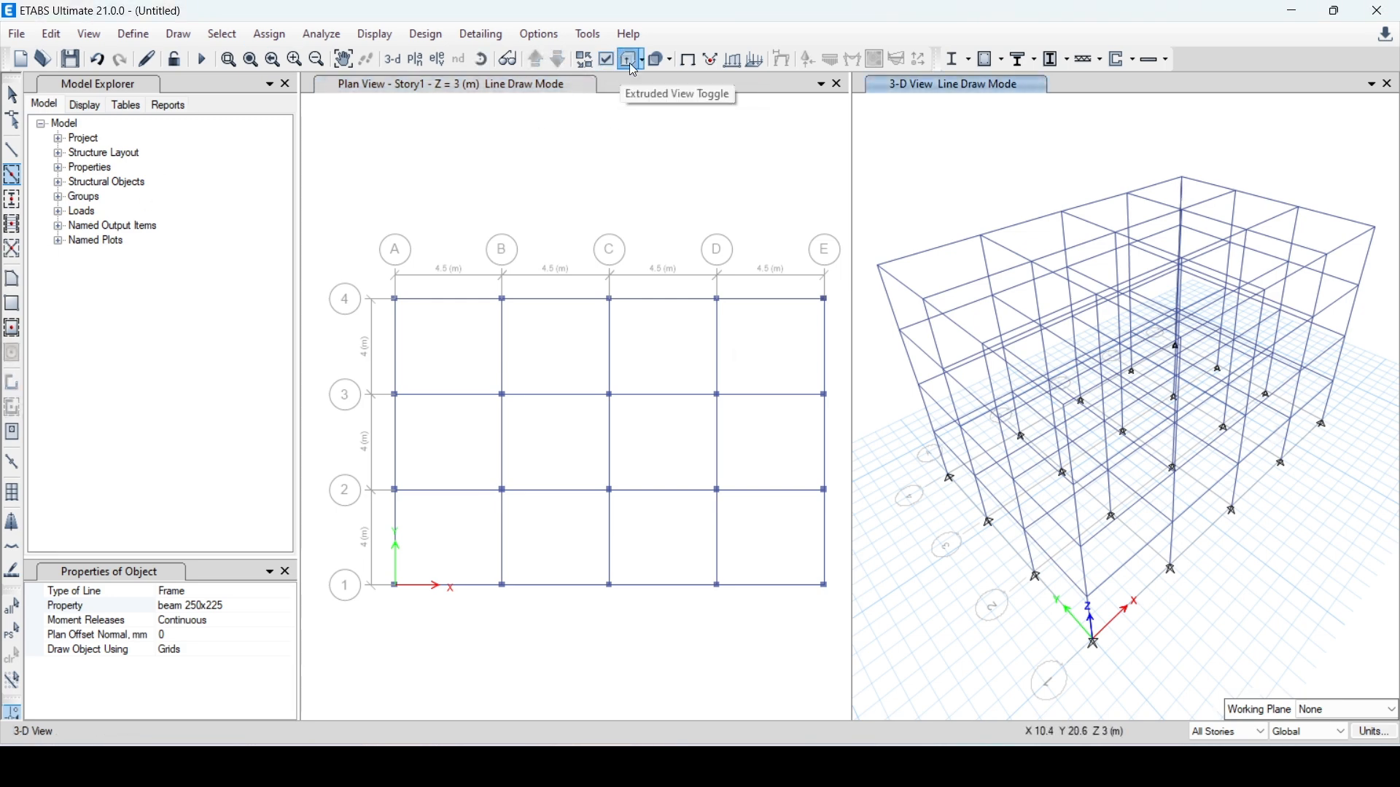
middle_click_drag(1128, 459, 1027, 408, "shift")
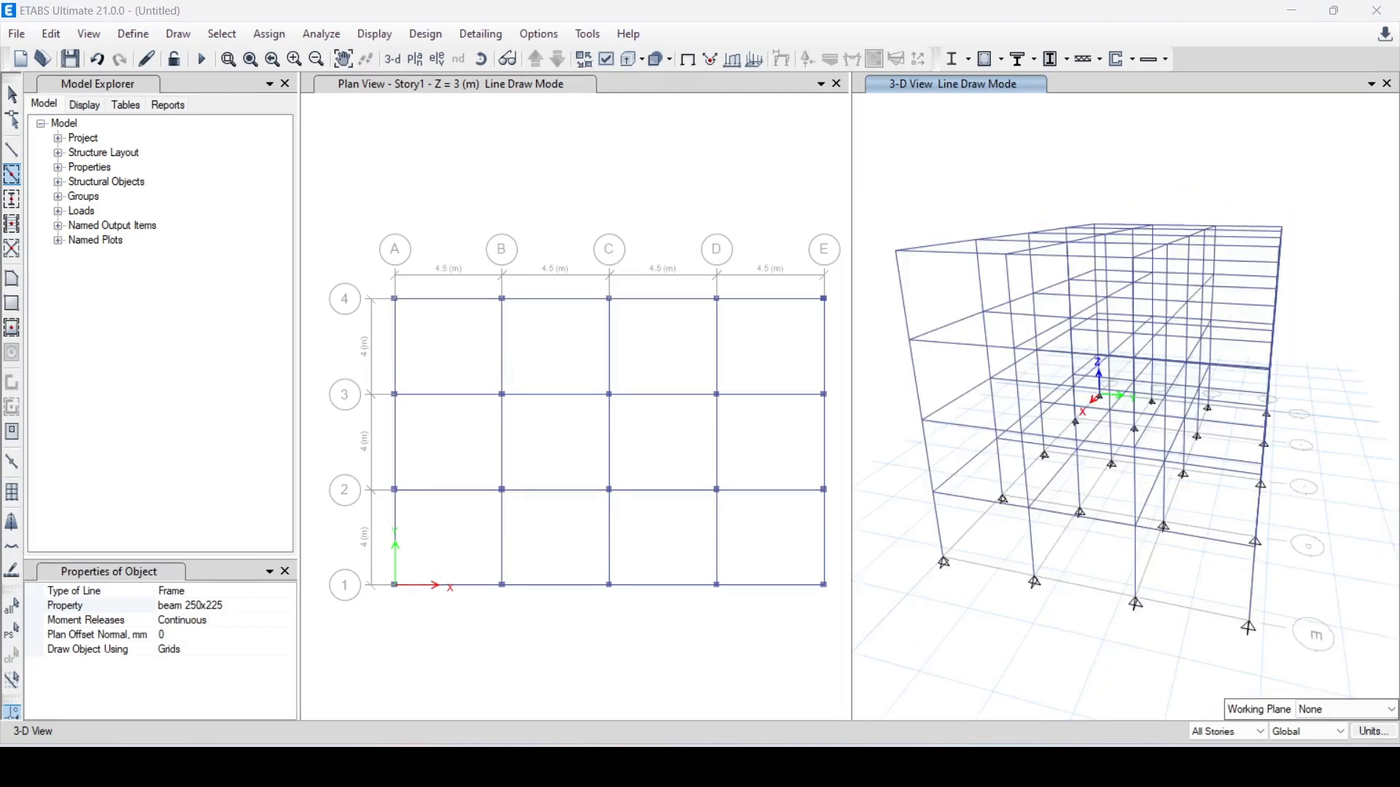
Define a slab section named slab 125 with material C25/30 and a 125 mm thickness
left_click(134, 37)
mouse_move(179, 97)
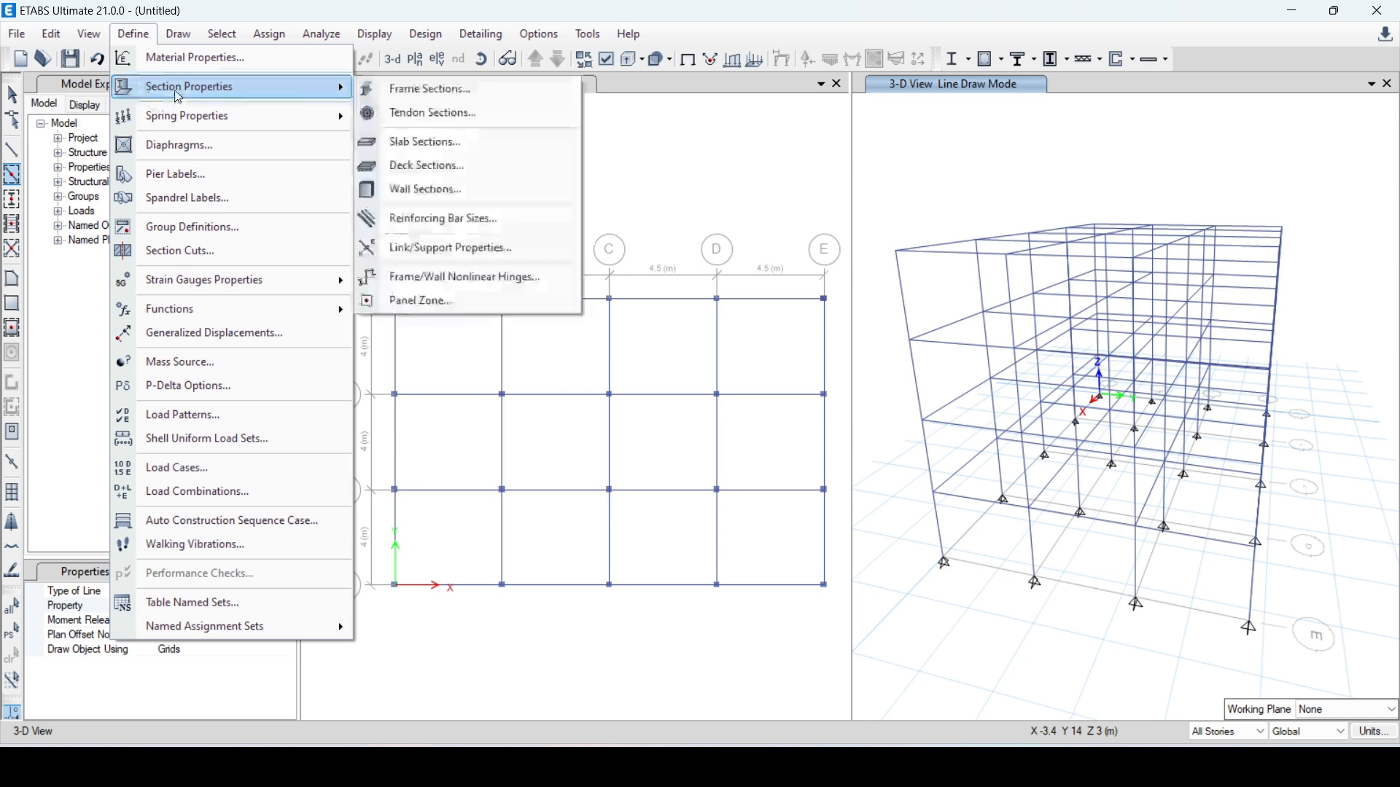
left_click(438, 142)
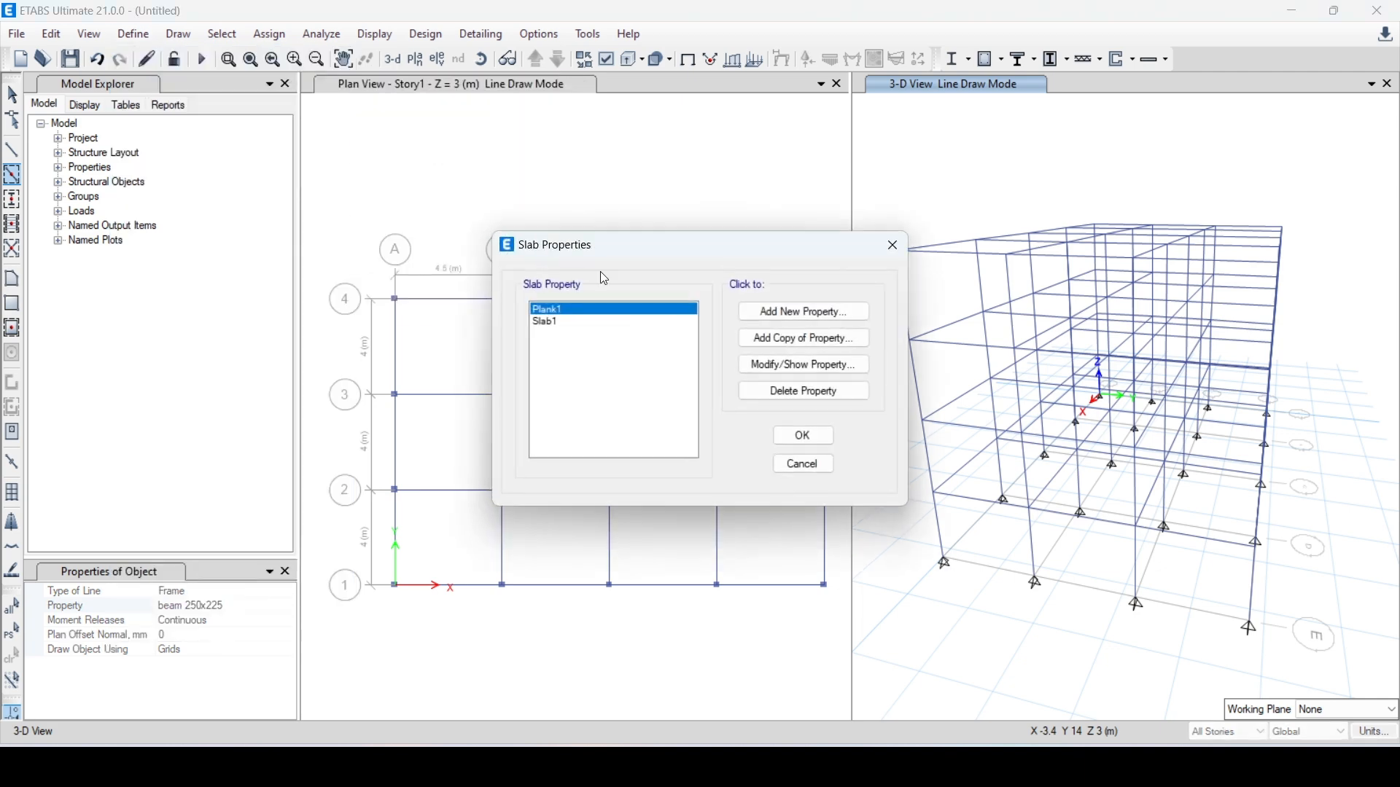
left_click(782, 314)
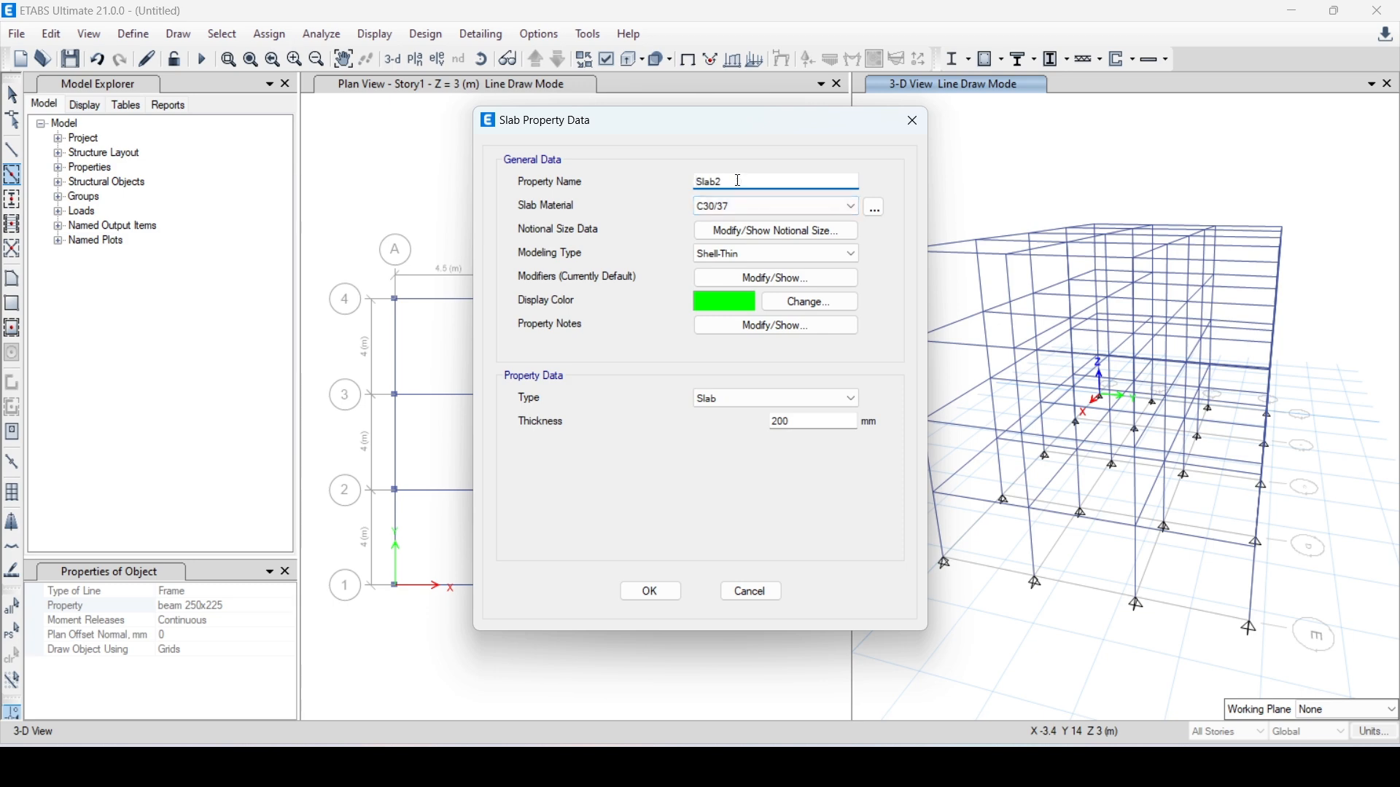
type("slab")
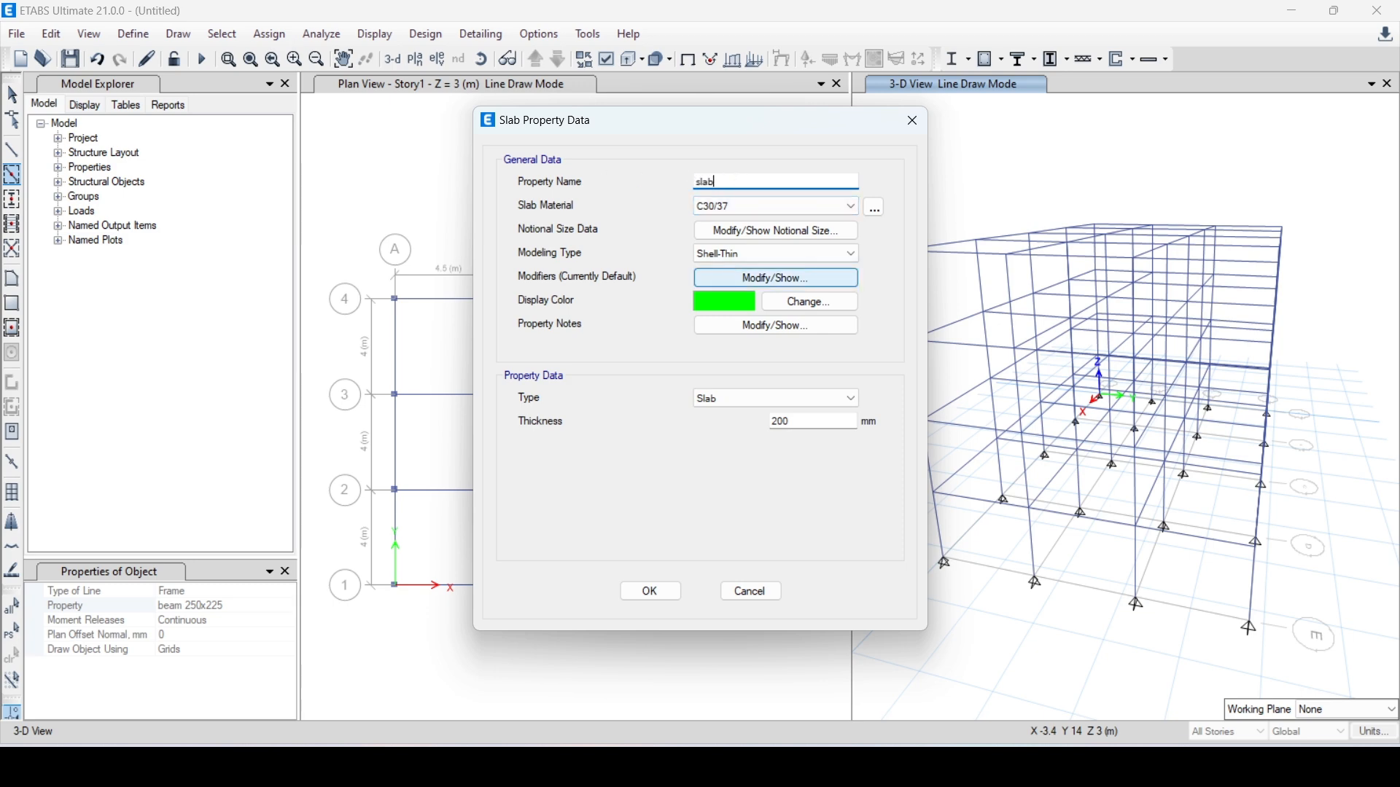
type(" 125")
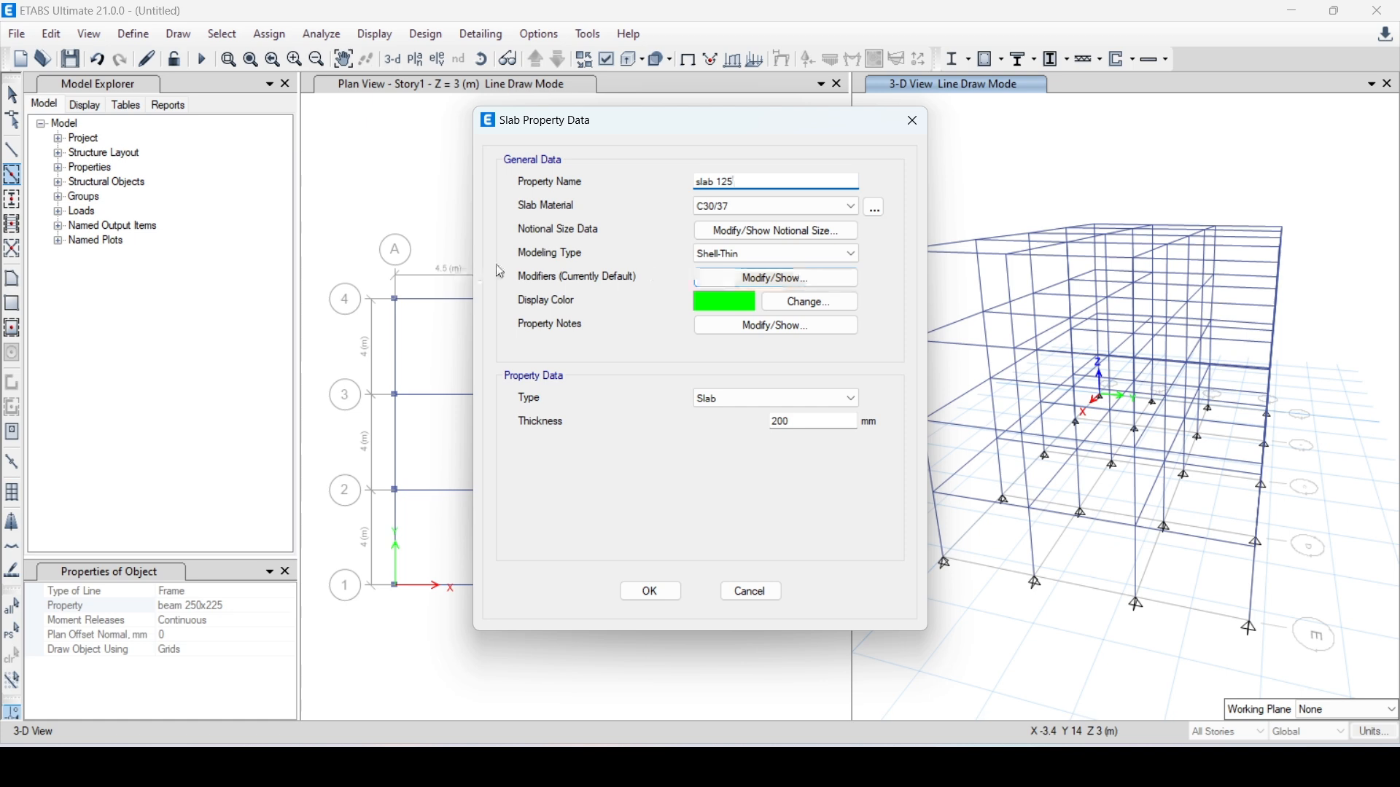
left_click(762, 207)
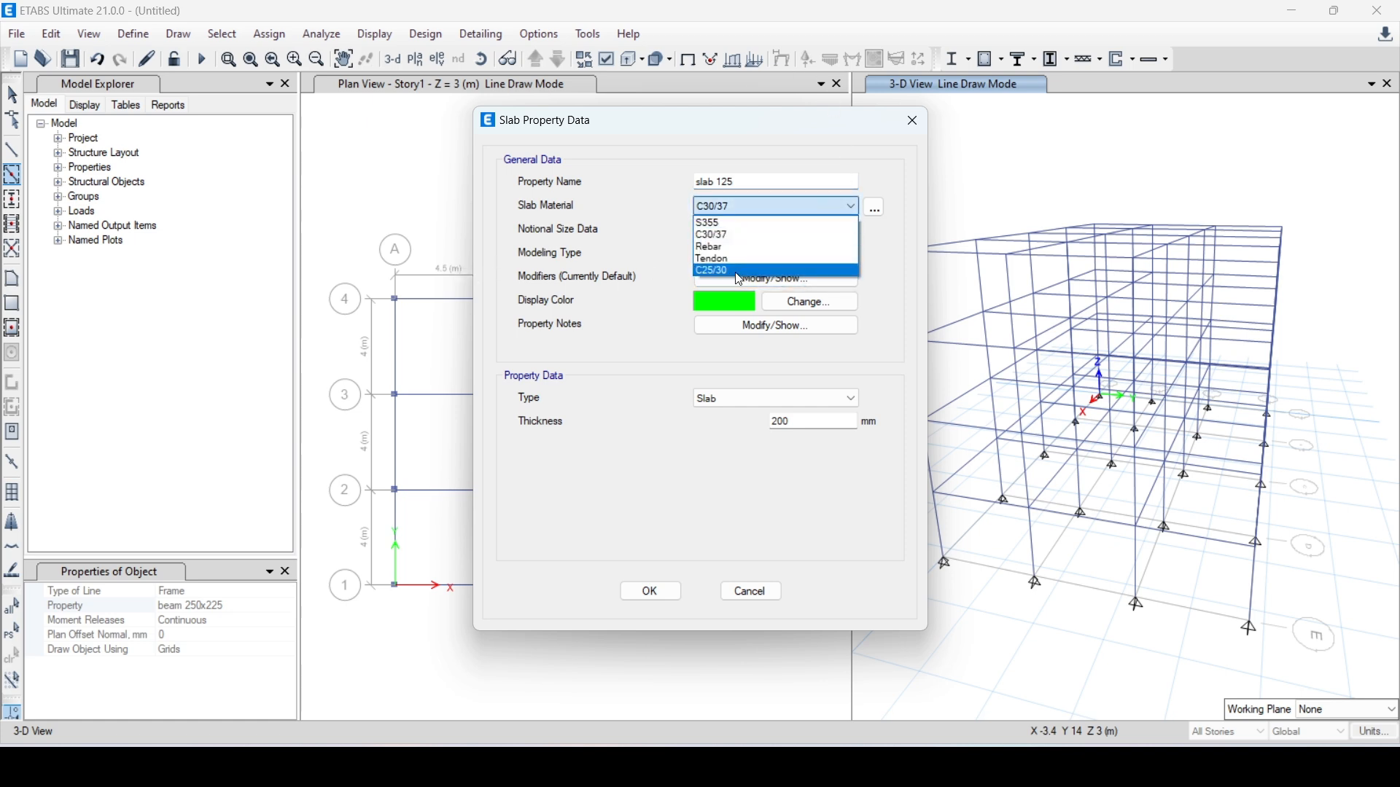
left_click(735, 272)
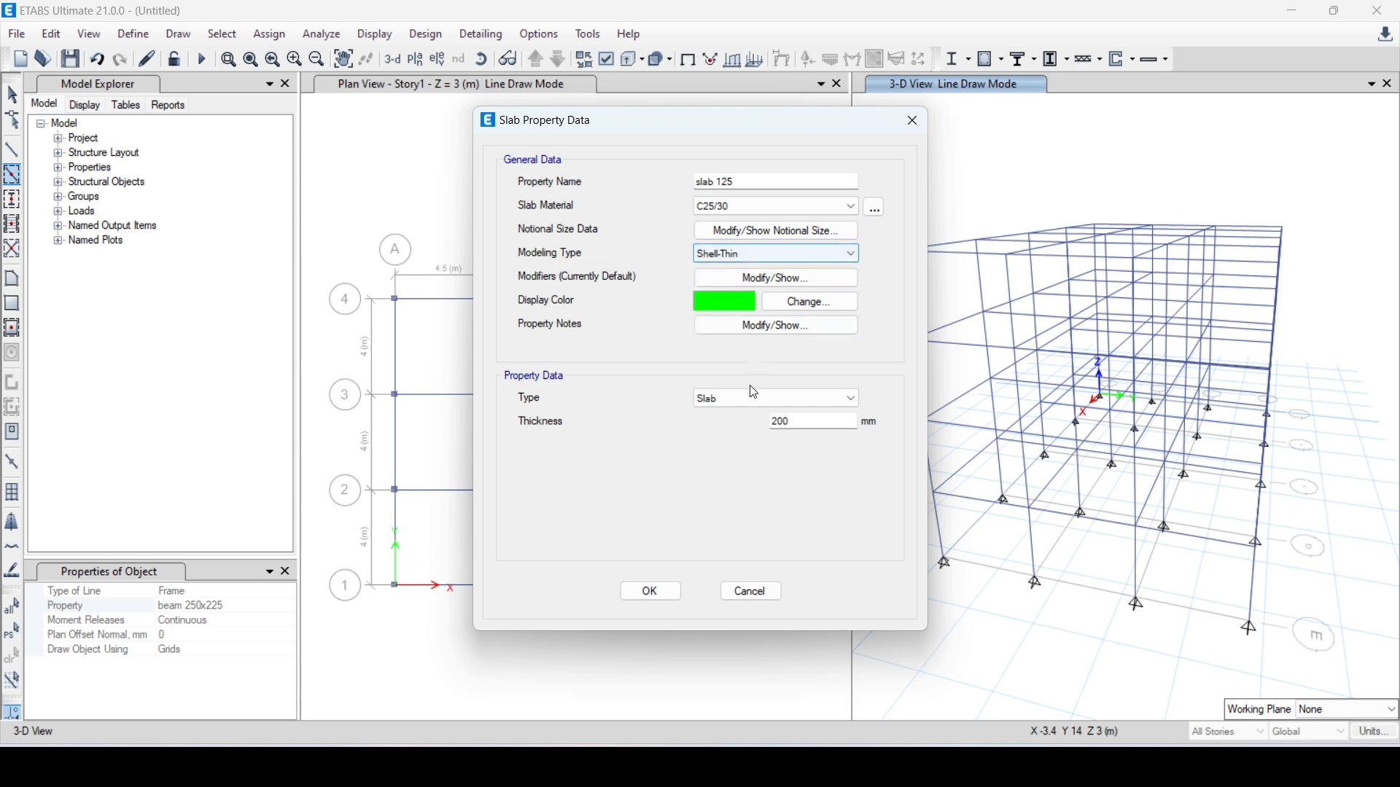
key("Tab")
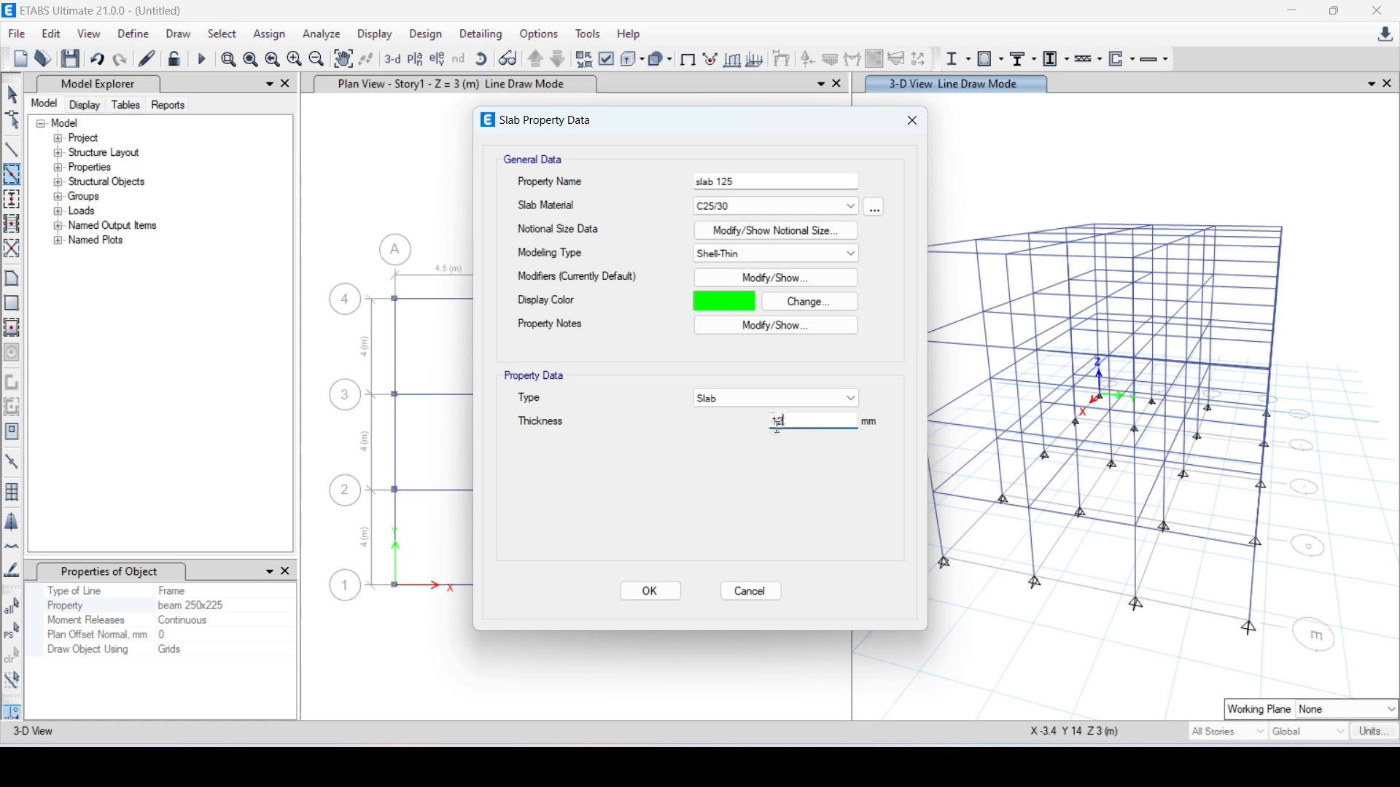
left_click(651, 591)
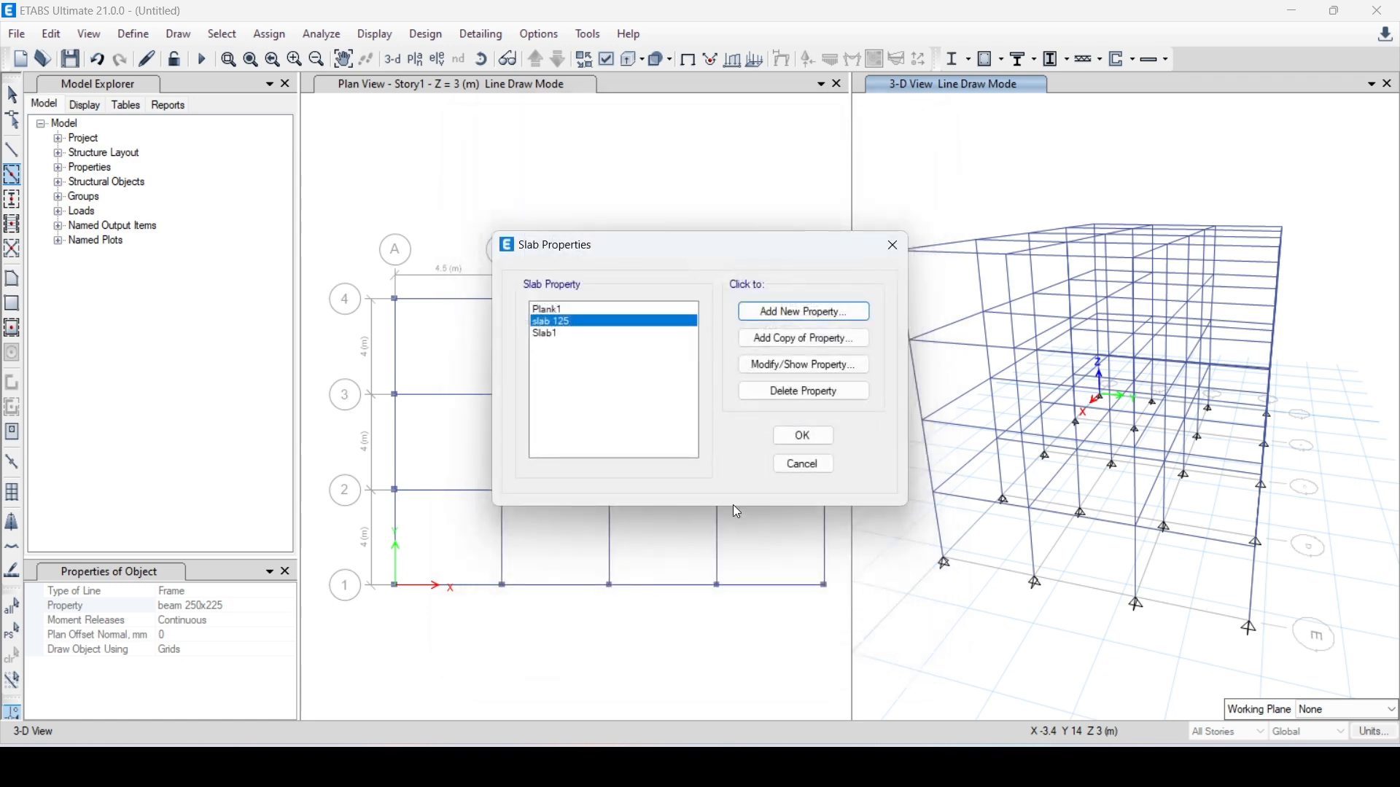
left_click(802, 439)
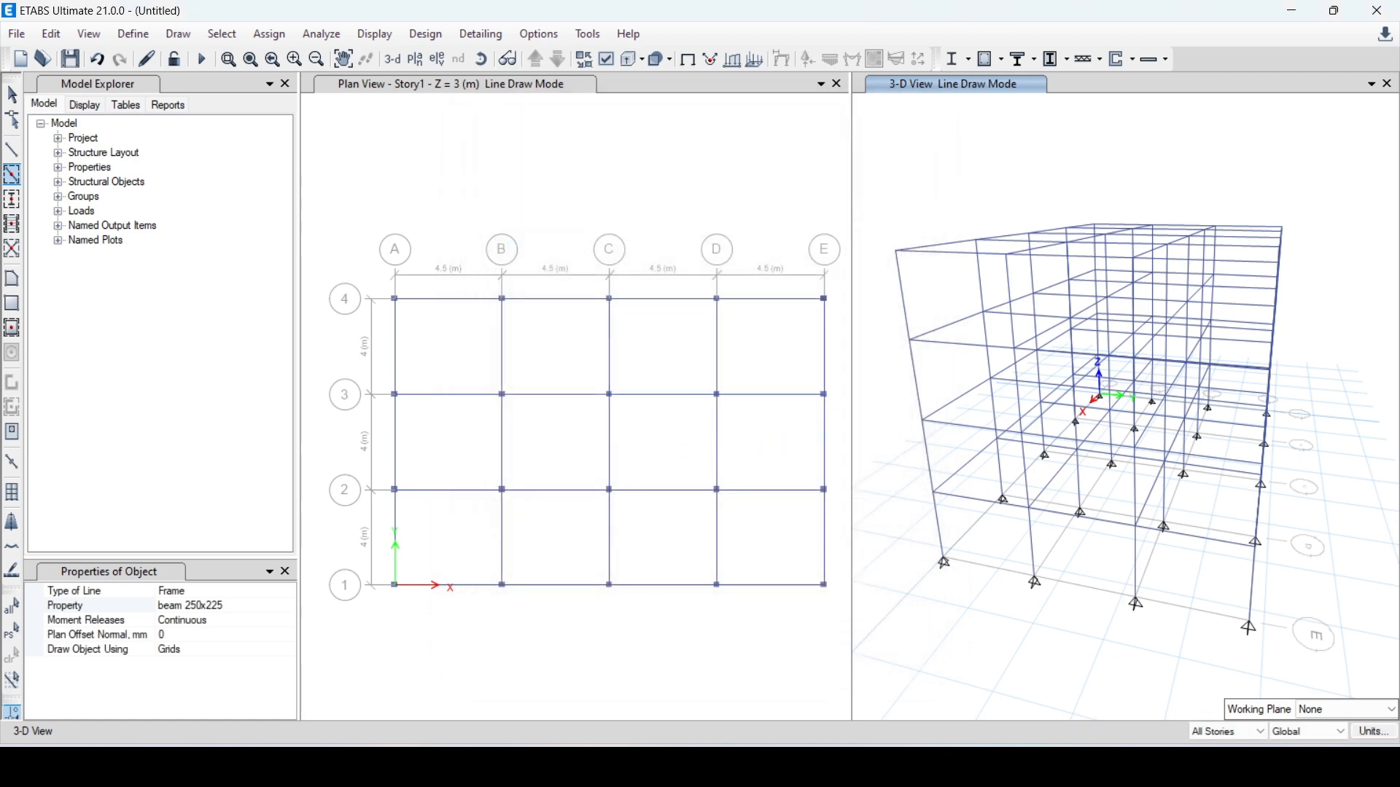
left_click(12, 284)
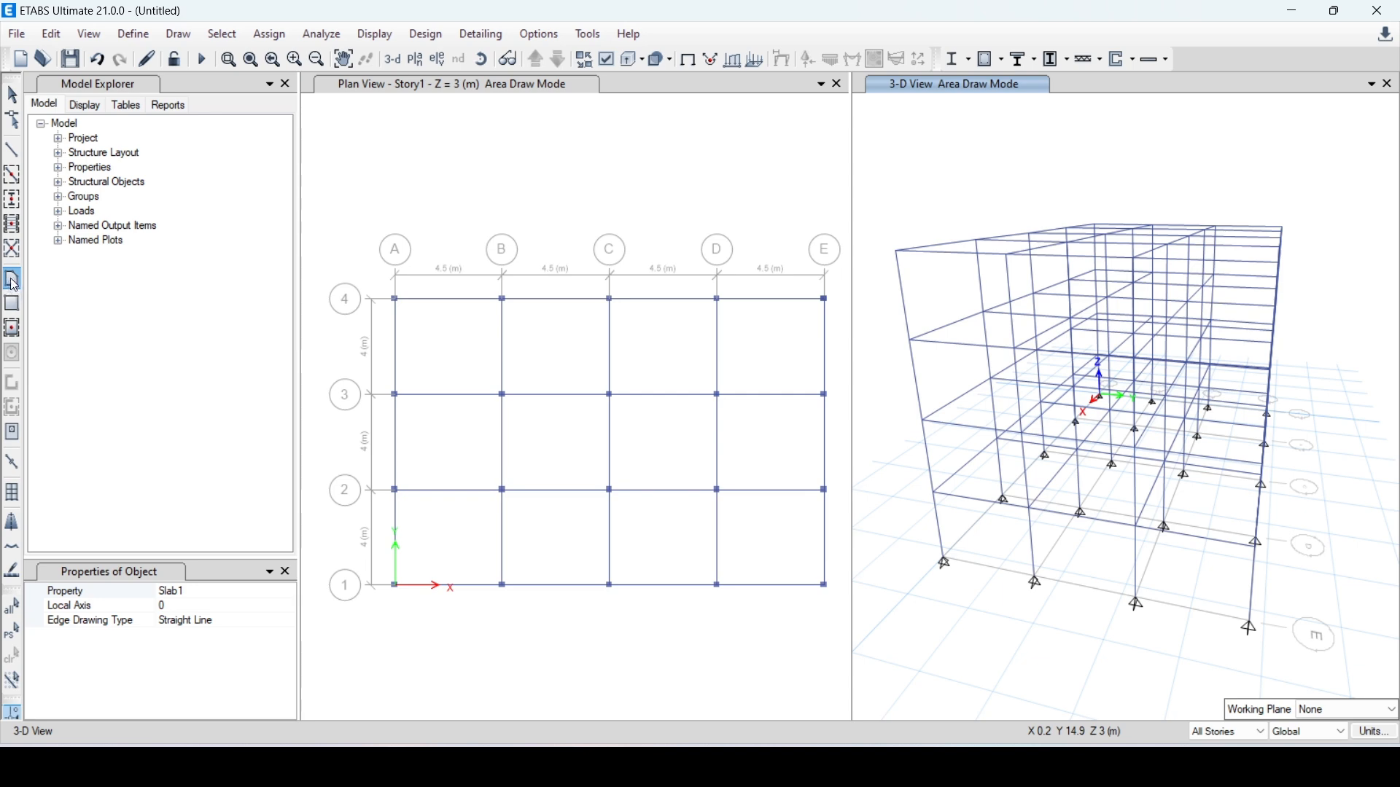
left_click(395, 300)
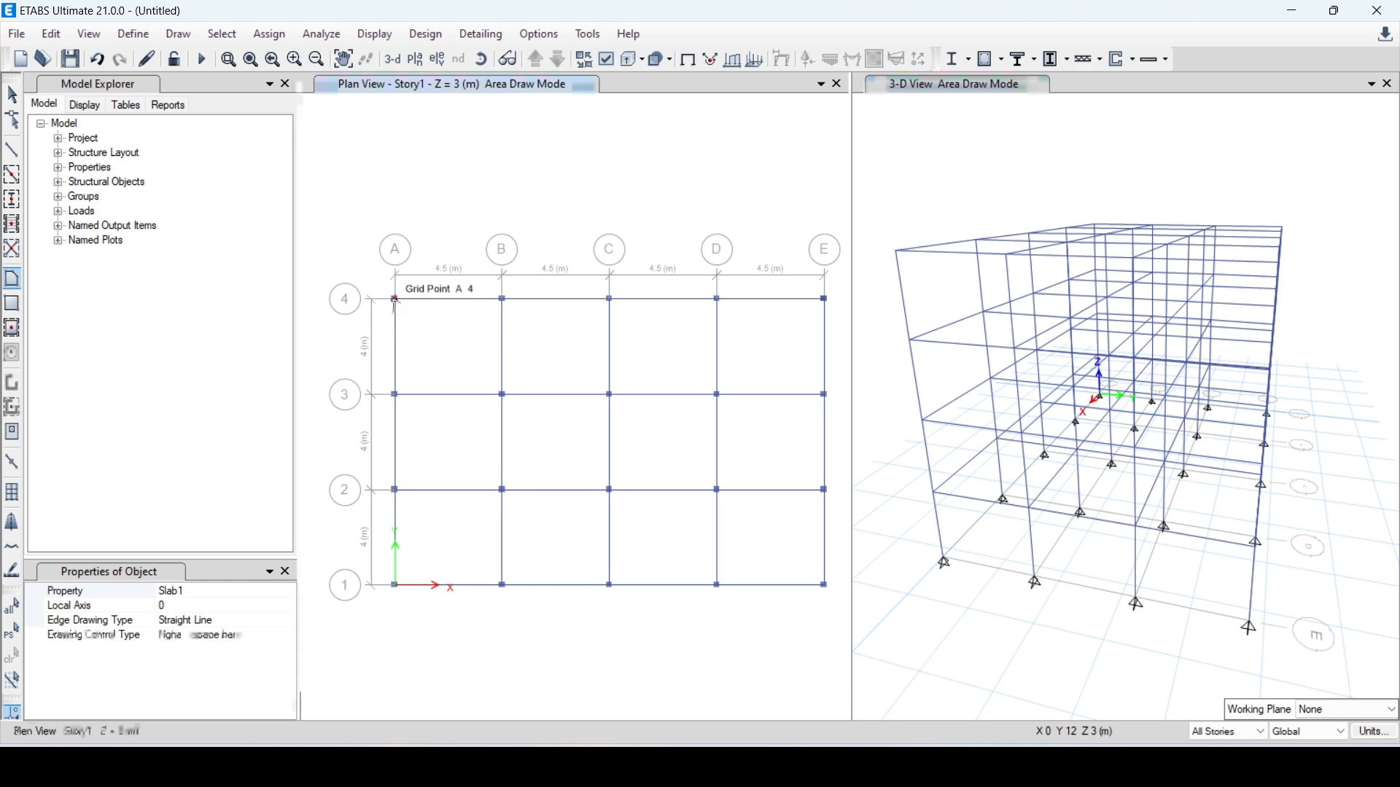
left_click(503, 300)
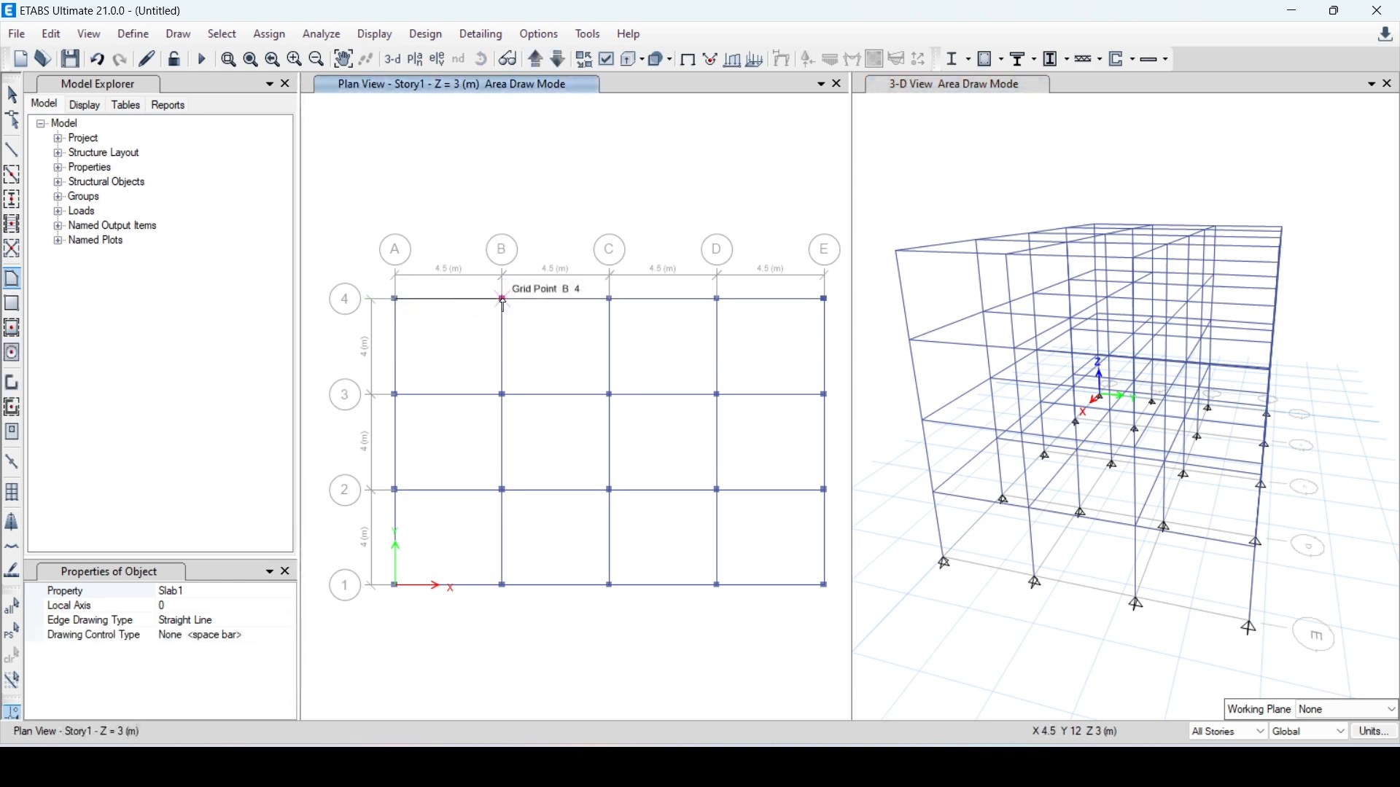
left_click(502, 395)
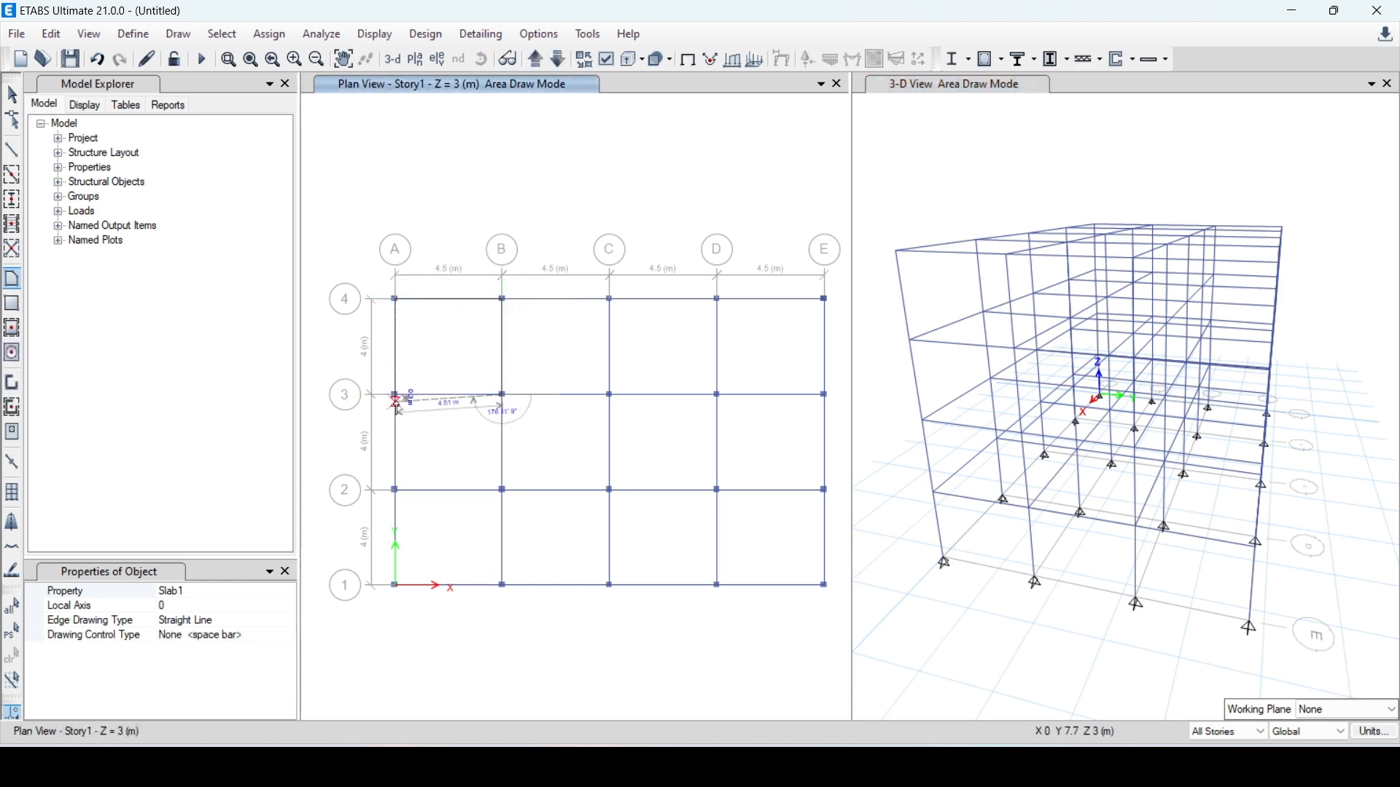
left_click(395, 395)
double_click(395, 301)
key("ctrl+z")
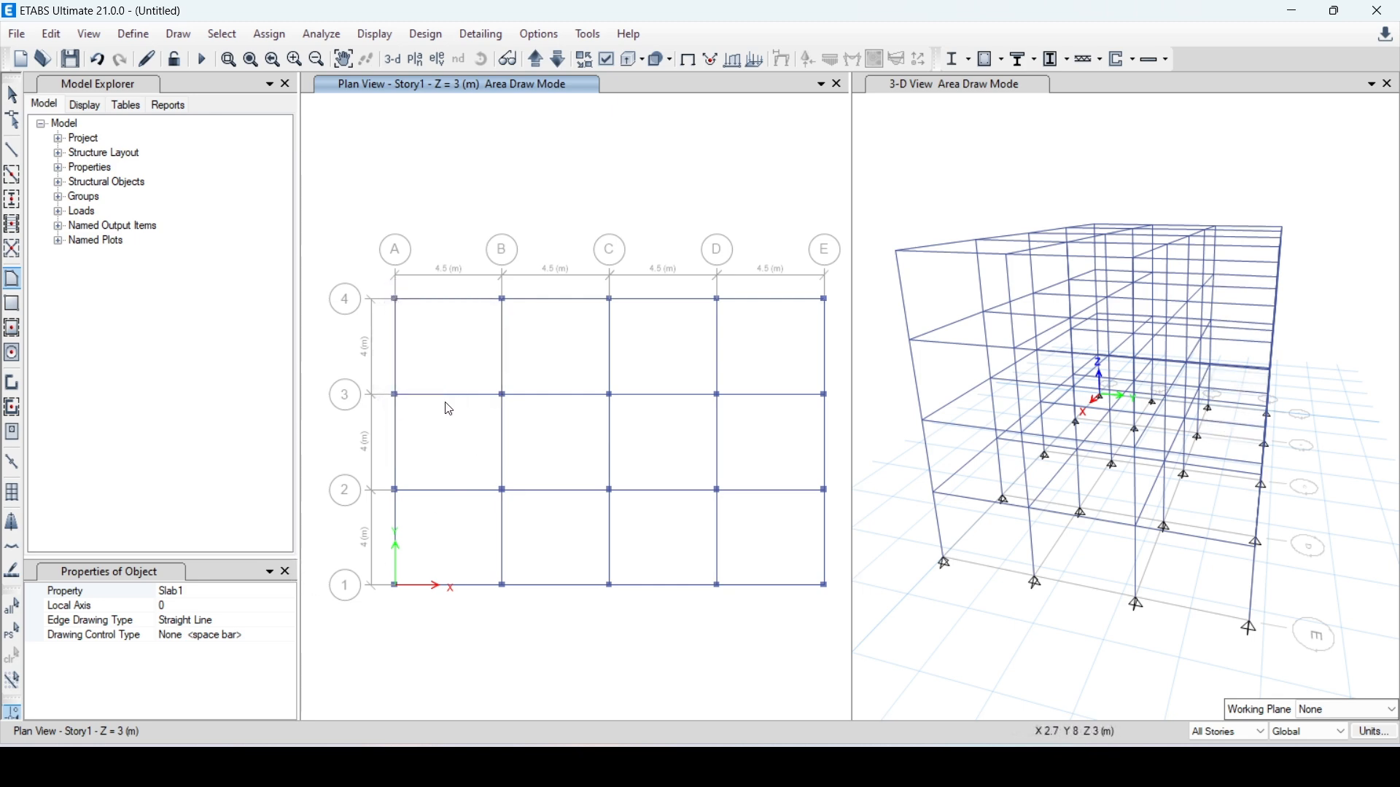
Draw slab 125 floor panels in bays A-B and B-C between grids 3 and 4 on the Story1 plan for all stories
left_click(267, 590)
left_click(287, 592)
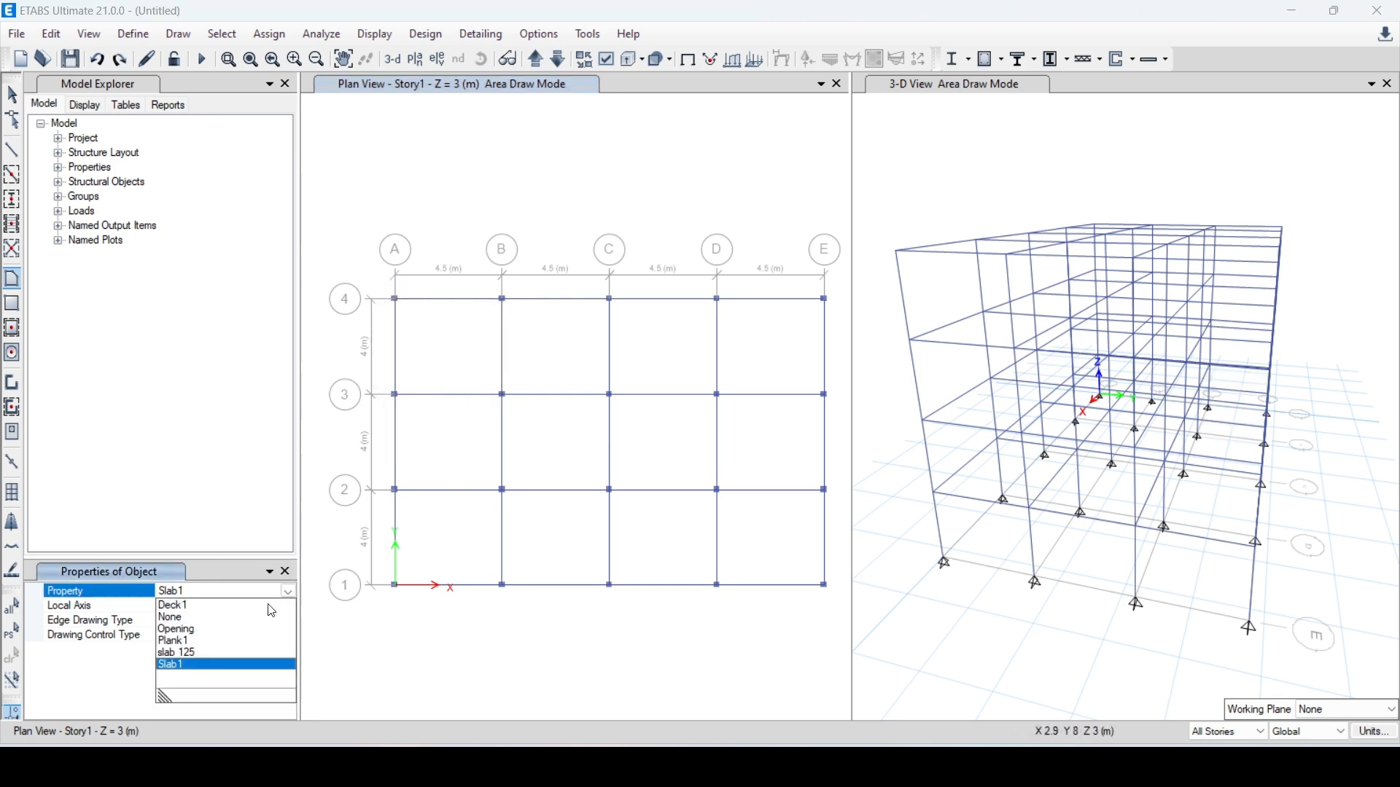
left_click(202, 652)
left_click(395, 300)
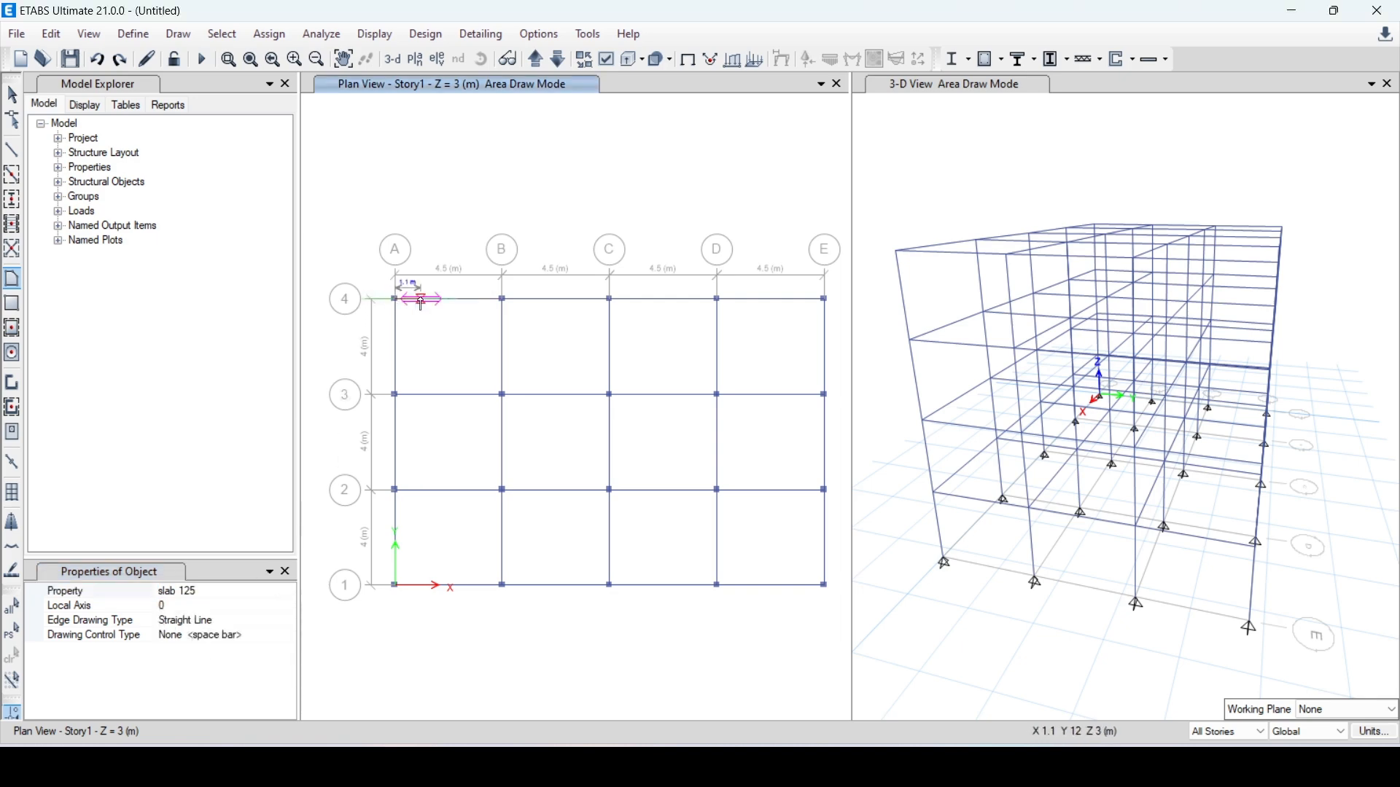
left_click(503, 300)
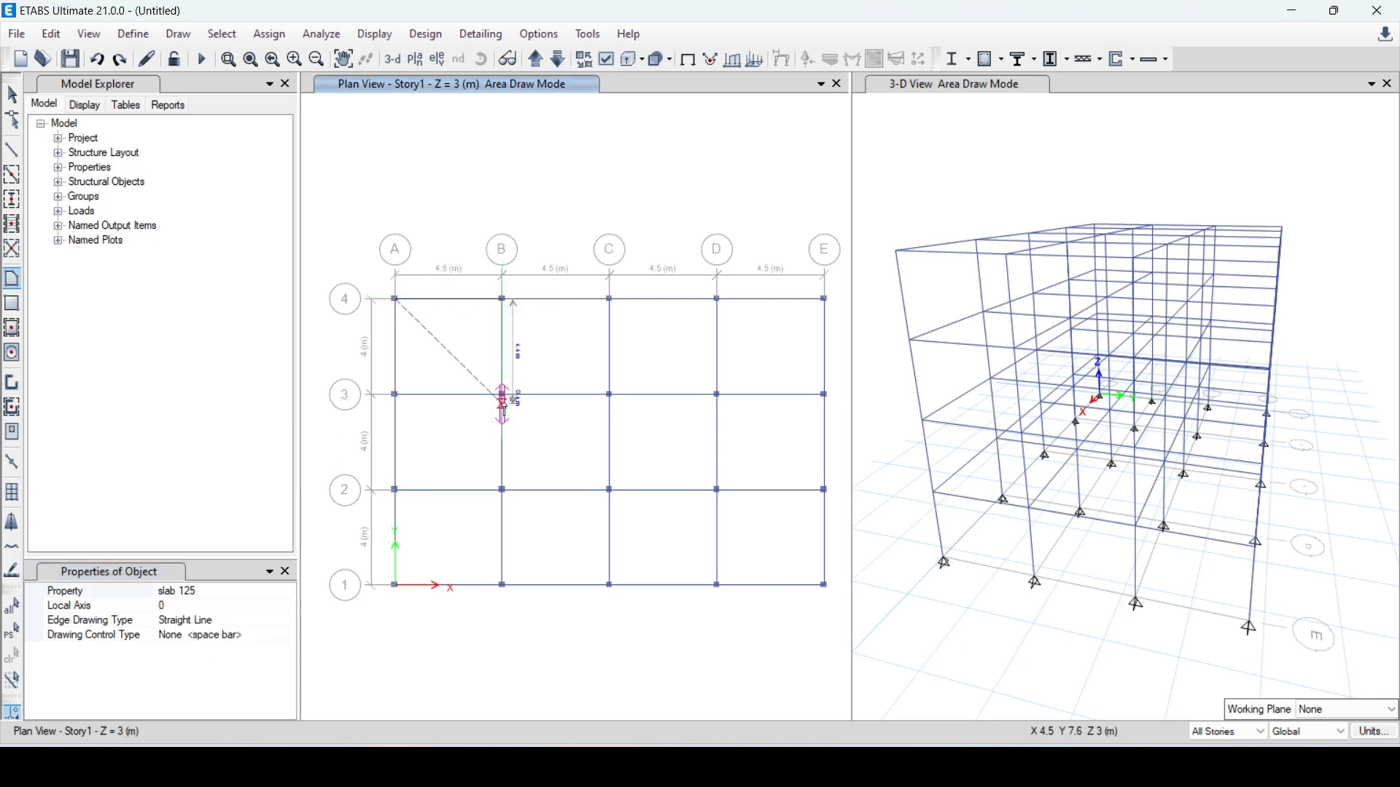
left_click(502, 395)
left_click(396, 395)
left_click(396, 300)
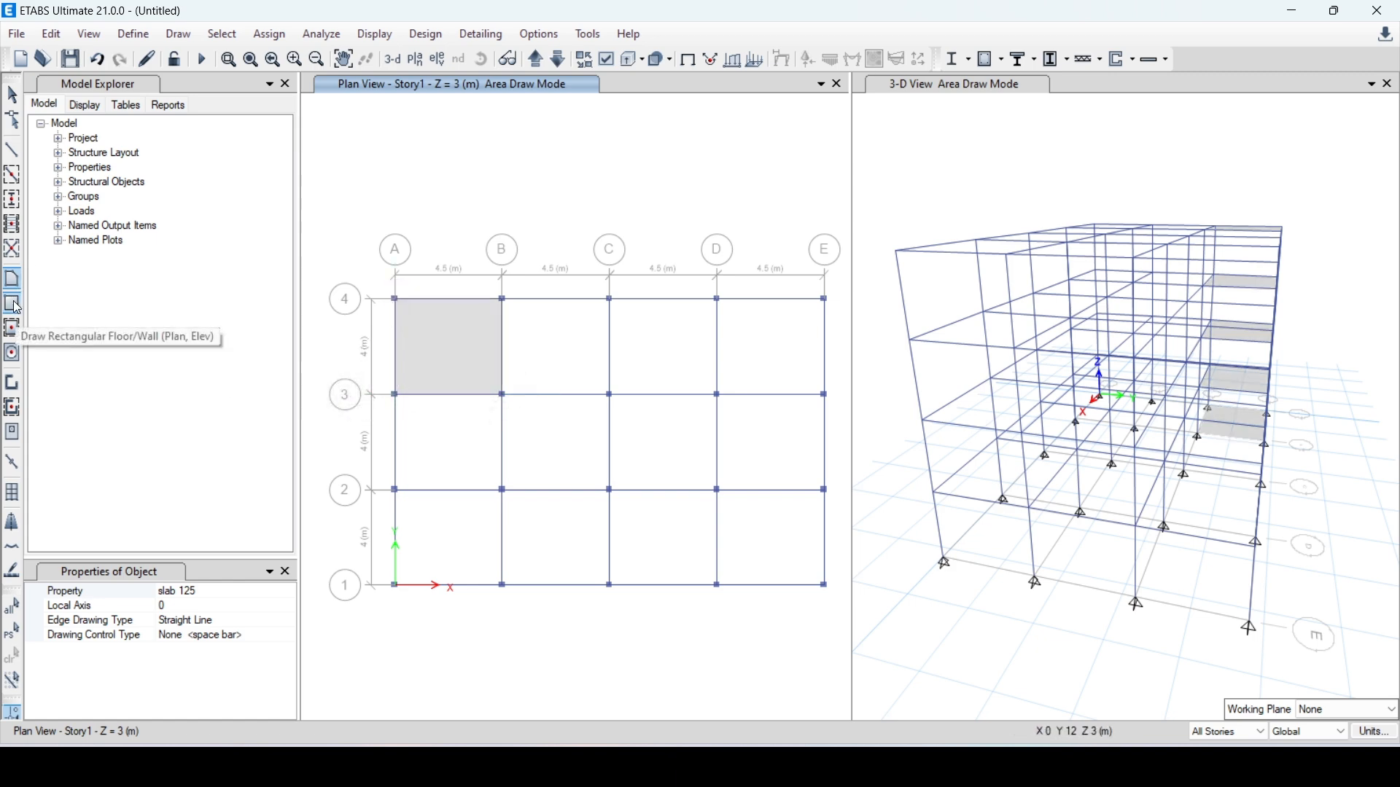
left_click(13, 304)
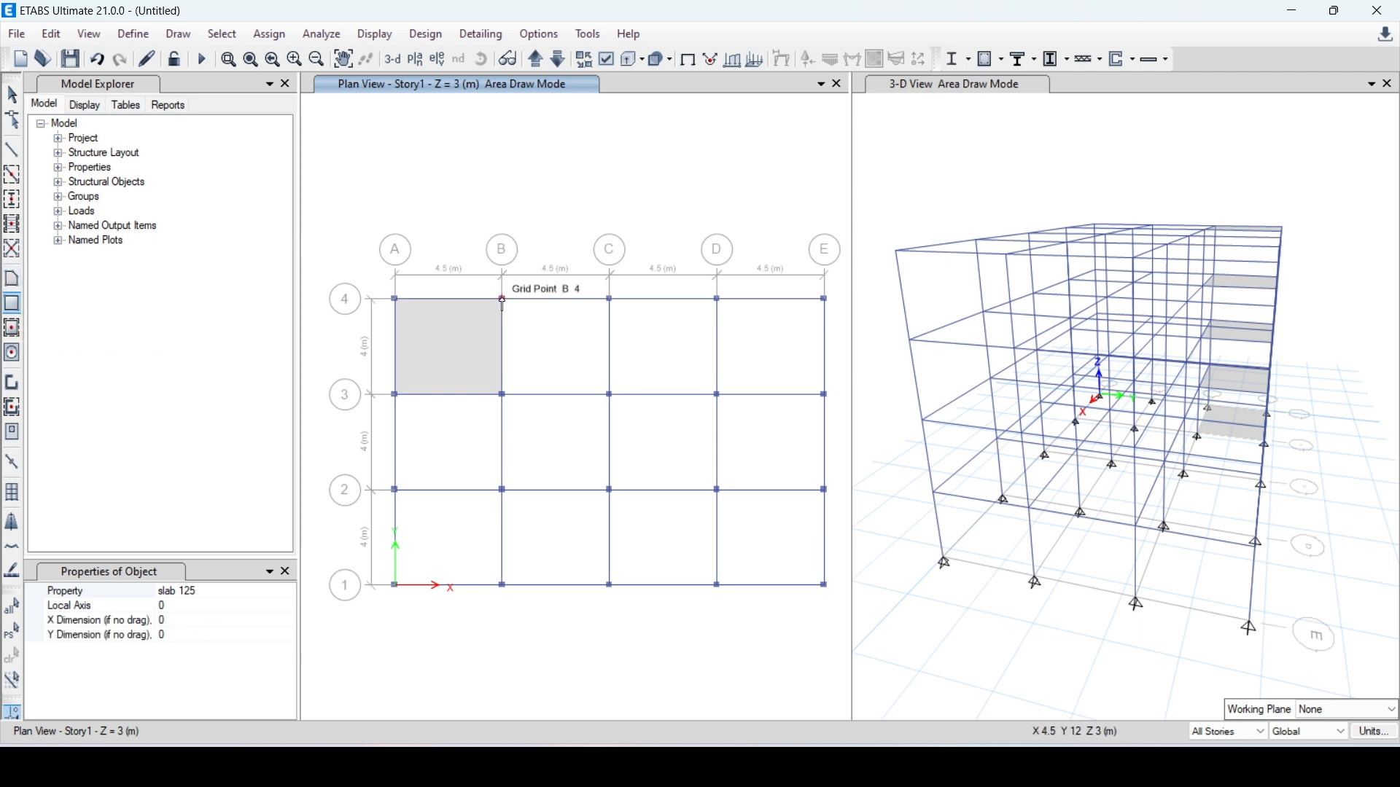
left_click_drag(503, 301, 611, 397)
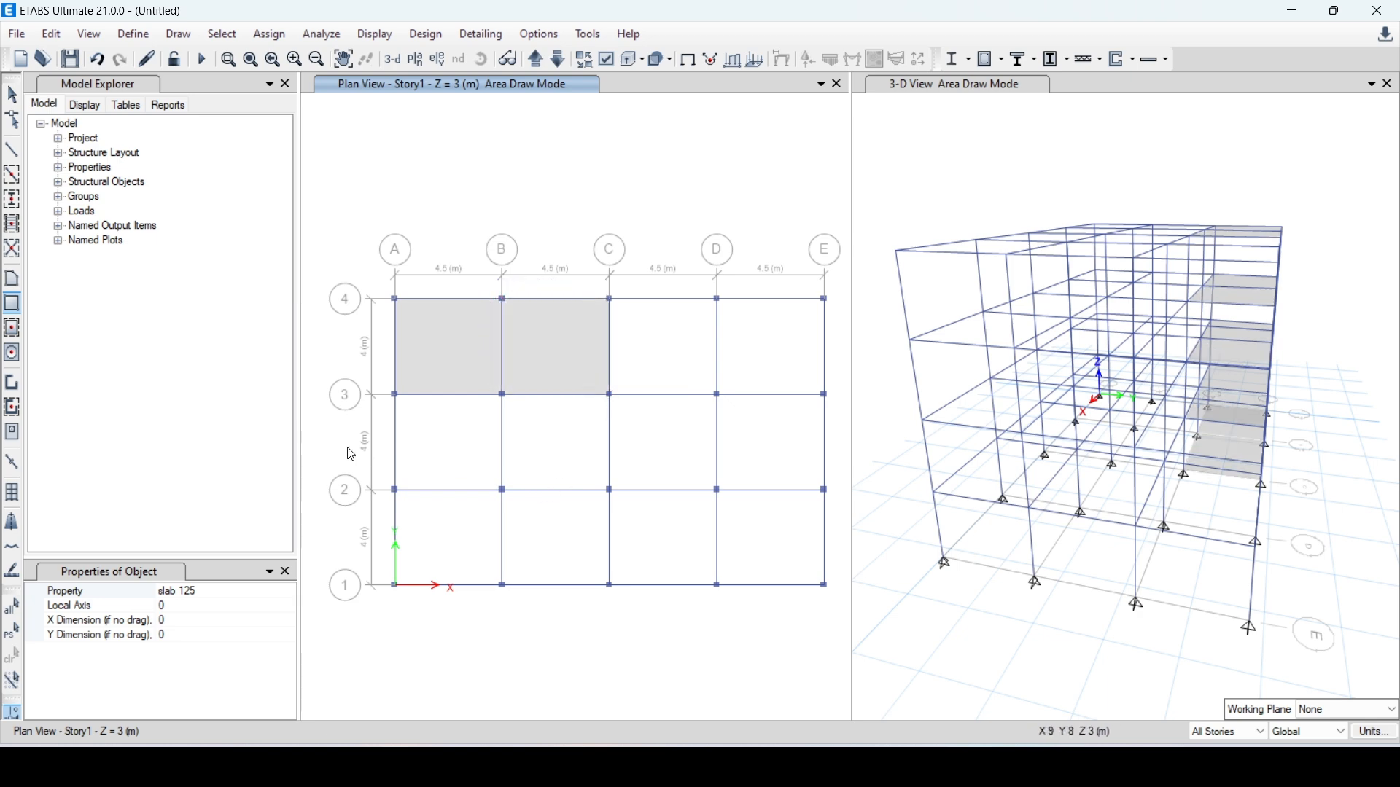
Fill every grid bay of the Story1 plan with slab 125 panels for all stories using the quick floor drawing command
left_click(12, 329)
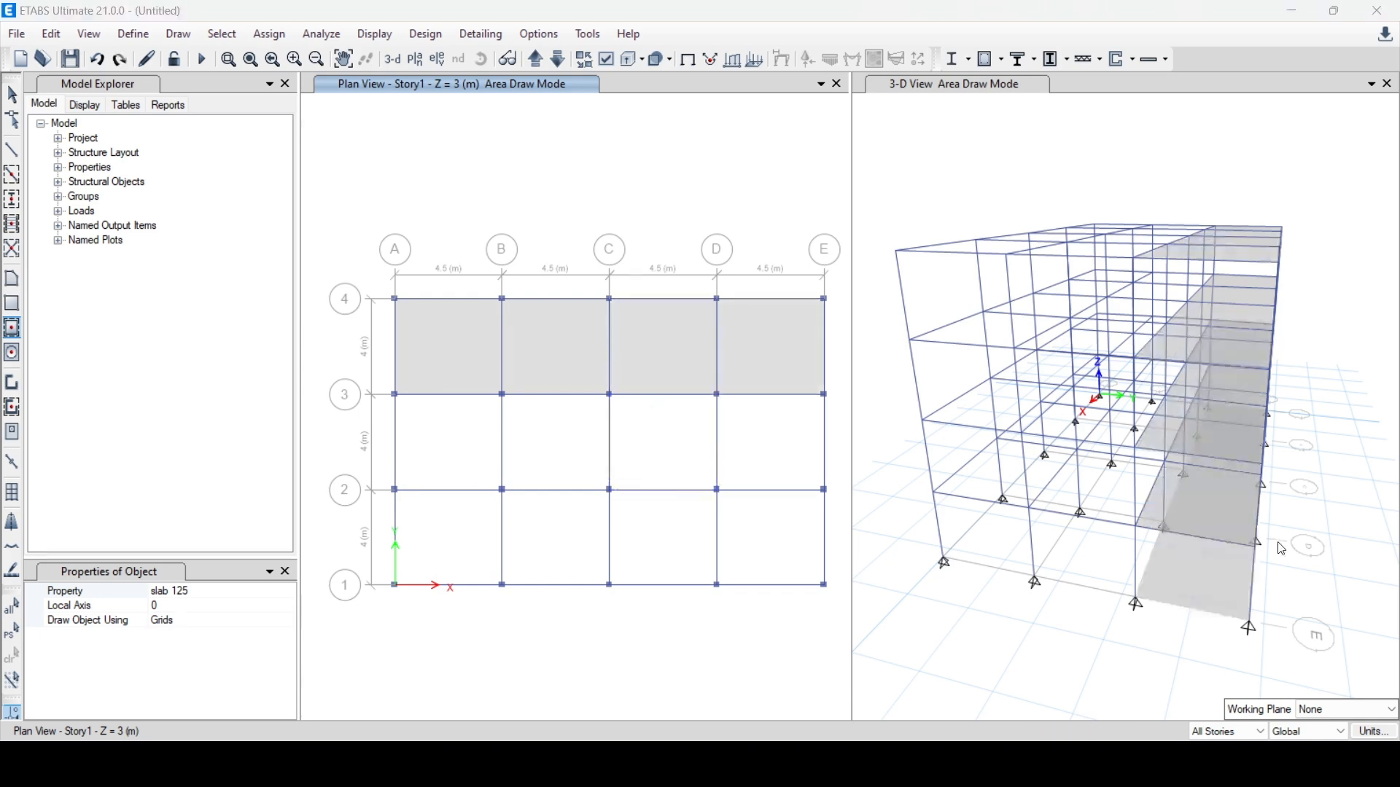
left_click(777, 447)
left_click_drag(313, 461, 837, 632)
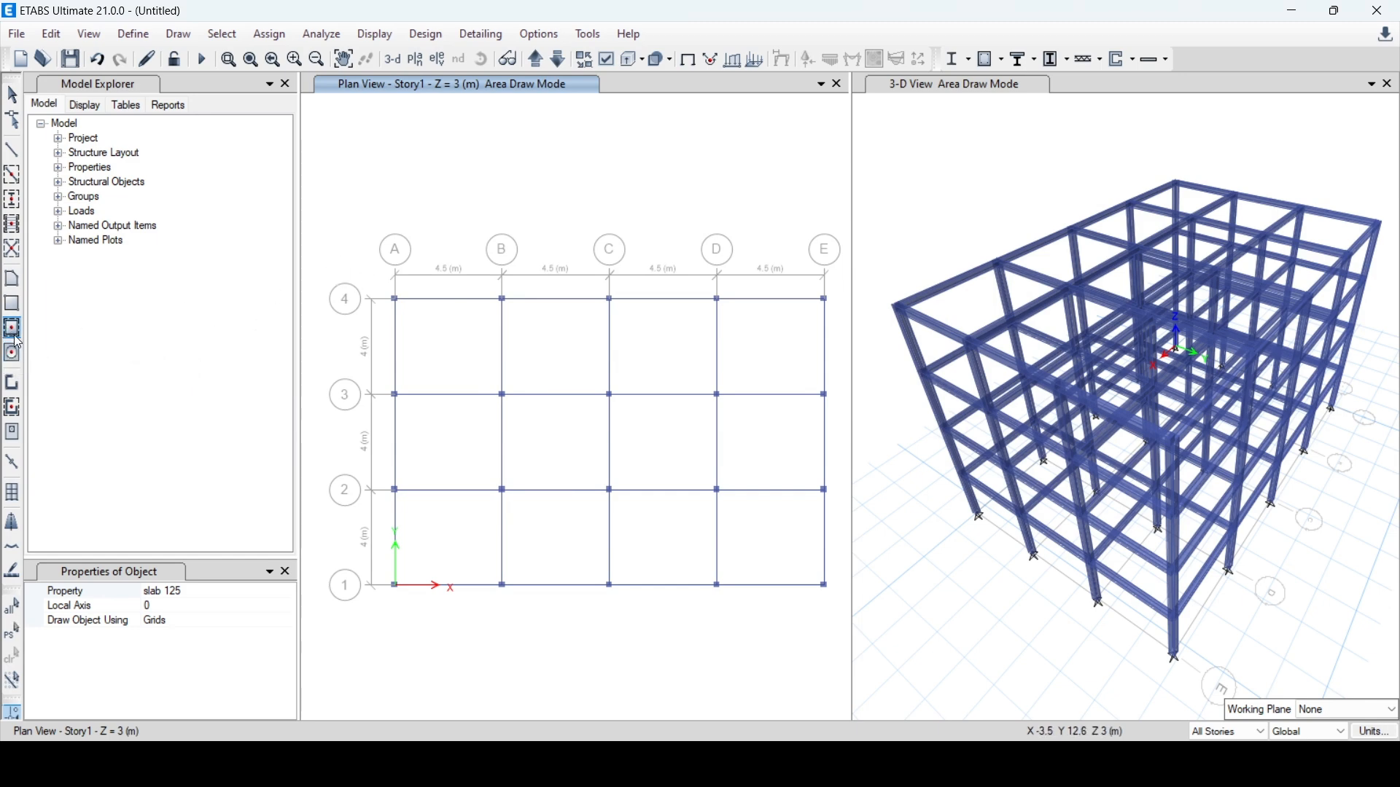
mouse_move(371, 252)
left_mouse_down()
mouse_move(893, 576)
mouse_move(854, 621)
left_mouse_up()
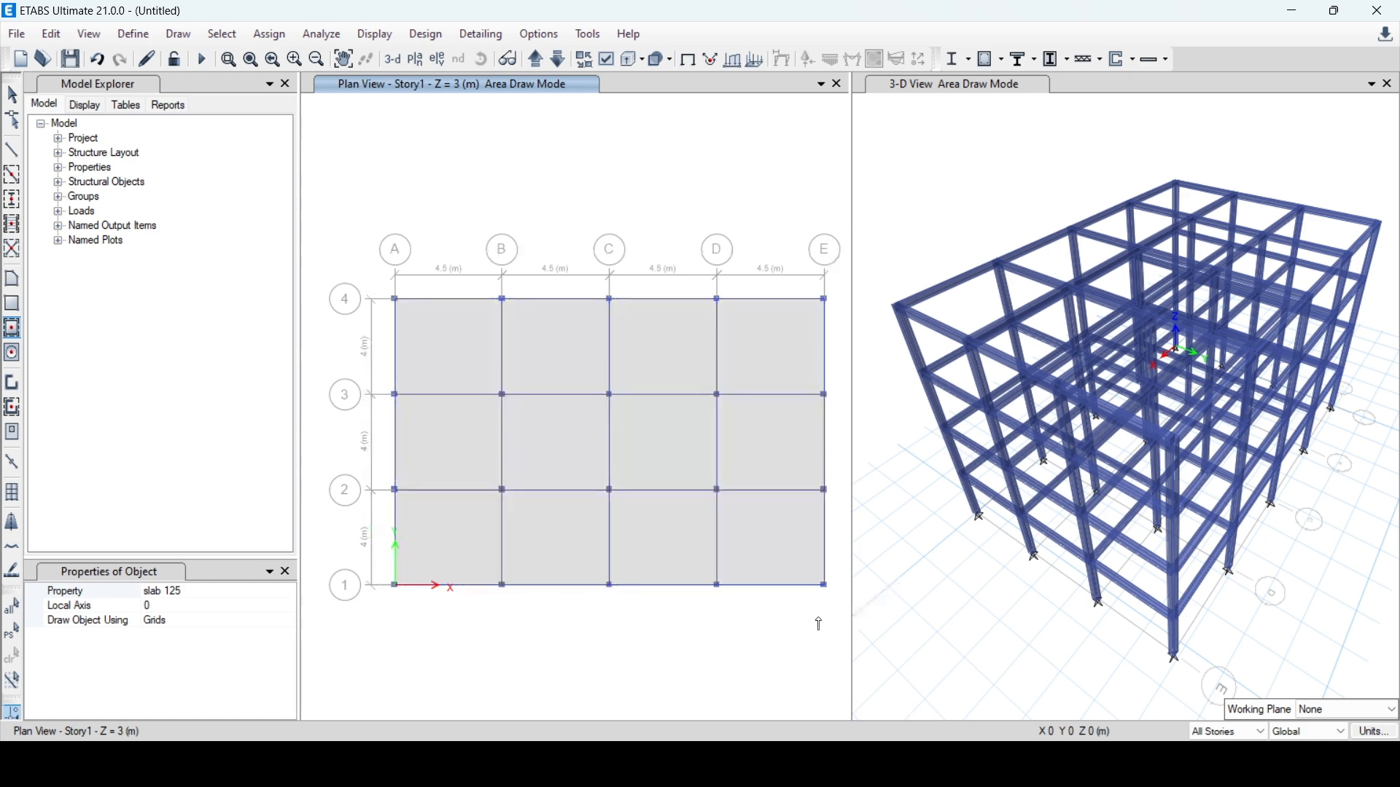
key("Escape")
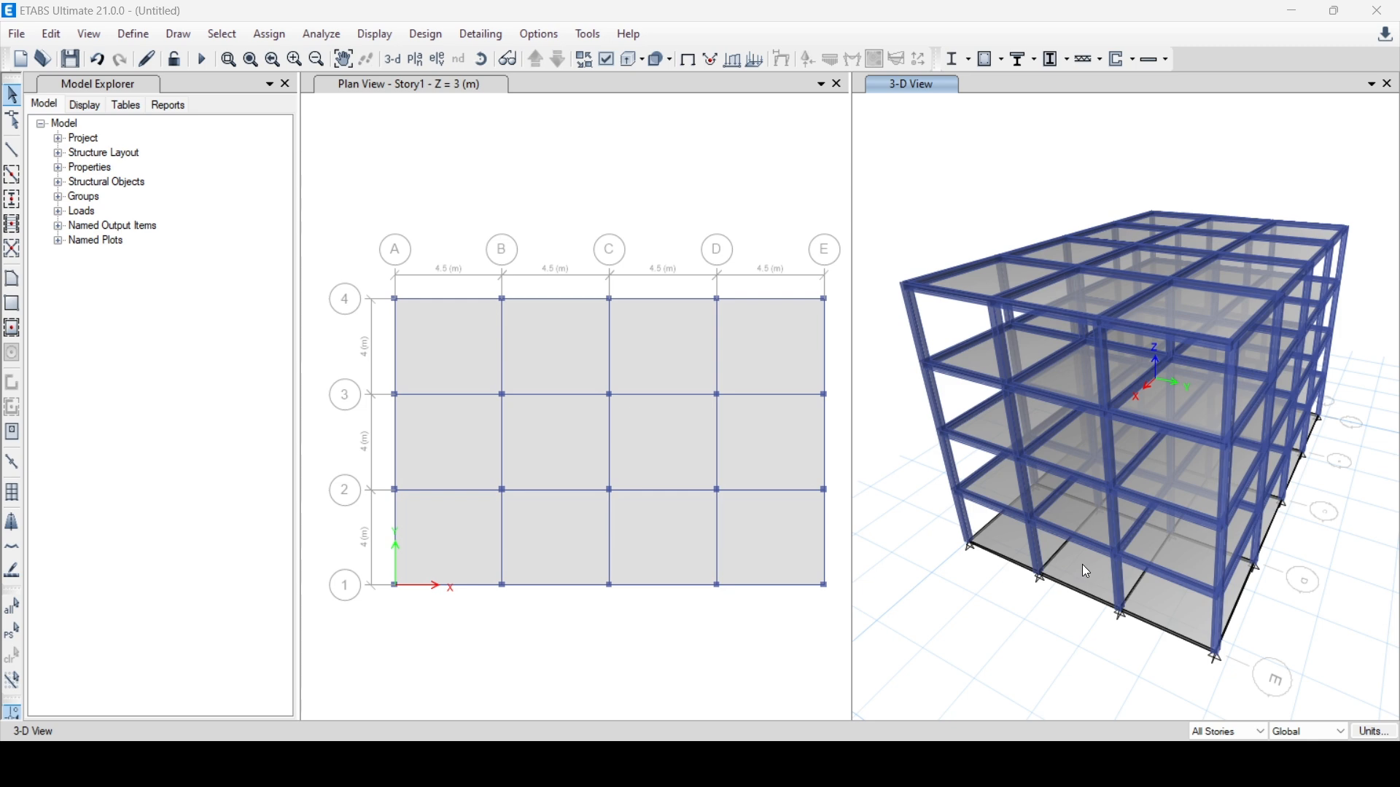
Delete all slab panels in the Base plan, limiting the story scope to One Story
left_click(637, 622)
left_click(558, 64)
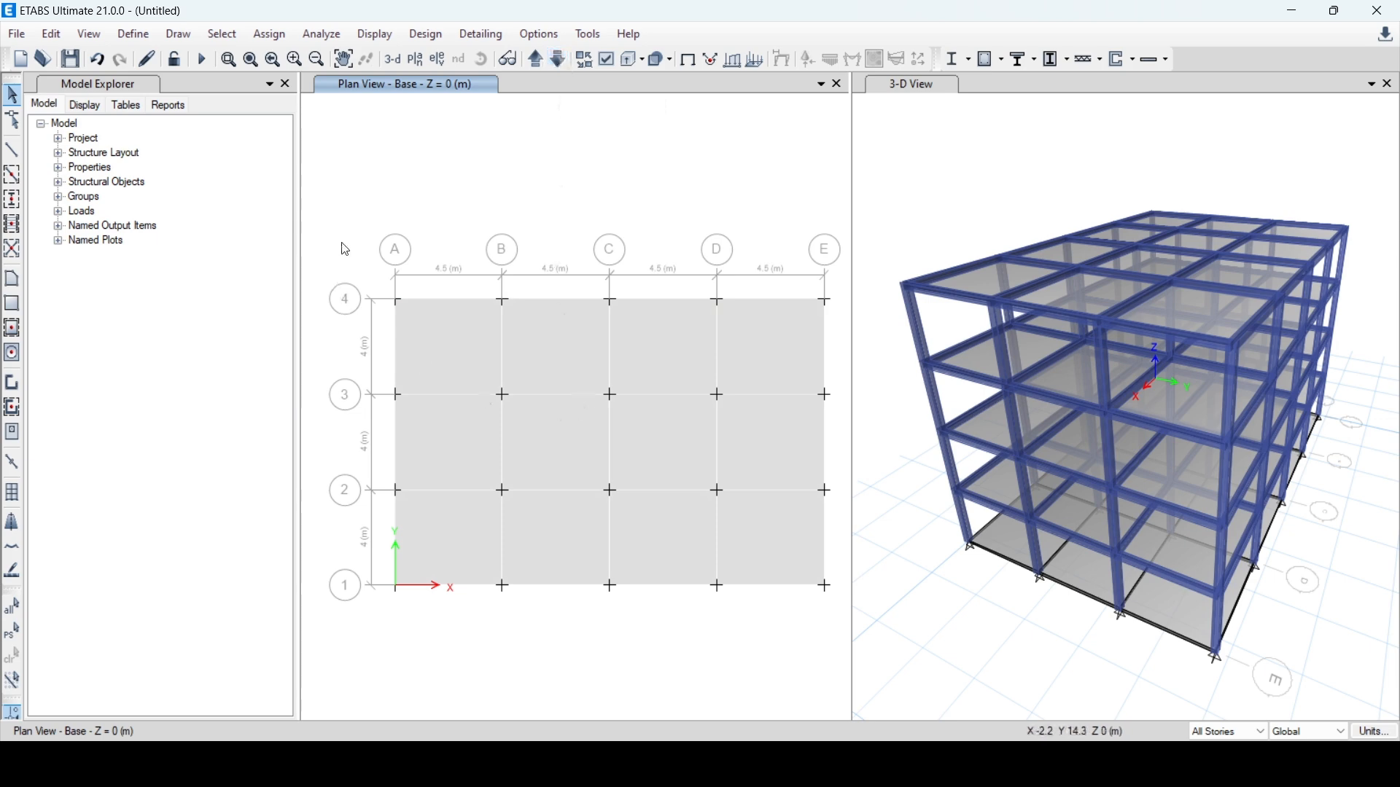
left_click_drag(317, 226, 836, 633)
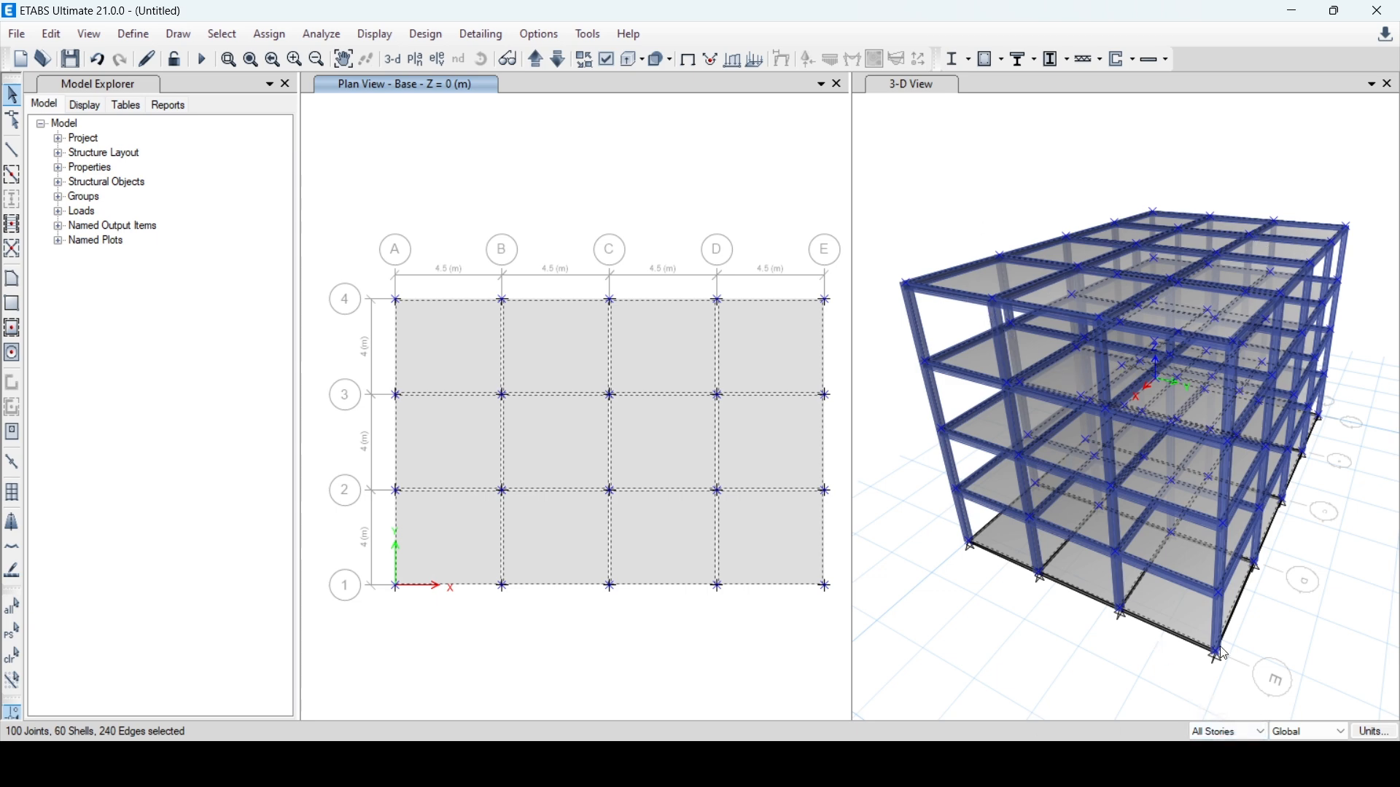
left_click(1211, 748)
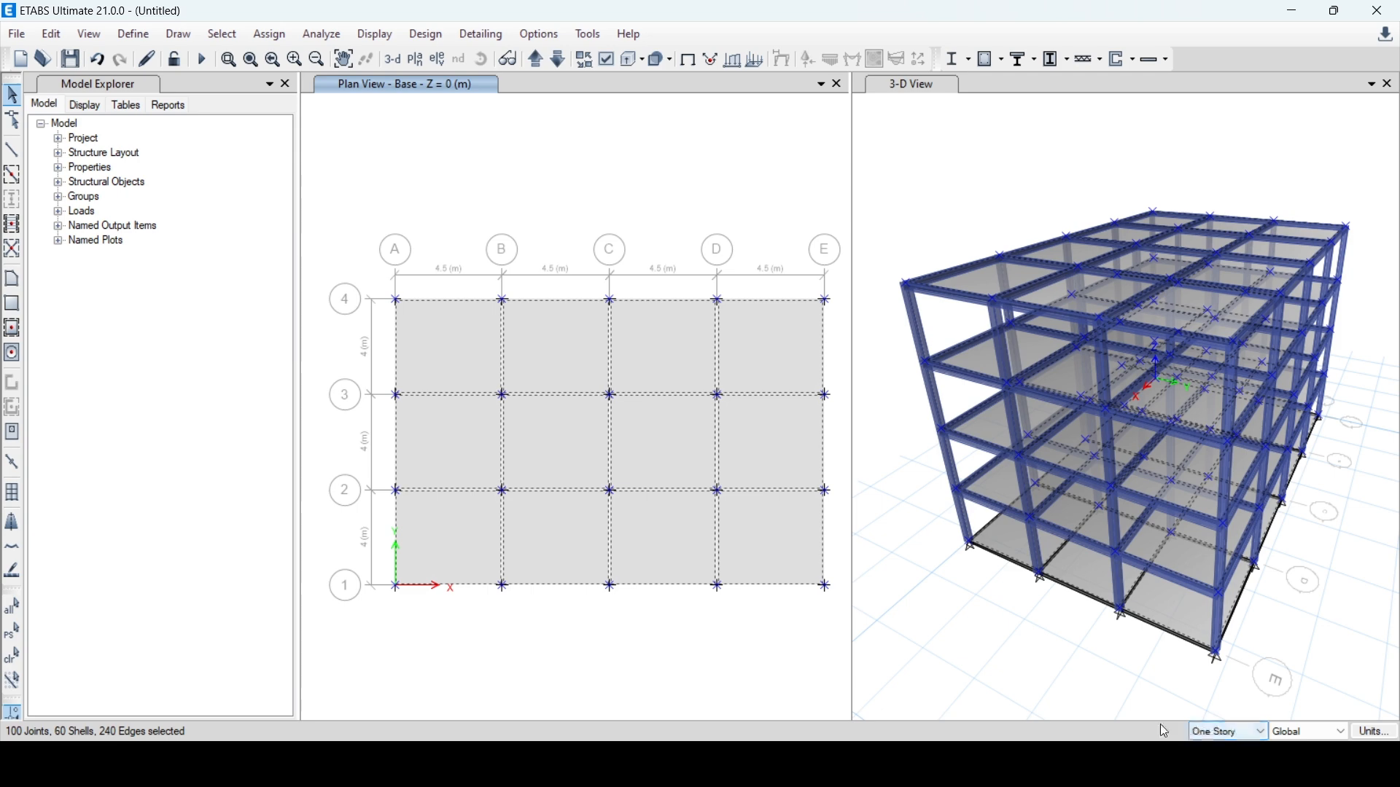
left_click(363, 281)
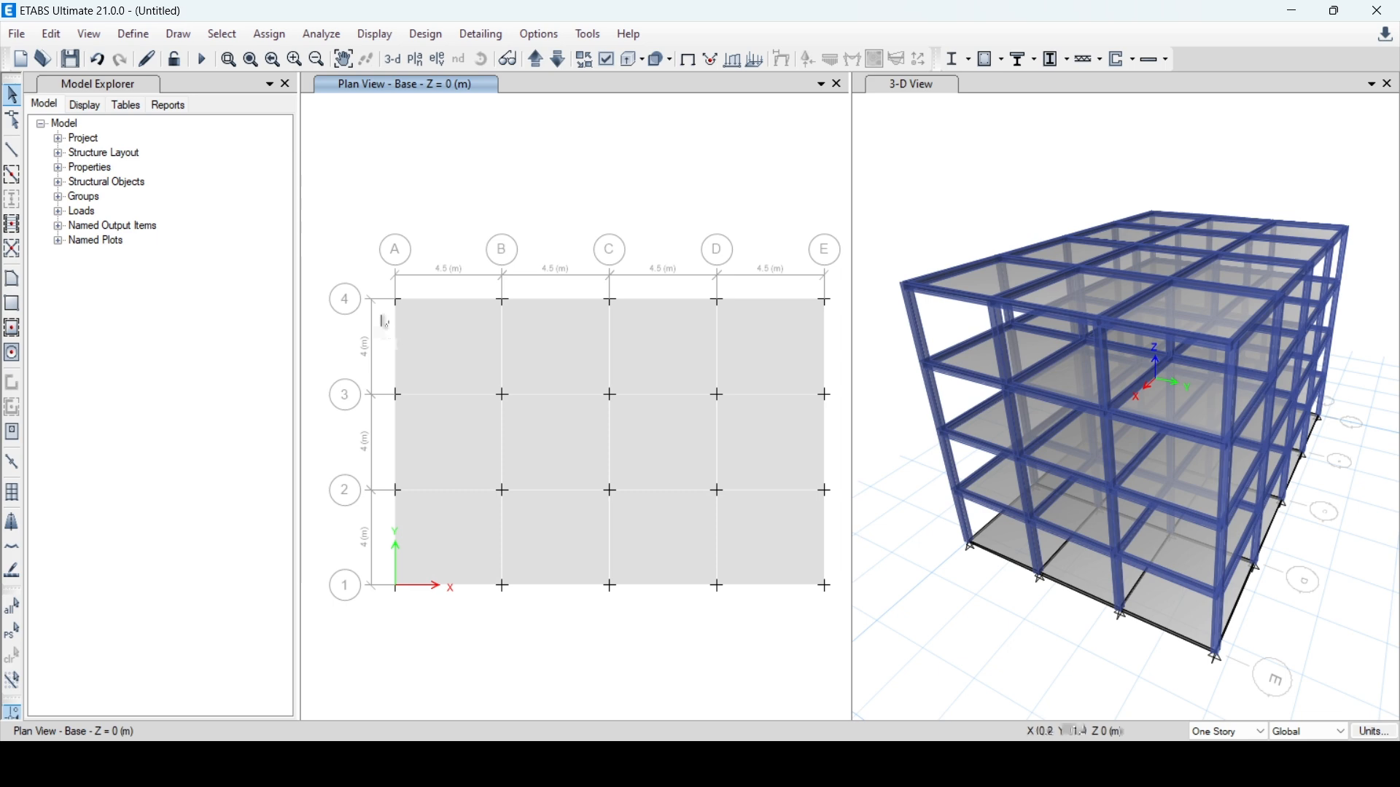
left_click_drag(336, 250, 844, 647)
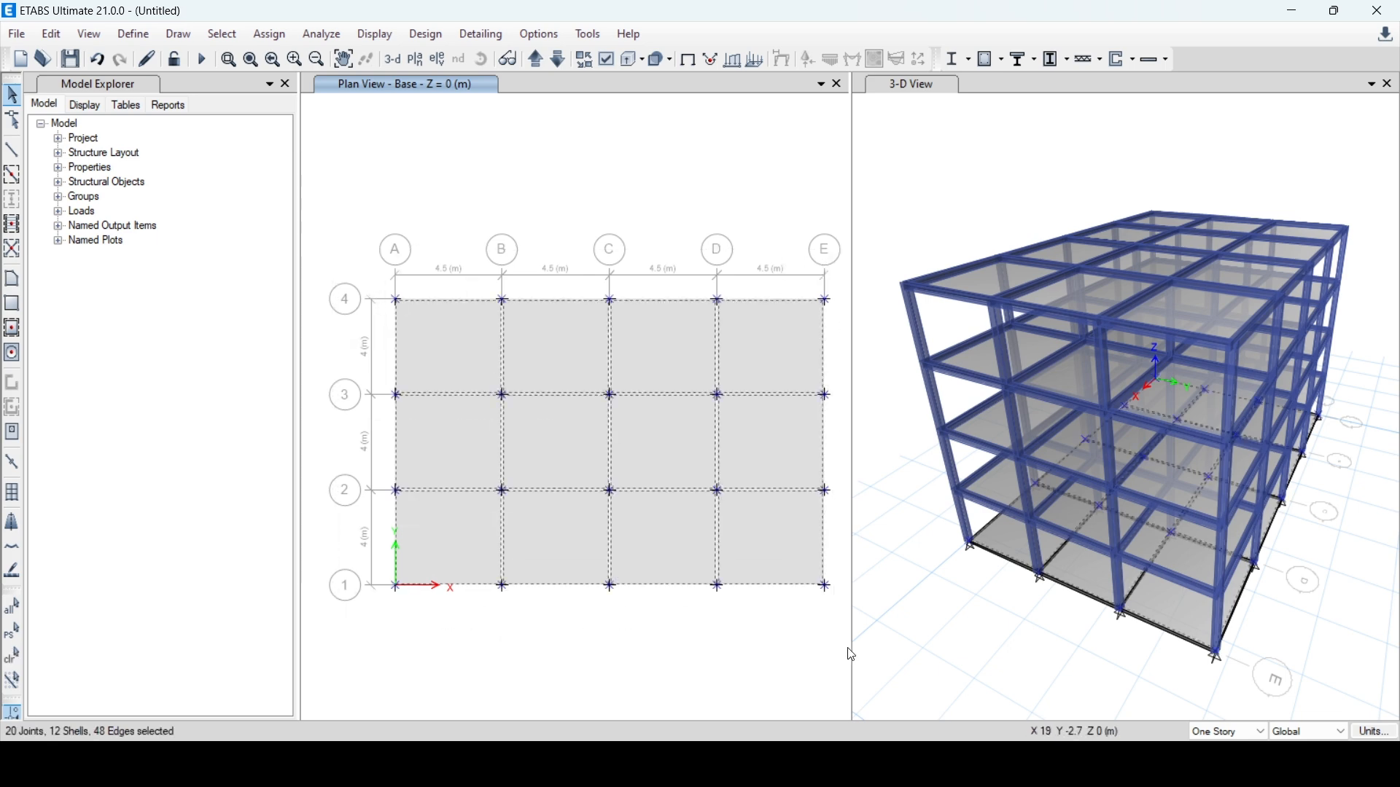
key("Delete")
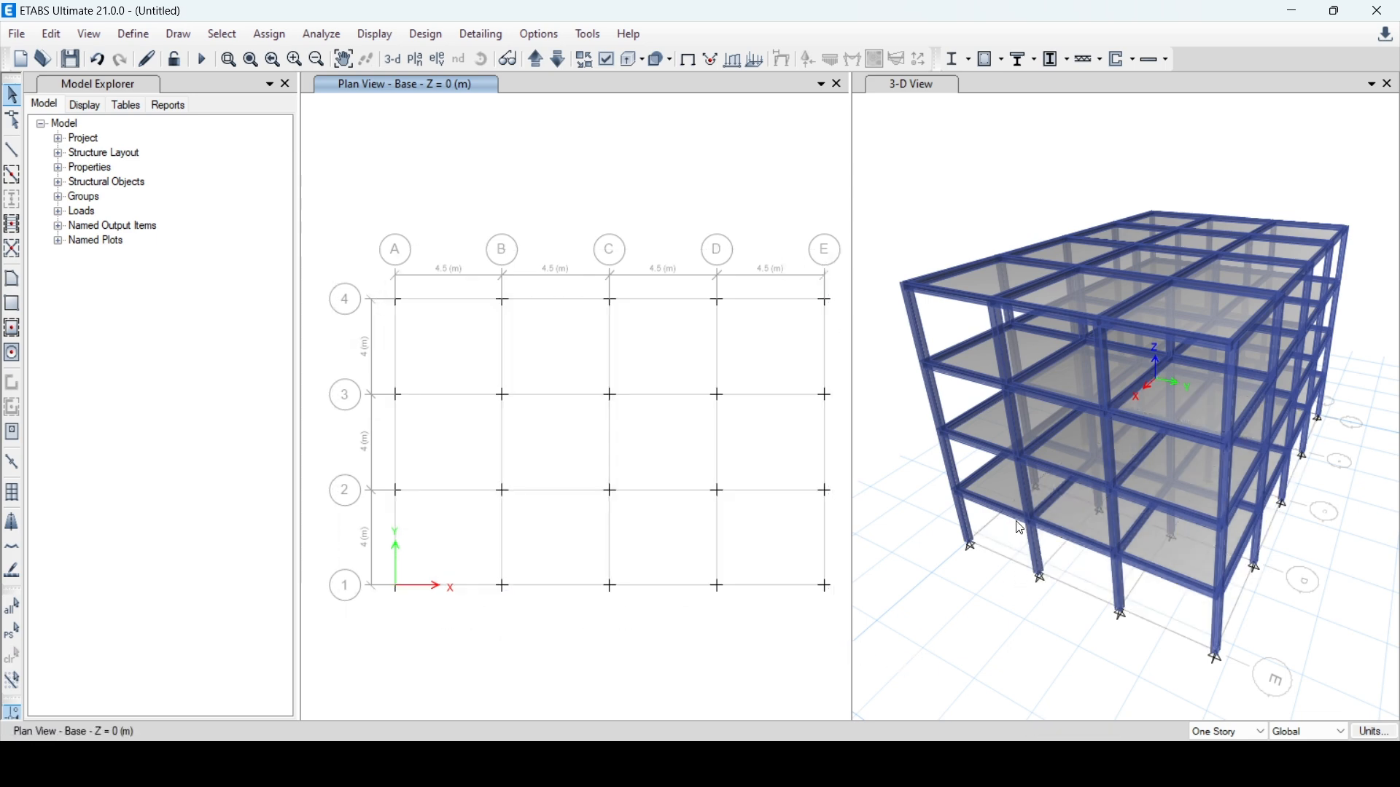